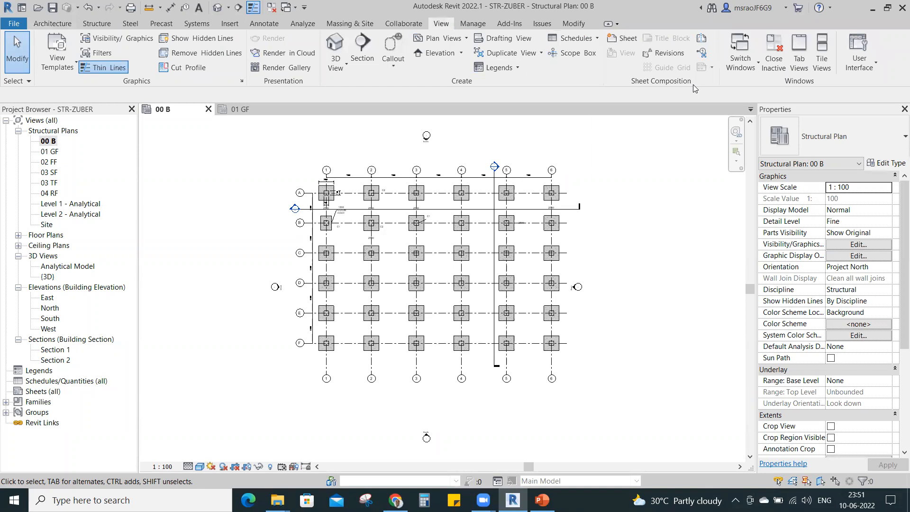
# - Start creating a new sheet to choose its title block
pyautogui.click(626, 39)
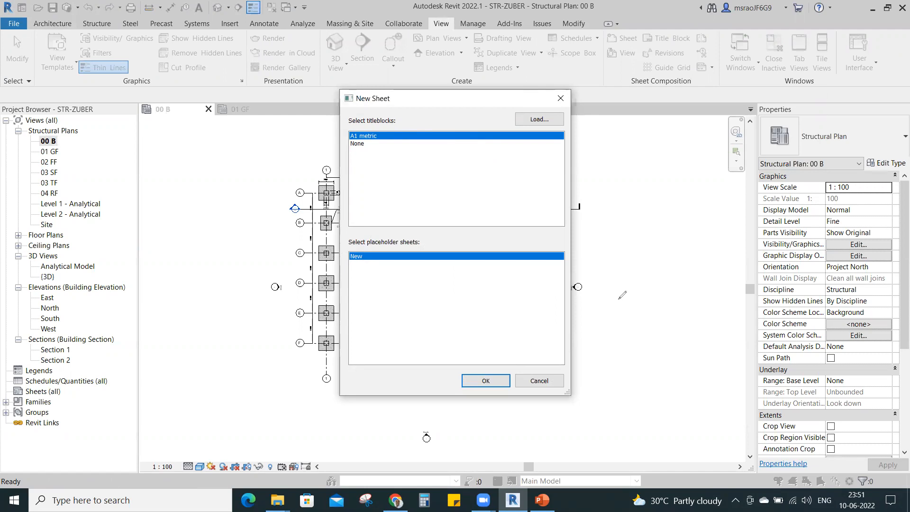
pyautogui.moveTo(617, 298)
pyautogui.mouseDown()
pyautogui.moveTo(704, 299)
pyautogui.moveTo(706, 361)
pyautogui.moveTo(699, 334)
pyautogui.moveTo(683, 335)
pyautogui.moveTo(685, 363)
pyautogui.moveTo(705, 343)
pyautogui.moveTo(706, 353)
pyautogui.moveTo(695, 352)
pyautogui.mouseUp()
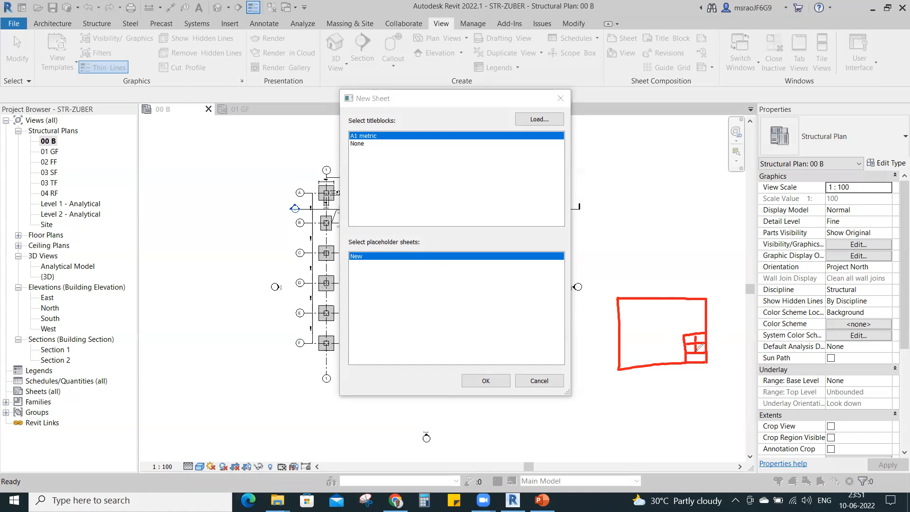
pyautogui.click(696, 359)
pyautogui.moveTo(643, 286)
pyautogui.mouseDown()
pyautogui.moveTo(656, 290)
pyautogui.moveTo(678, 265)
pyautogui.mouseUp()
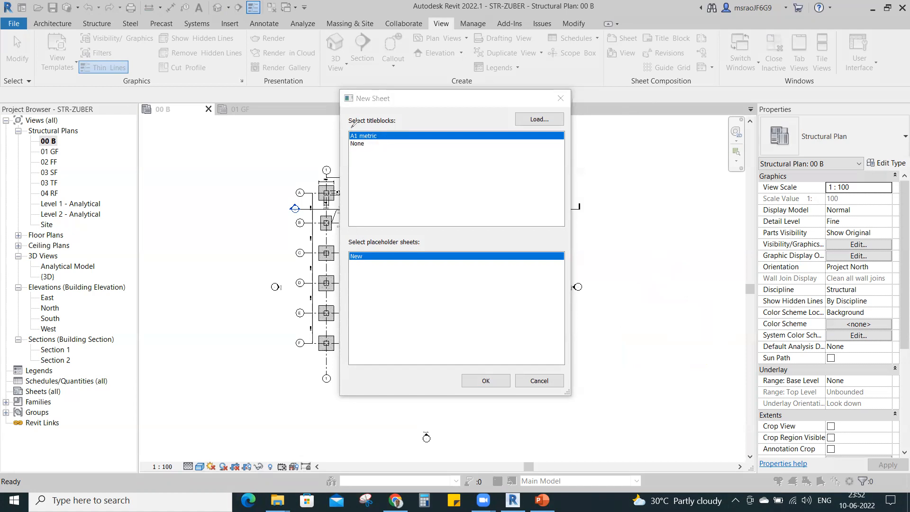
pyautogui.moveTo(379, 133); pyautogui.dragTo(411, 124)
# - Start loading another title block family and browse to the Autodesk RVT 2021 folder
pyautogui.click(538, 119)
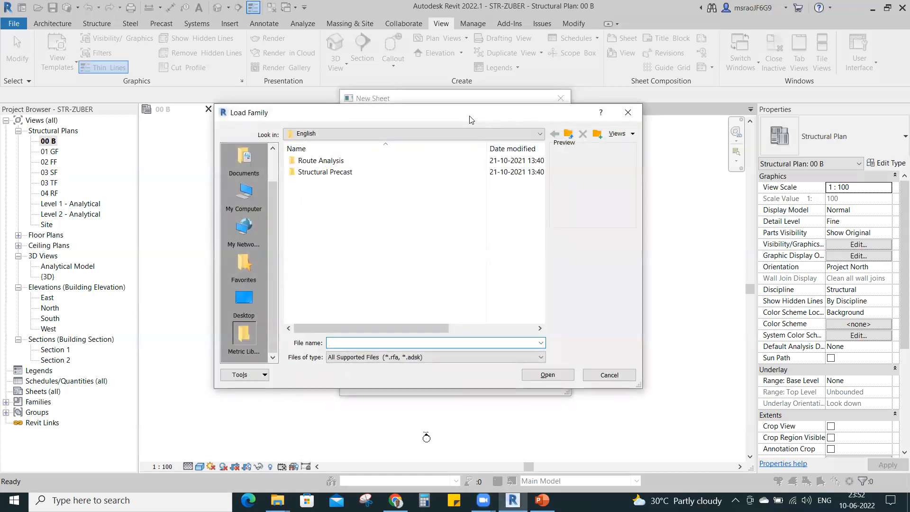
pyautogui.click(533, 160)
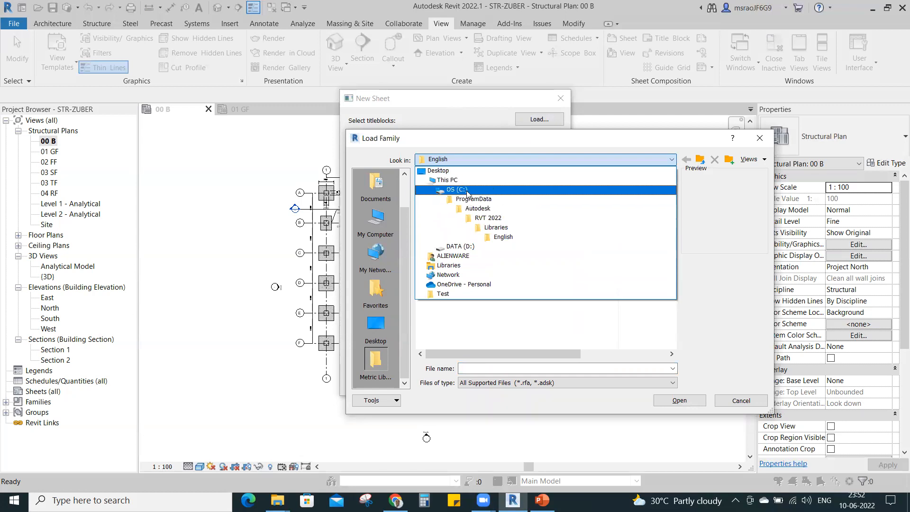
pyautogui.click(500, 208)
pyautogui.scroll(-5, 479, 284)
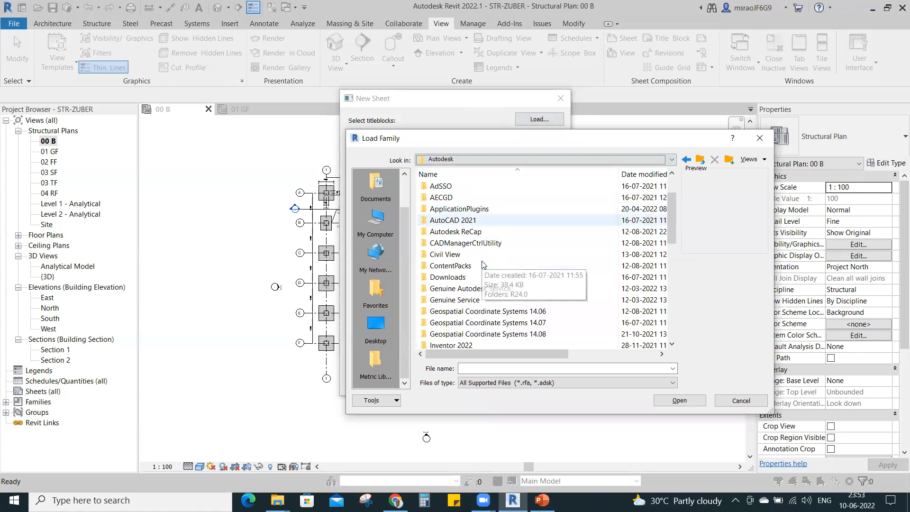
pyautogui.scroll(-2, 462, 327)
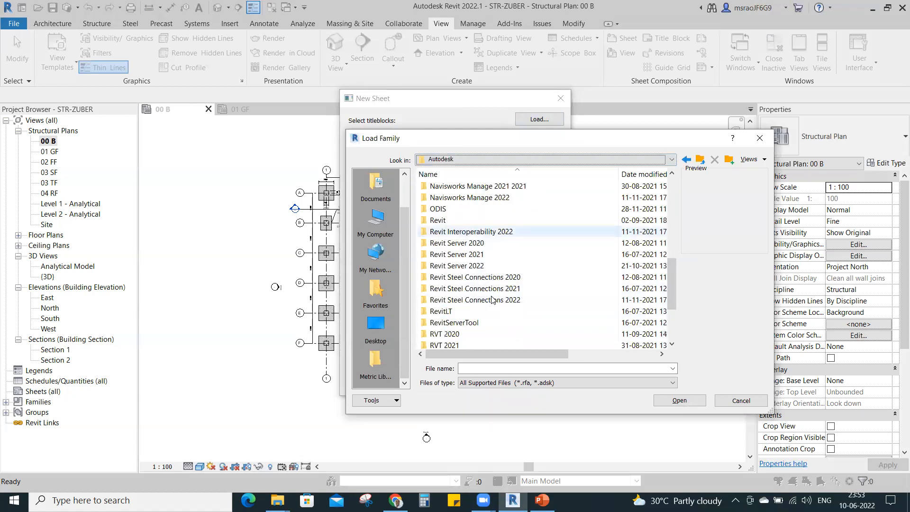
pyautogui.scroll(-2, 441, 312)
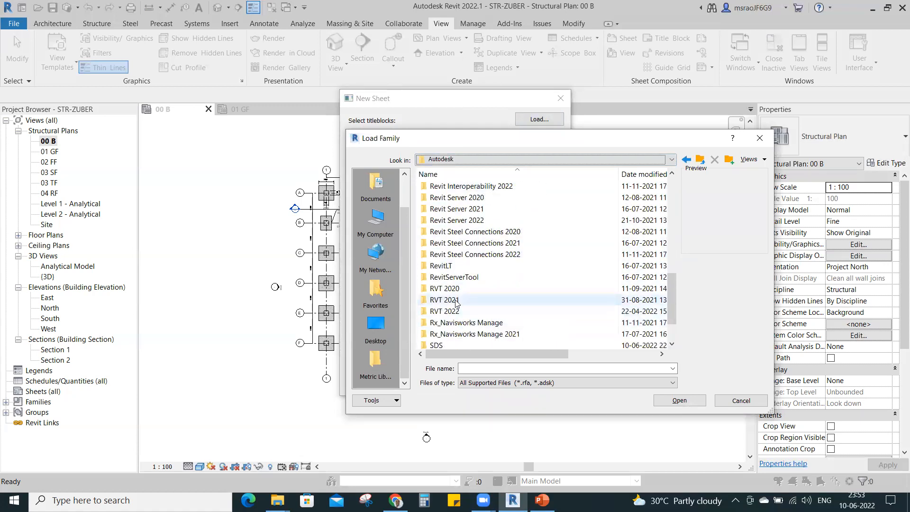
pyautogui.click(457, 303)
pyautogui.doubleClick(464, 303)
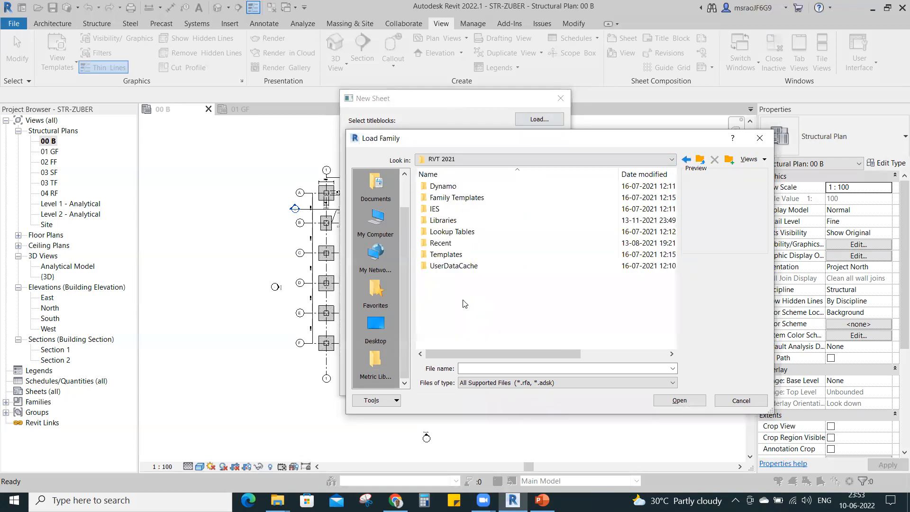
# - Open the Titleblocks folder inside the English library of RVT 2021
pyautogui.doubleClick(450, 222)
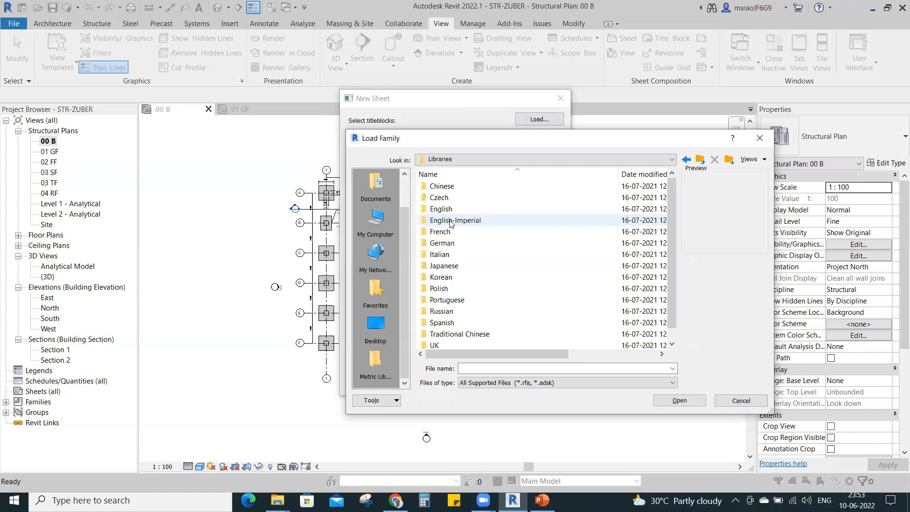
pyautogui.click(457, 211)
pyautogui.doubleClick(457, 212)
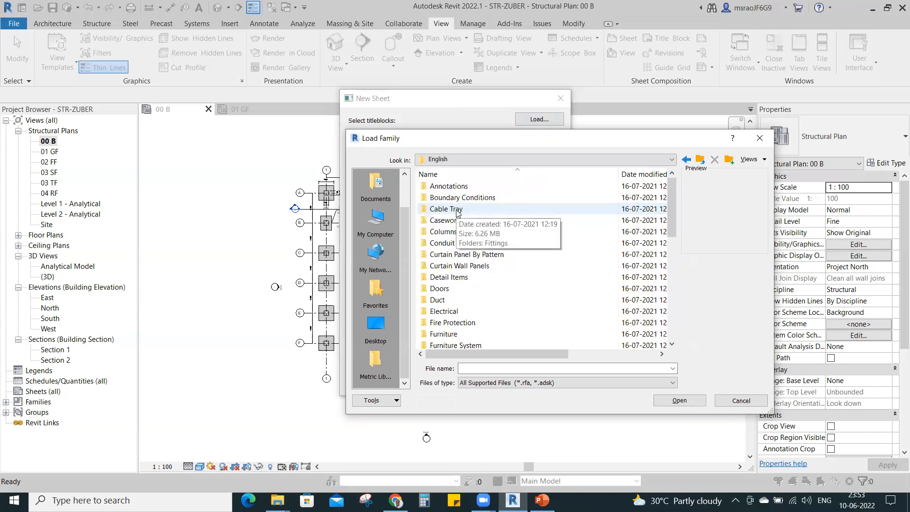
pyautogui.moveTo(674, 197); pyautogui.dragTo(668, 316)
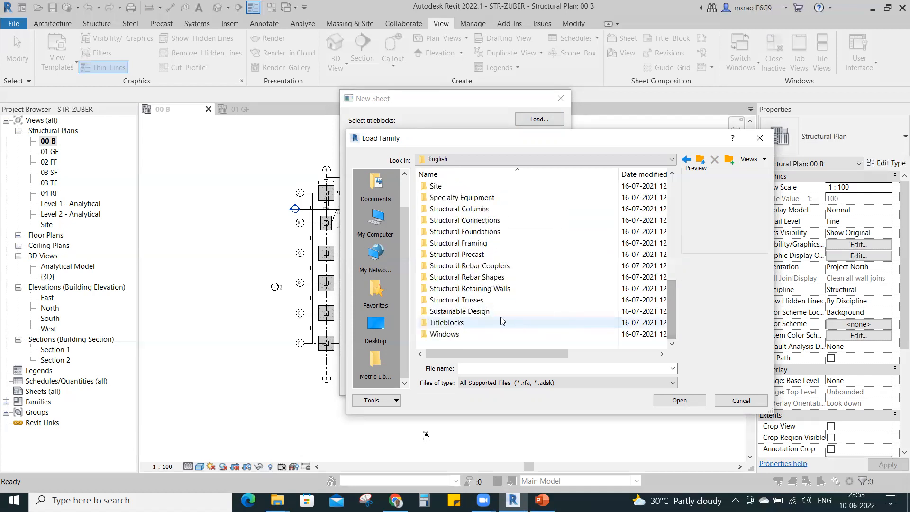
pyautogui.click(472, 322)
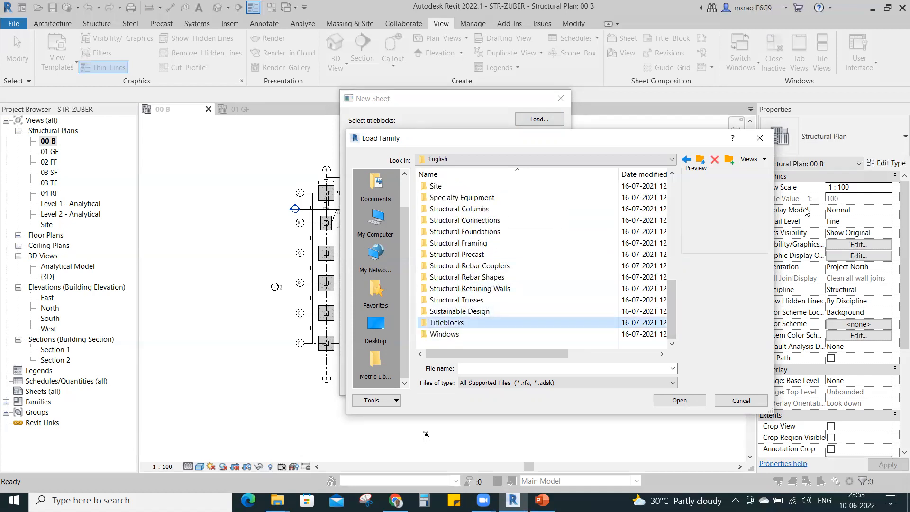
pyautogui.doubleClick(457, 323)
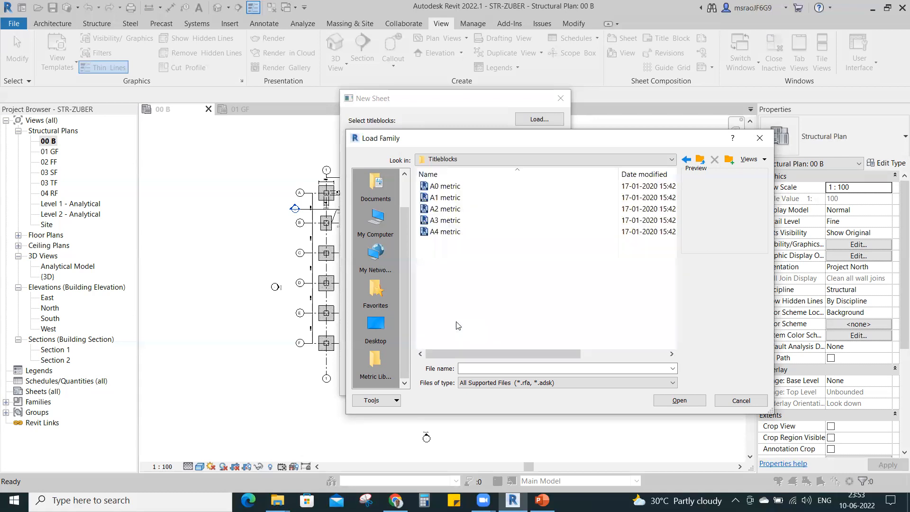
# - Load the A0 metric title block and create the new sheet with it
pyautogui.click(452, 190)
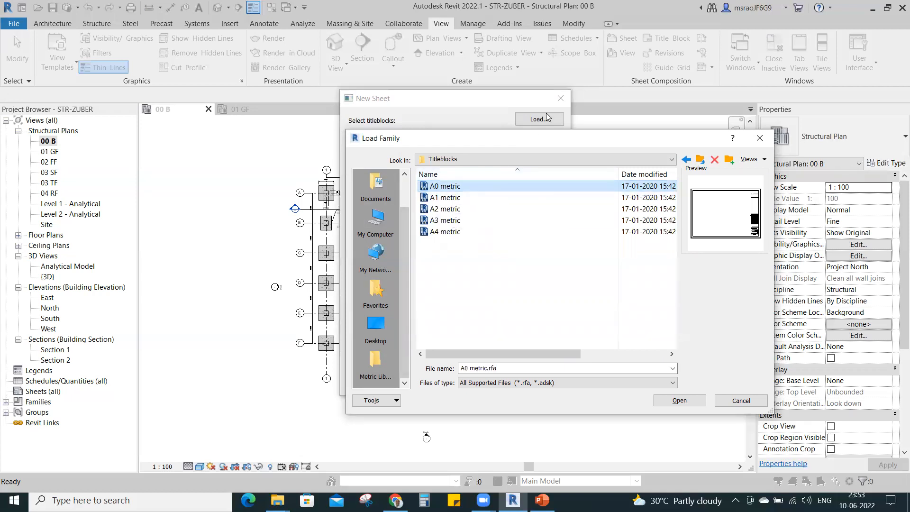
pyautogui.click(680, 401)
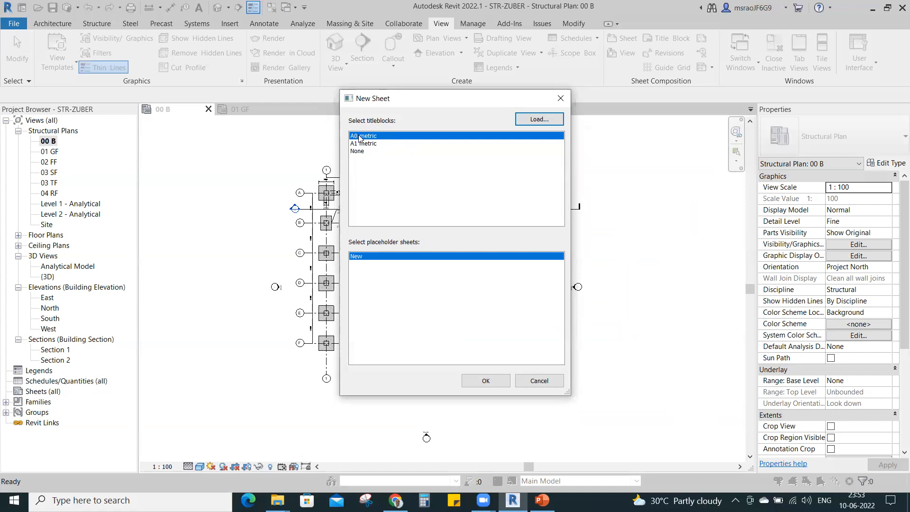
pyautogui.click(485, 381)
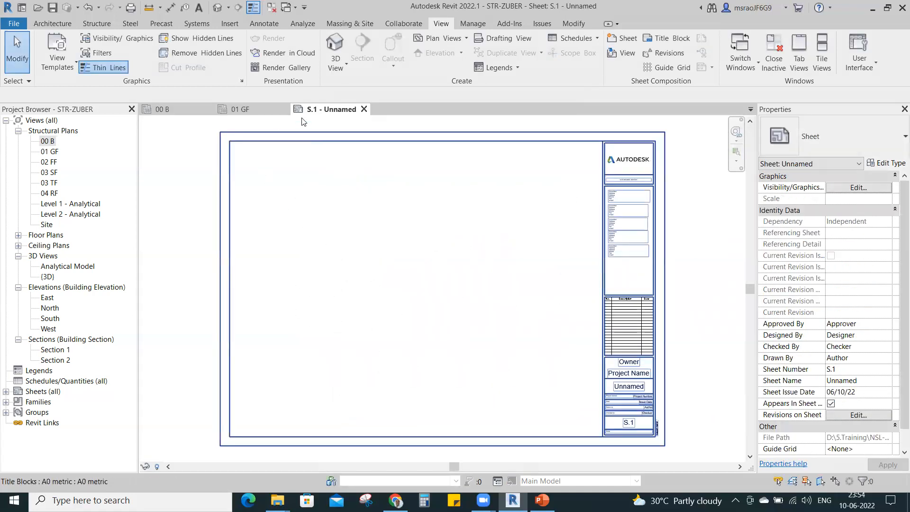
# - Expand the project's sheet list and examine the sheet name and number in the title block
pyautogui.click(6, 392)
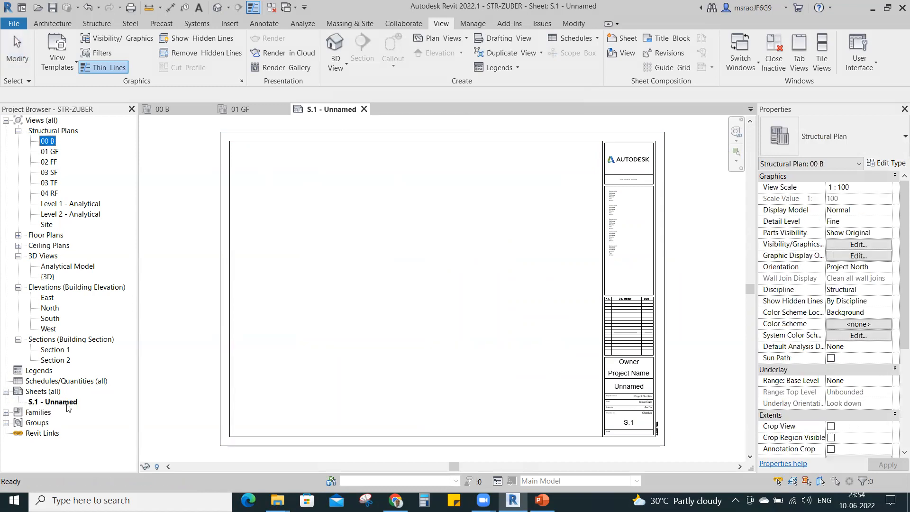
pyautogui.scroll(5, 611, 423)
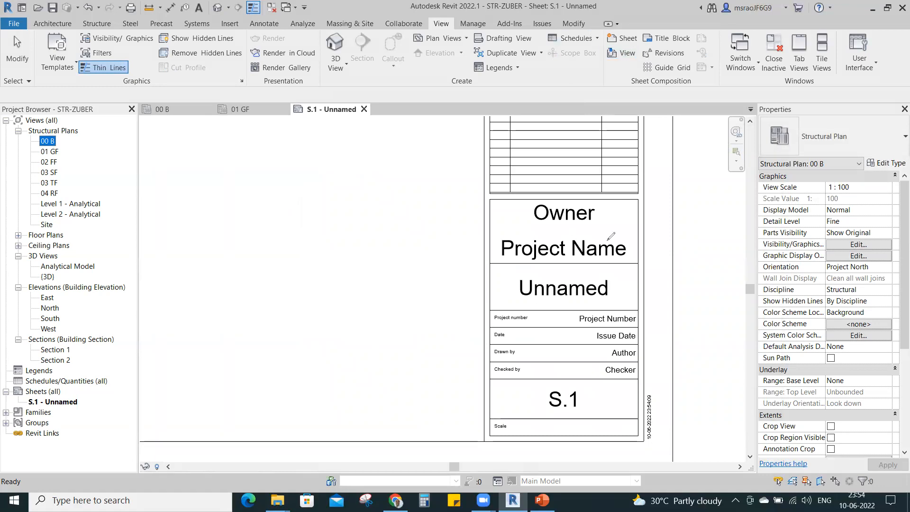
pyautogui.moveTo(511, 273); pyautogui.dragTo(516, 271)
pyautogui.moveTo(81, 395)
pyautogui.mouseDown()
pyautogui.moveTo(39, 402)
pyautogui.moveTo(85, 398)
pyautogui.mouseUp()
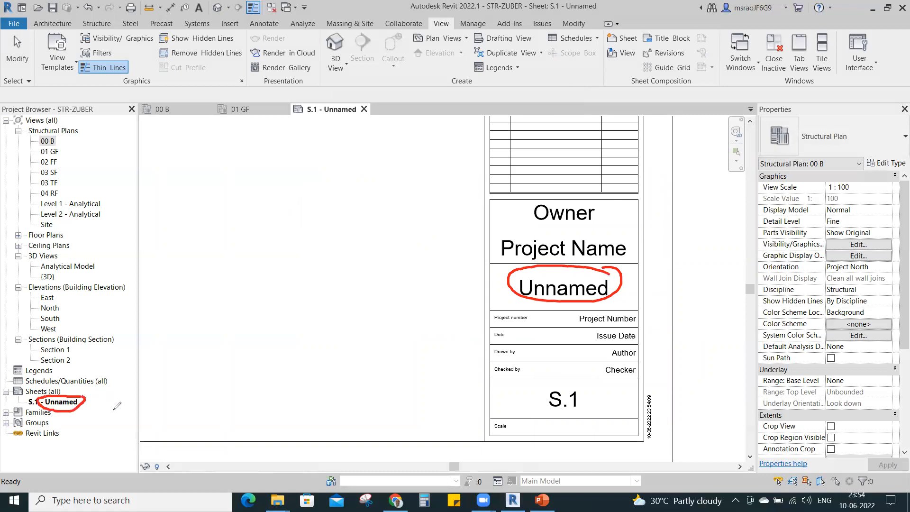
pyautogui.moveTo(82, 399)
pyautogui.mouseDown()
pyautogui.moveTo(511, 271)
pyautogui.moveTo(496, 275)
pyautogui.mouseUp()
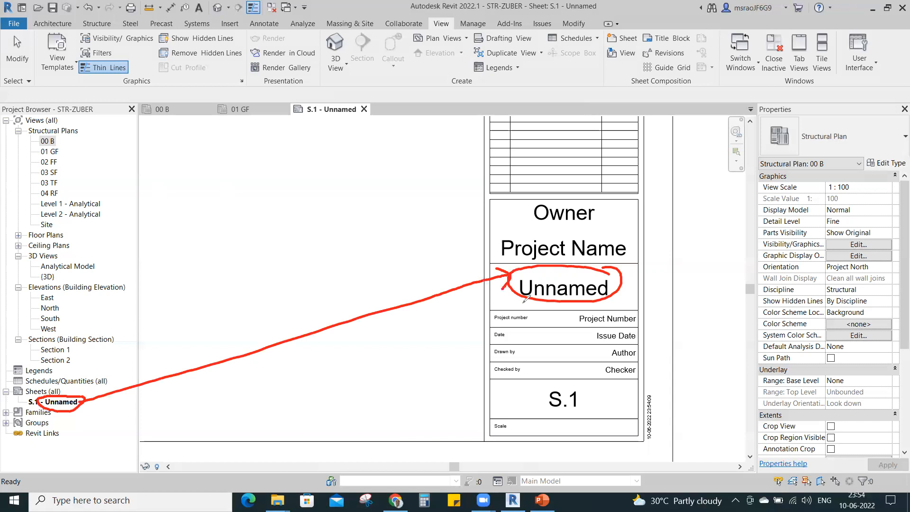
pyautogui.moveTo(586, 383)
pyautogui.mouseDown()
pyautogui.moveTo(555, 379)
pyautogui.moveTo(582, 410)
pyautogui.moveTo(585, 385)
pyautogui.mouseUp()
pyautogui.moveTo(37, 394)
pyautogui.mouseDown()
pyautogui.moveTo(23, 405)
pyautogui.moveTo(29, 396)
pyautogui.mouseUp()
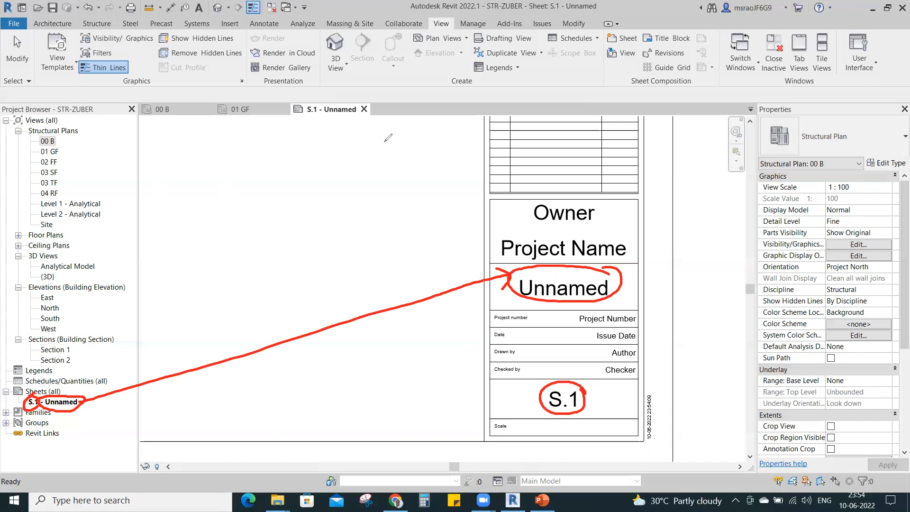
pyautogui.moveTo(38, 395)
pyautogui.mouseDown()
pyautogui.moveTo(25, 395)
pyautogui.moveTo(60, 417)
pyautogui.moveTo(488, 402)
pyautogui.moveTo(523, 392)
pyautogui.moveTo(530, 410)
pyautogui.mouseUp()
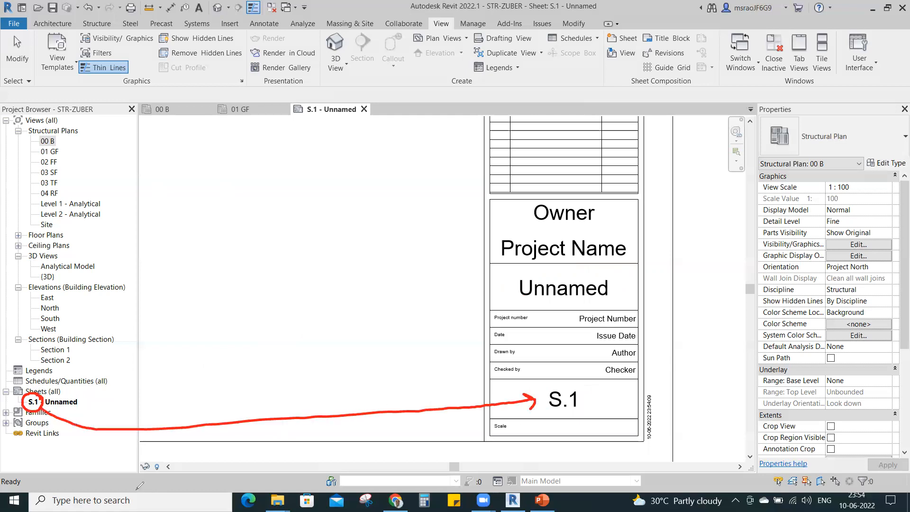
pyautogui.click(541, 97)
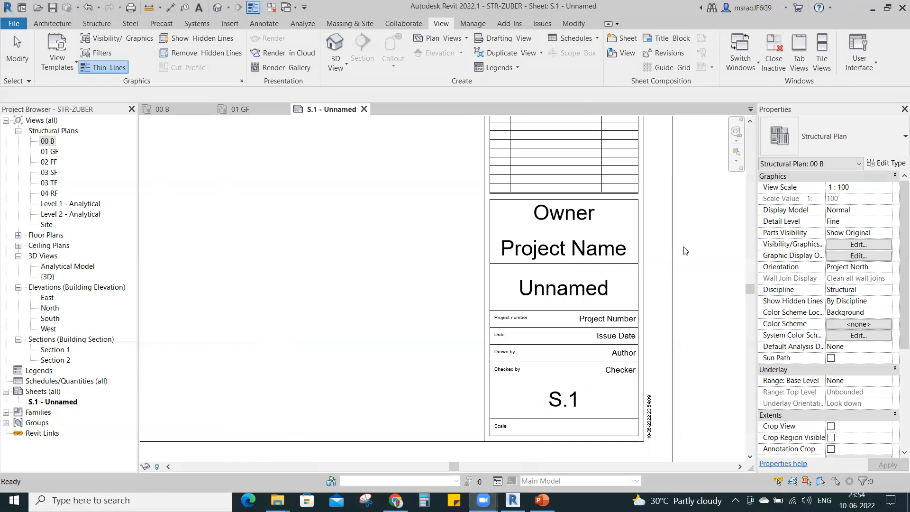
# - Place an aligned dimension across the sheet's full width, above the title block border
pyautogui.scroll(-2, 288, 311)
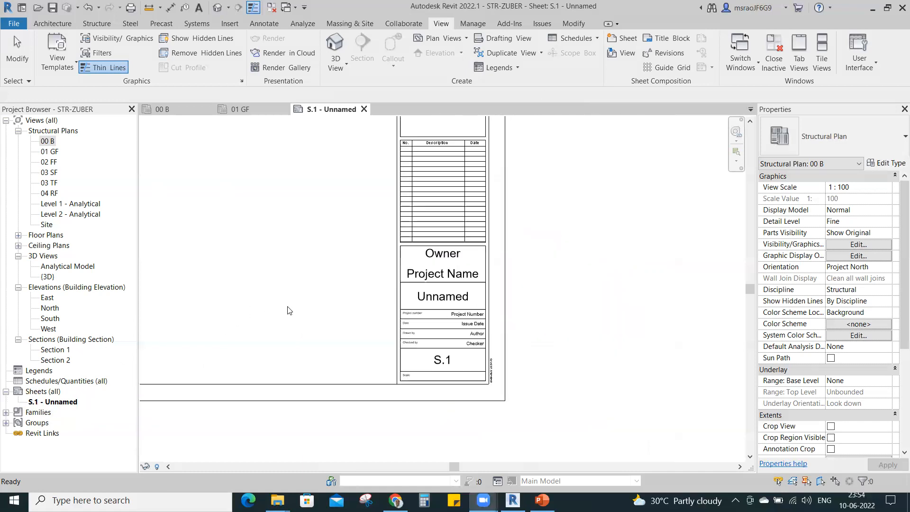
pyautogui.click(585, 259)
pyautogui.press('z')
pyautogui.press('a')
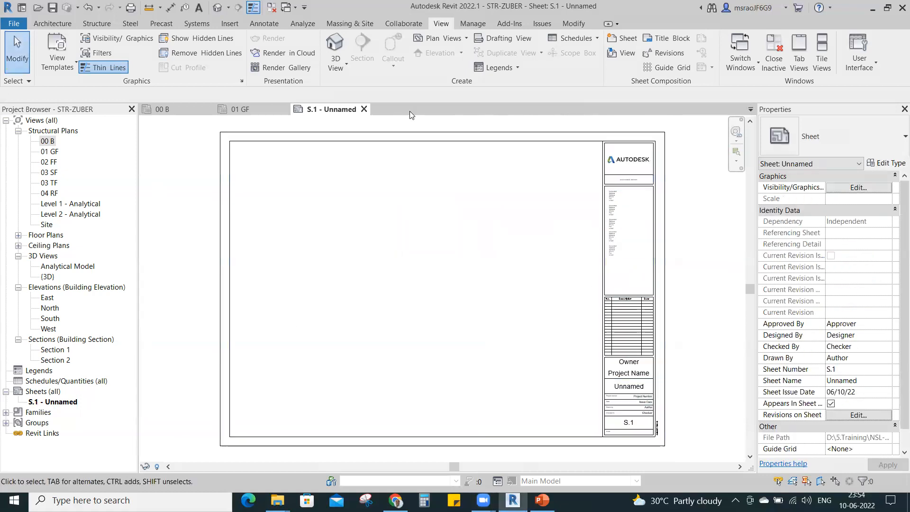
pyautogui.click(264, 24)
pyautogui.click(49, 61)
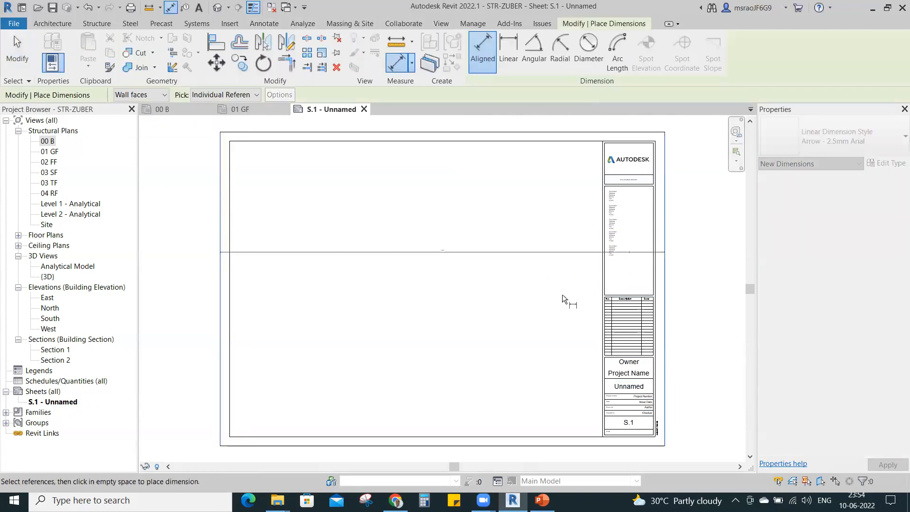
pyautogui.scroll(-2, 472, 217)
pyautogui.scroll(5, 474, 170)
pyautogui.scroll(2, 474, 174)
pyautogui.click(470, 206)
pyautogui.scroll(-6, 484, 249)
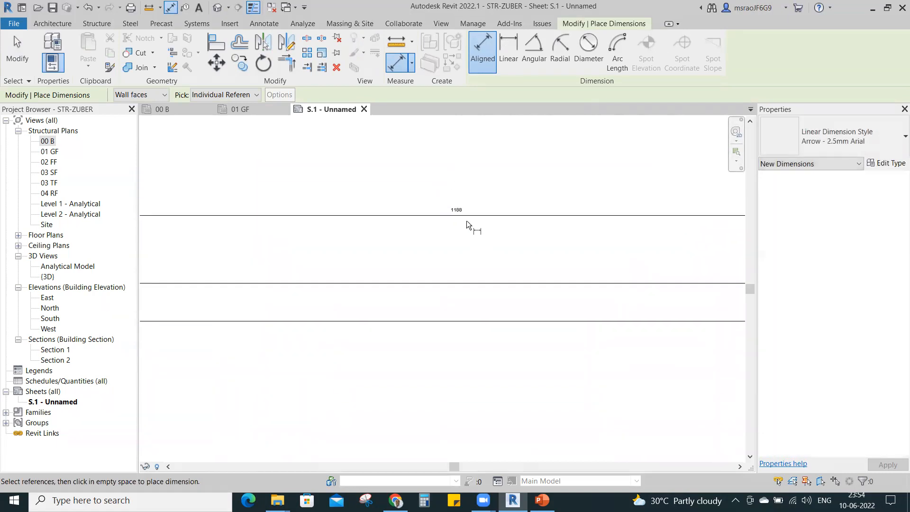
# - Dimension the sheet's full height beside its outer edge and inspect both sheet dimensions
pyautogui.scroll(3, 521, 282)
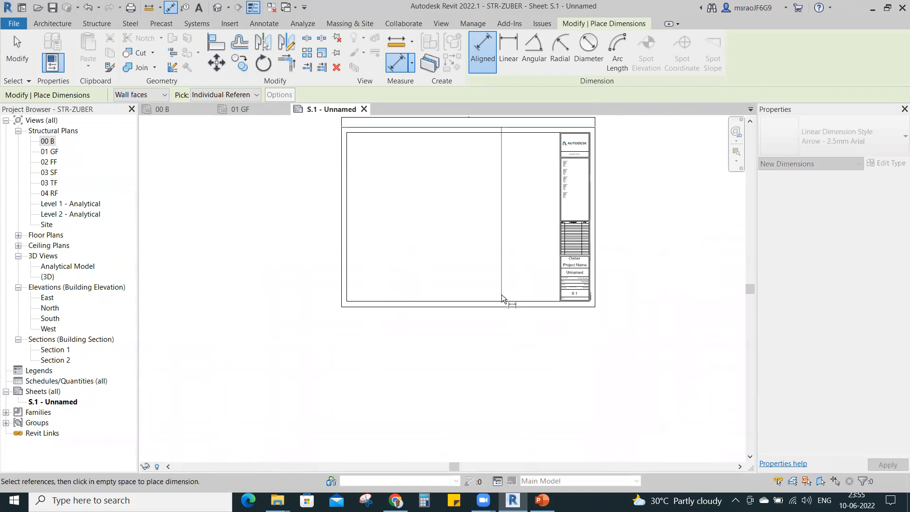
pyautogui.click(503, 307)
pyautogui.click(616, 222)
pyautogui.scroll(5, 616, 223)
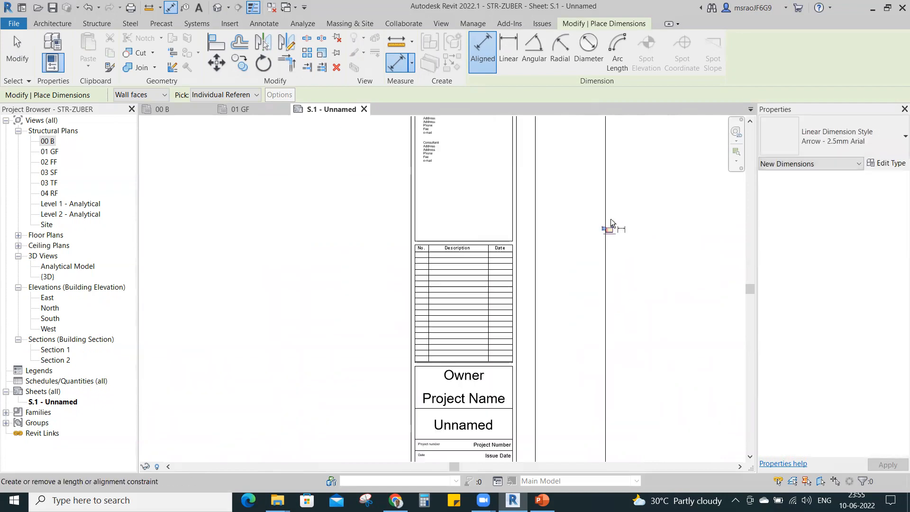
pyautogui.press('Escape')
pyautogui.press('z')
pyautogui.press('a')
pyautogui.scroll(4, 423, 127)
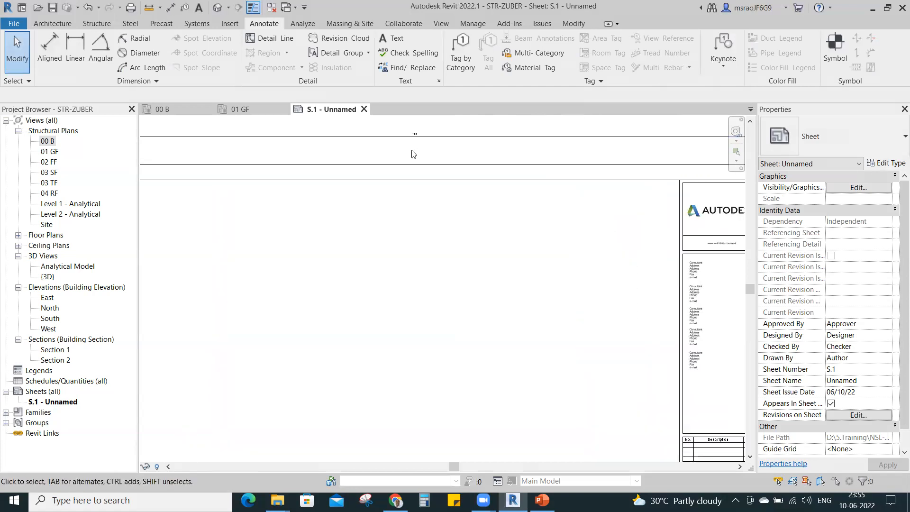
pyautogui.press('z')
pyautogui.press('a')
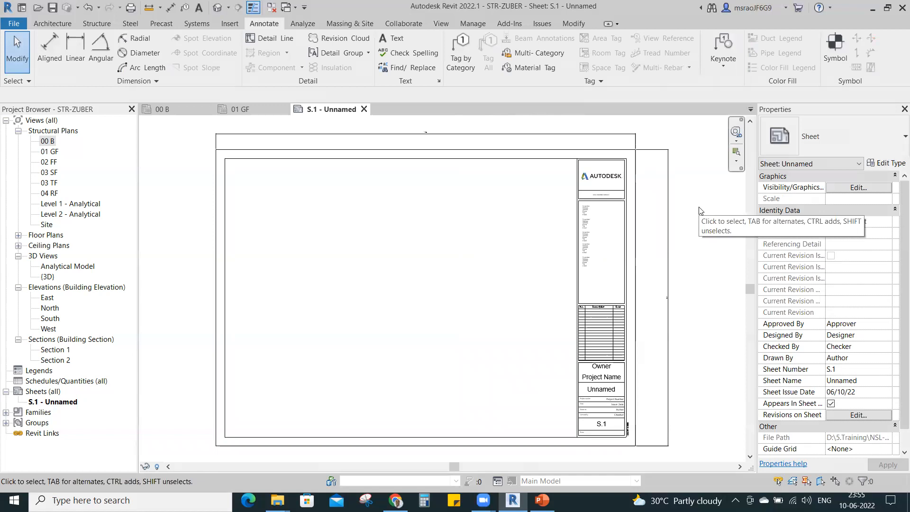
# - Delete the height and width dimensions from the sheet
pyautogui.click(667, 208)
pyautogui.press('Delete')
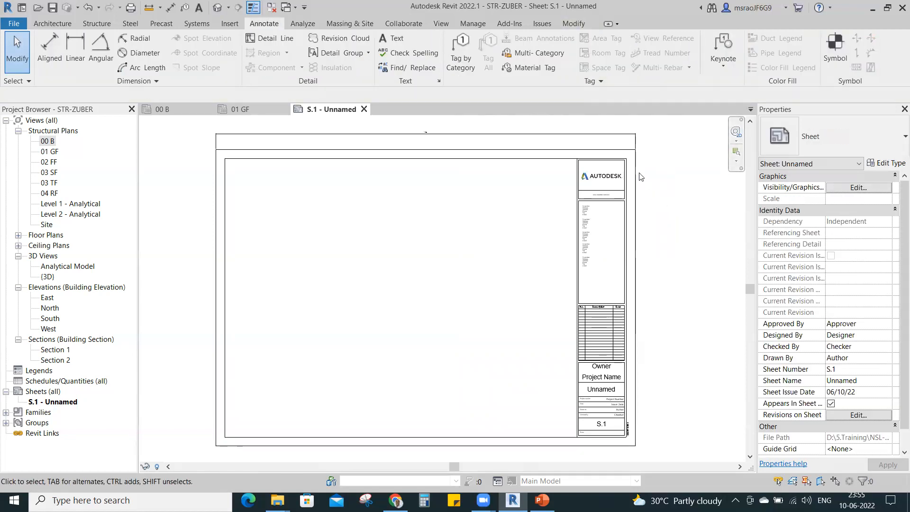
pyautogui.click(624, 135)
pyautogui.press('Delete')
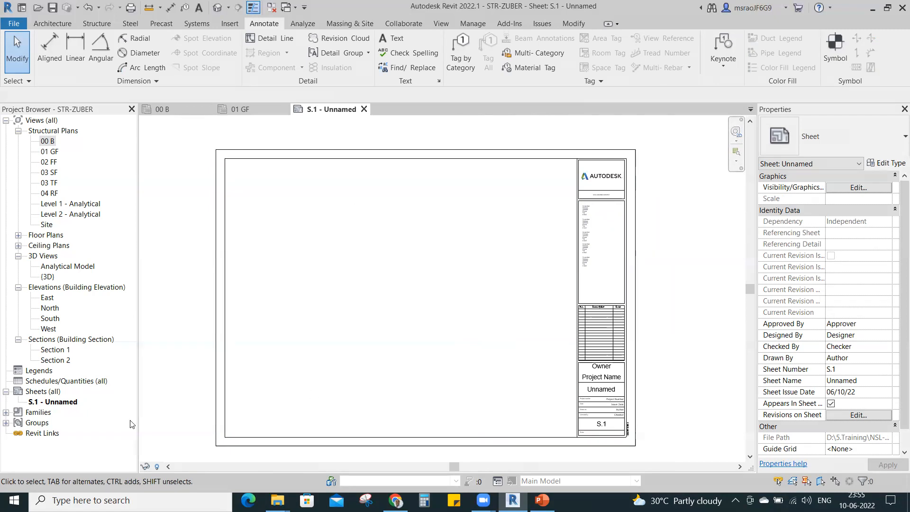
# - Rename the sheet S.1 as FOOTING, keeping its number
pyautogui.click(61, 404)
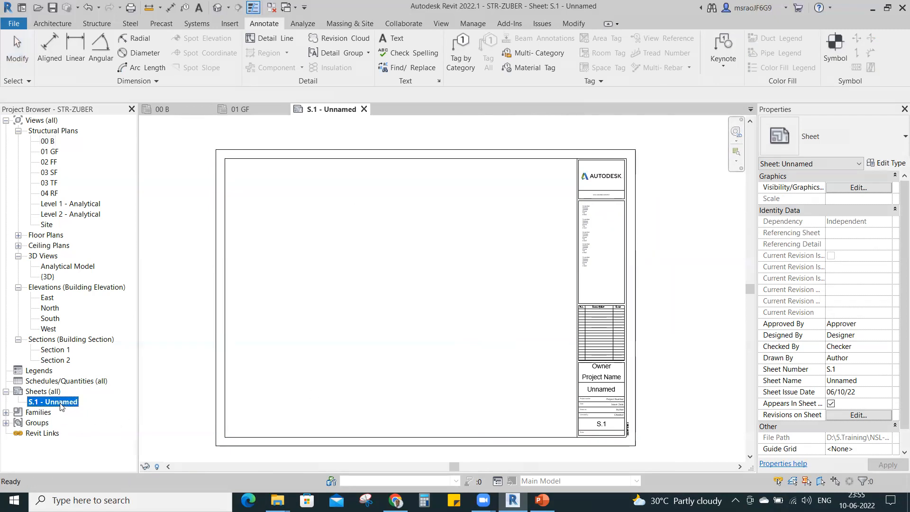
pyautogui.rightClick(61, 405)
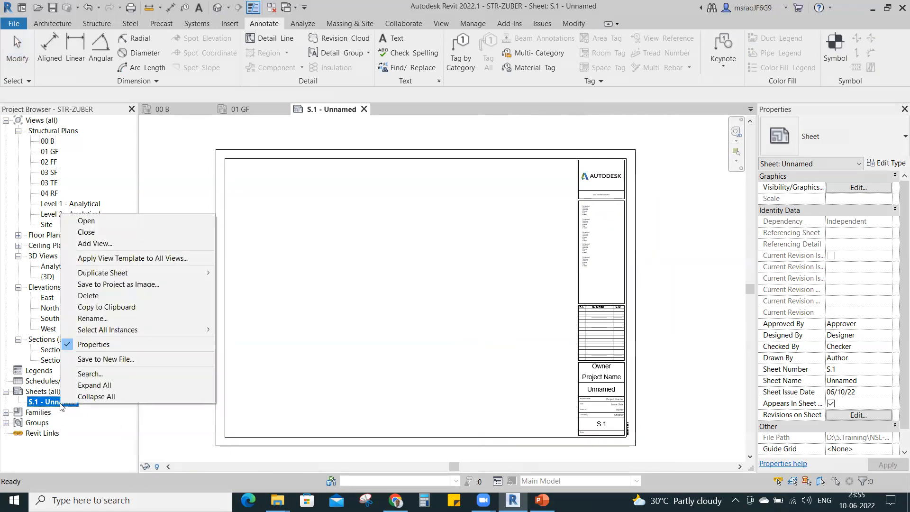
pyautogui.click(92, 318)
pyautogui.click(323, 239)
pyautogui.moveTo(323, 239); pyautogui.dragTo(232, 243)
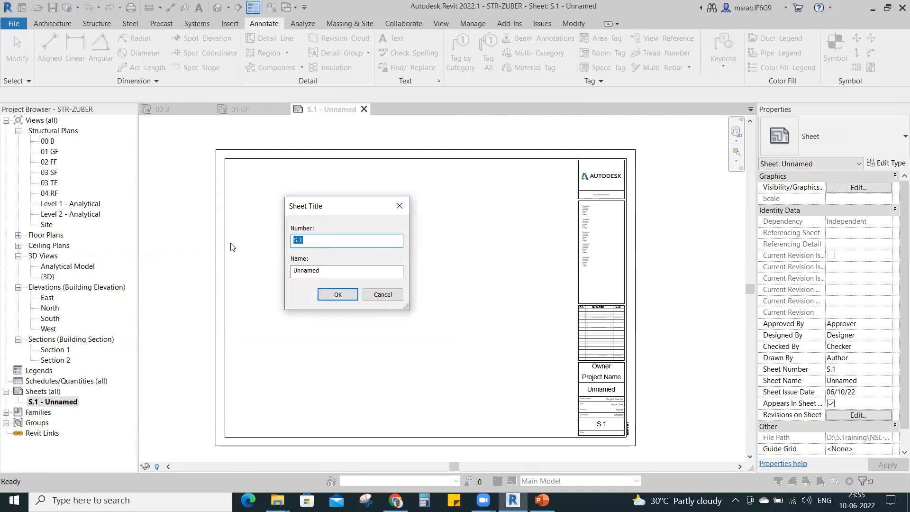
pyautogui.click(330, 271)
pyautogui.moveTo(330, 271); pyautogui.dragTo(247, 274)
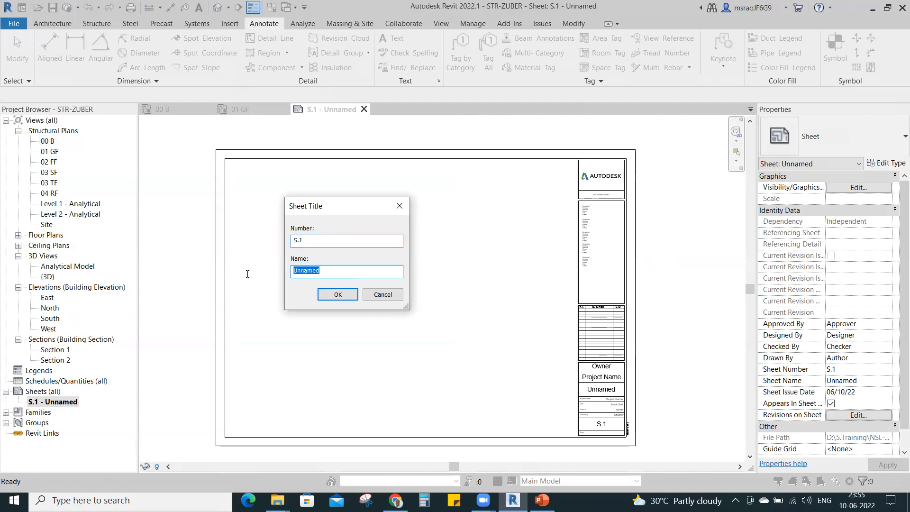
pyautogui.write('FOOTING')
pyautogui.click(344, 295)
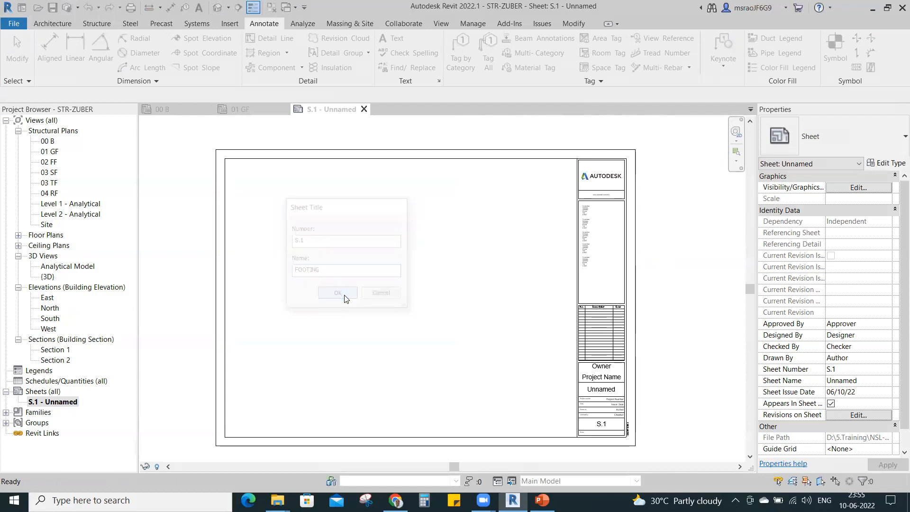
# - Check the sheet name and number in the title block, and set the sheet number to 00B
pyautogui.scroll(5, 653, 410)
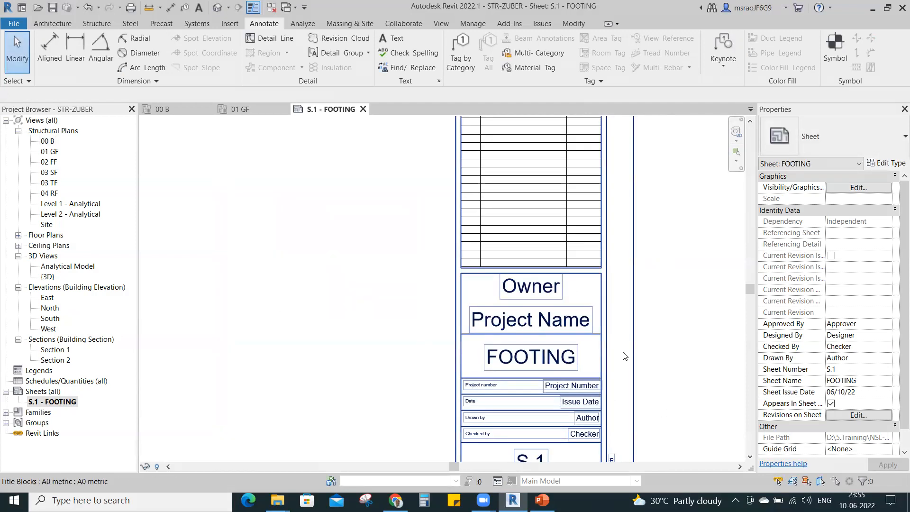
pyautogui.moveTo(623, 352); pyautogui.dragTo(661, 218, button='middle')
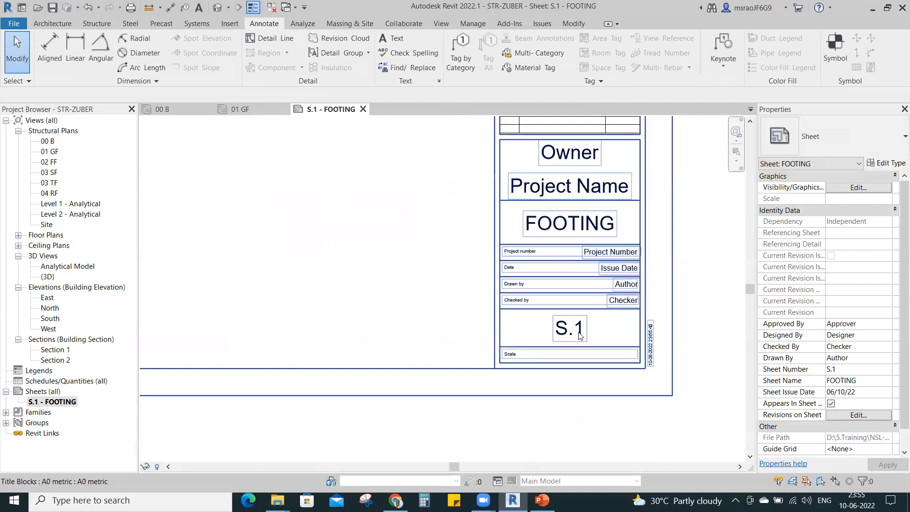
pyautogui.click(52, 402)
pyautogui.rightClick(53, 402)
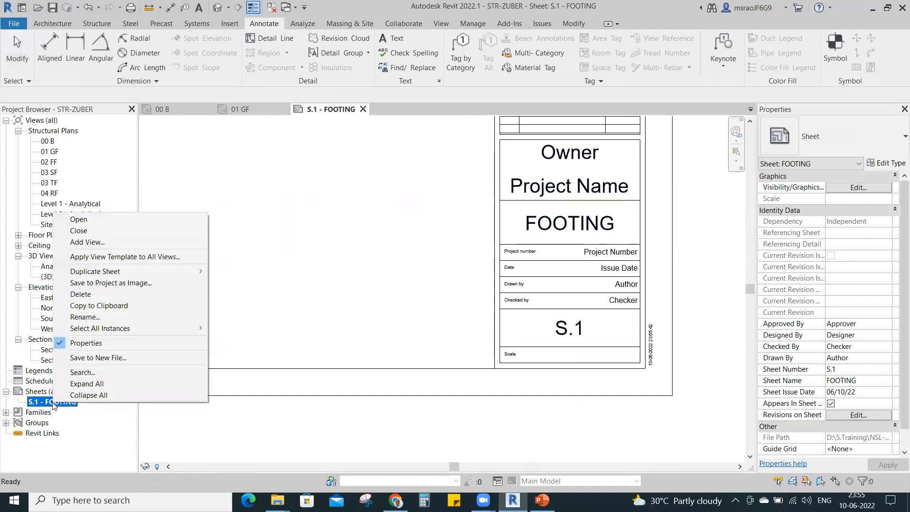
pyautogui.click(85, 316)
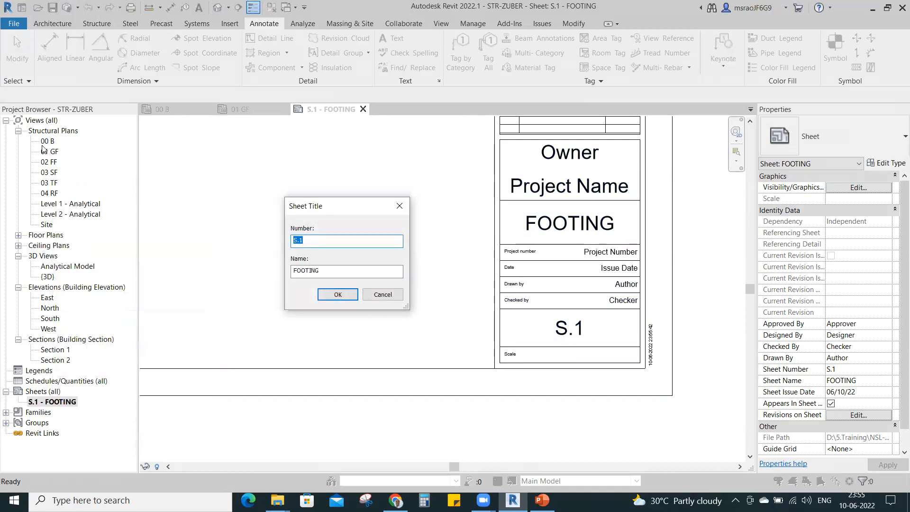
pyautogui.click(319, 240)
pyautogui.write('00B')
pyautogui.click(345, 294)
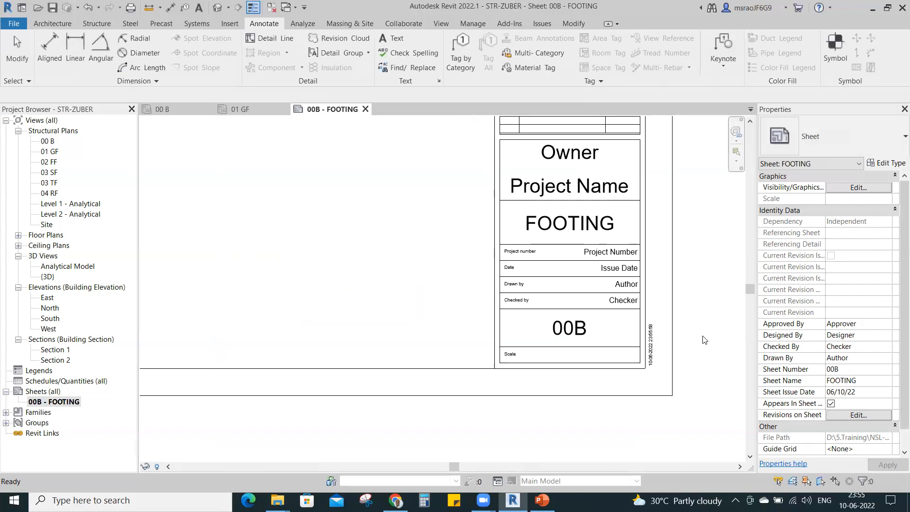
pyautogui.click(716, 335)
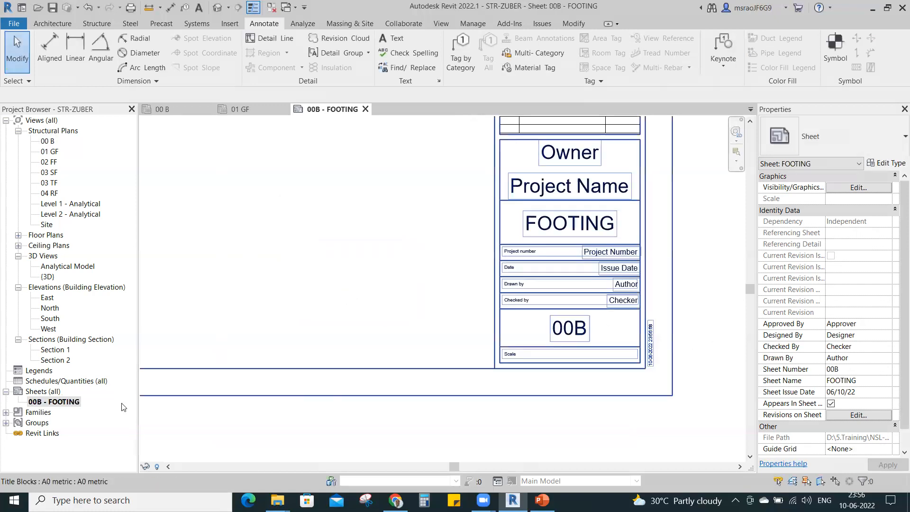
# - Select the A0 metric title block on the FOOTING sheet and open its family for editing
pyautogui.scroll(-3, 583, 334)
pyautogui.press('z')
pyautogui.press('a')
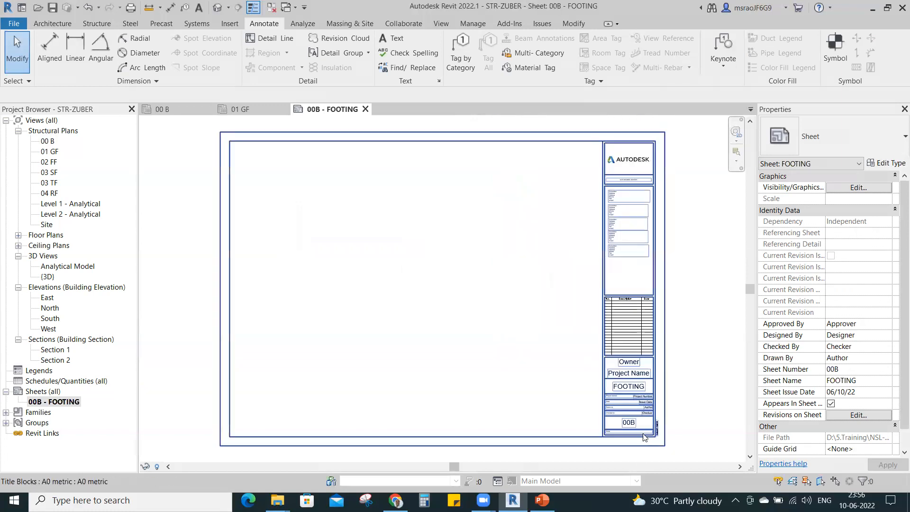
pyautogui.click(643, 386)
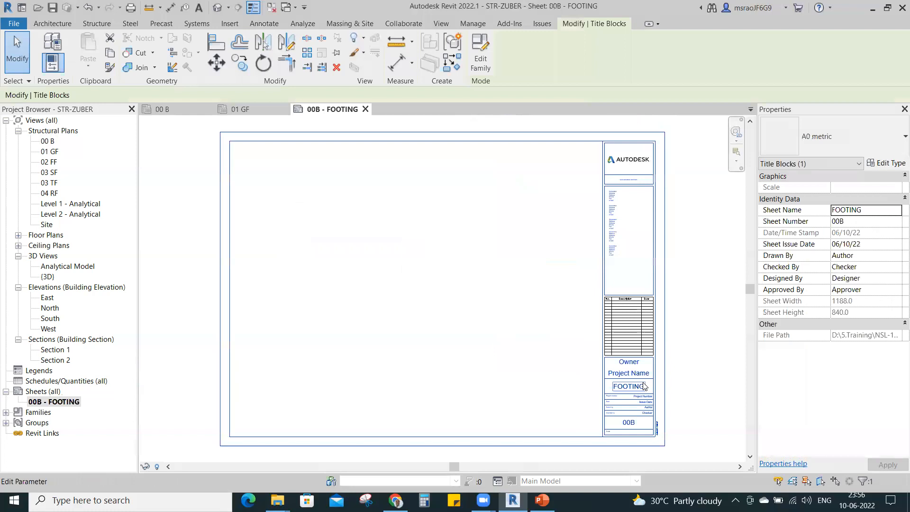
pyautogui.click(477, 60)
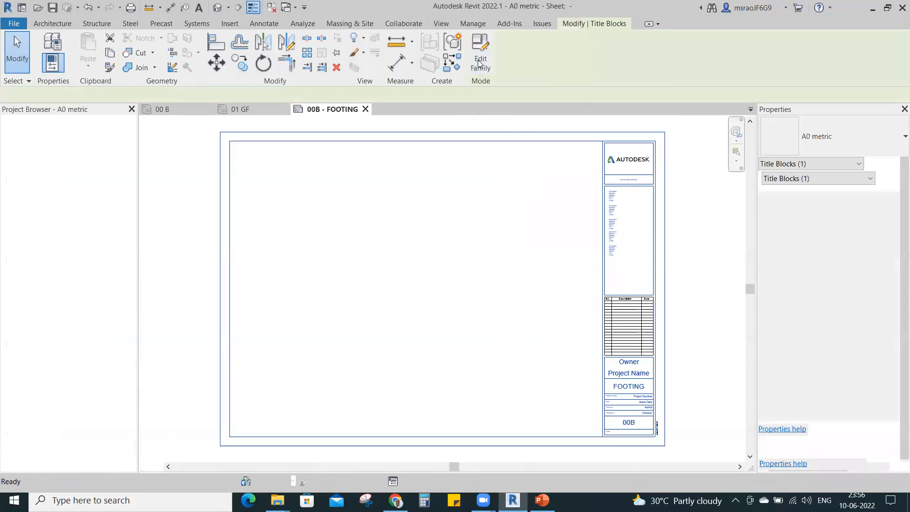
# - Check which parameters drive the large sheet number and sheet name labels in the title block family, without changing them
pyautogui.scroll(5, 662, 441)
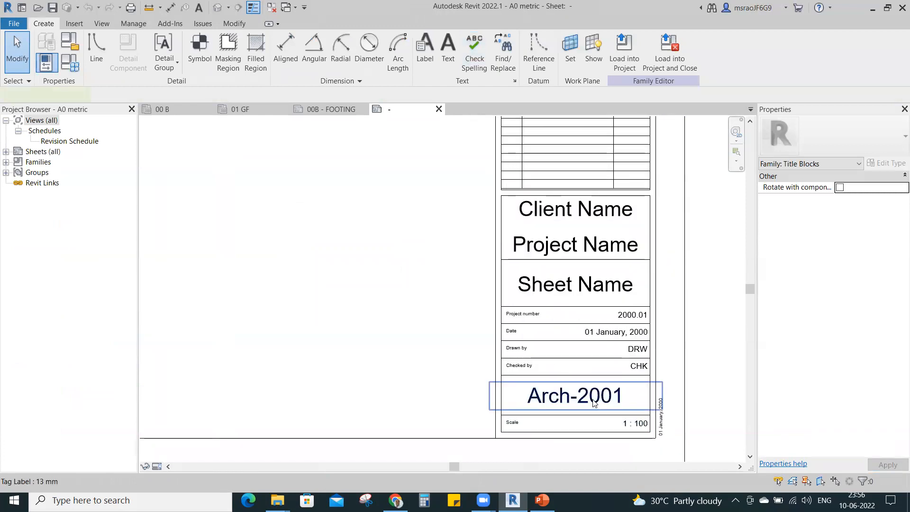
pyautogui.click(598, 396)
pyautogui.click(857, 201)
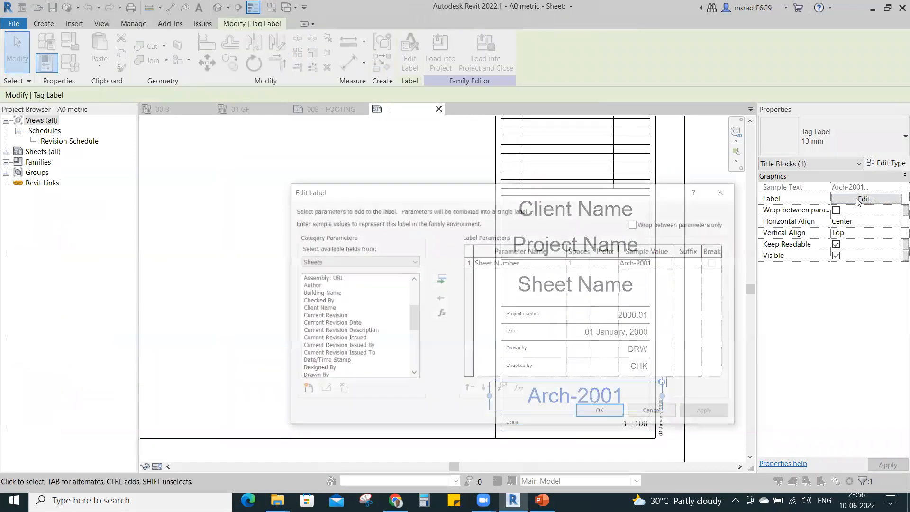
pyautogui.click(504, 264)
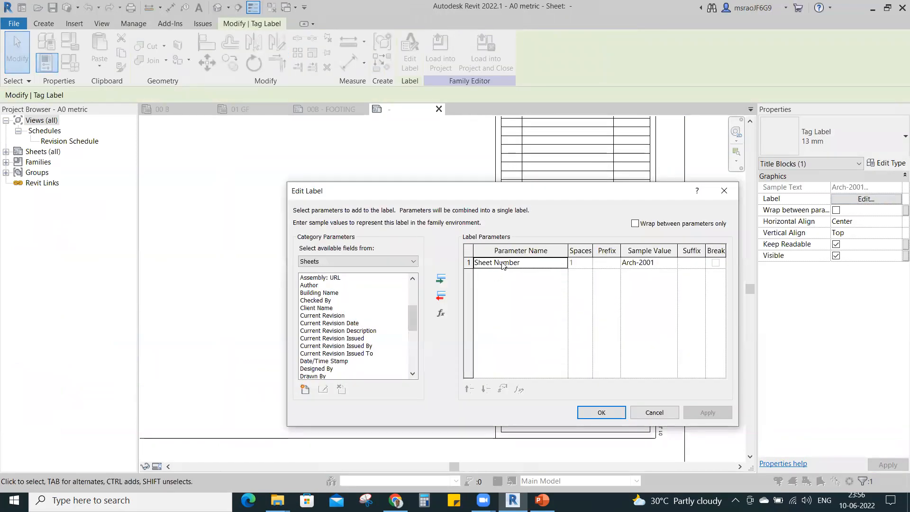
pyautogui.click(600, 412)
pyautogui.click(583, 284)
pyautogui.click(865, 199)
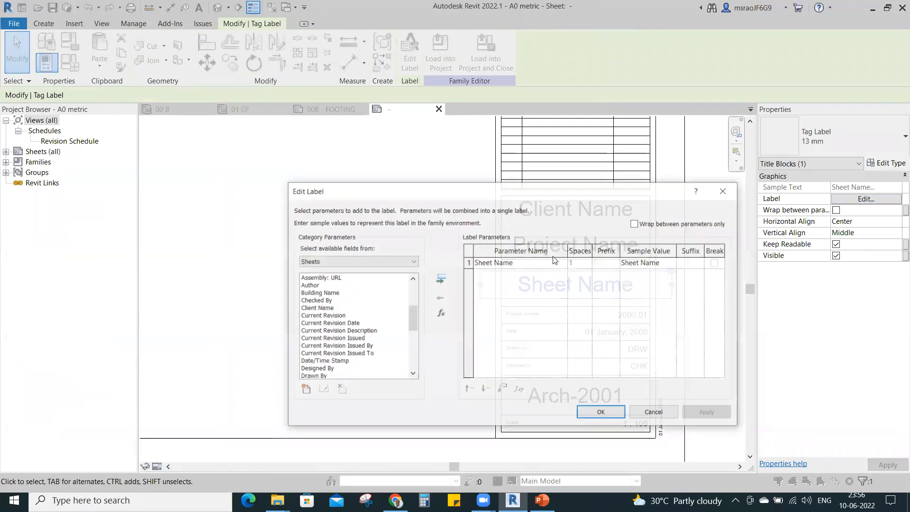
pyautogui.click(654, 412)
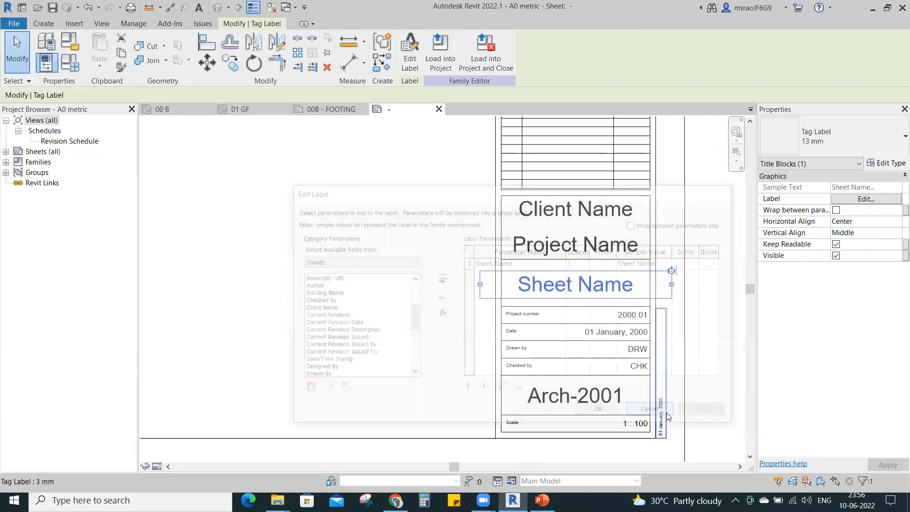
# - Return to the FOOTING sheet and review its number and name in the sheet title settings, leaving them unedited
pyautogui.click(325, 187)
pyautogui.click(330, 109)
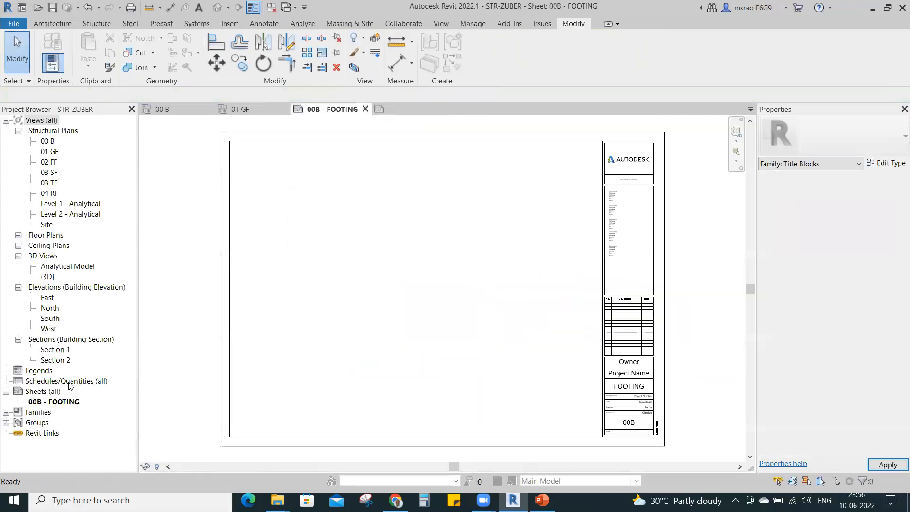
pyautogui.rightClick(63, 402)
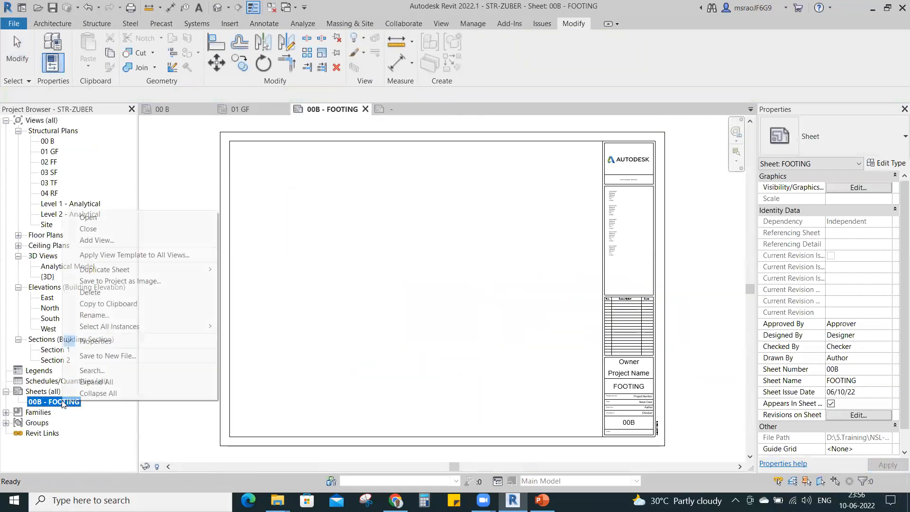
pyautogui.click(108, 314)
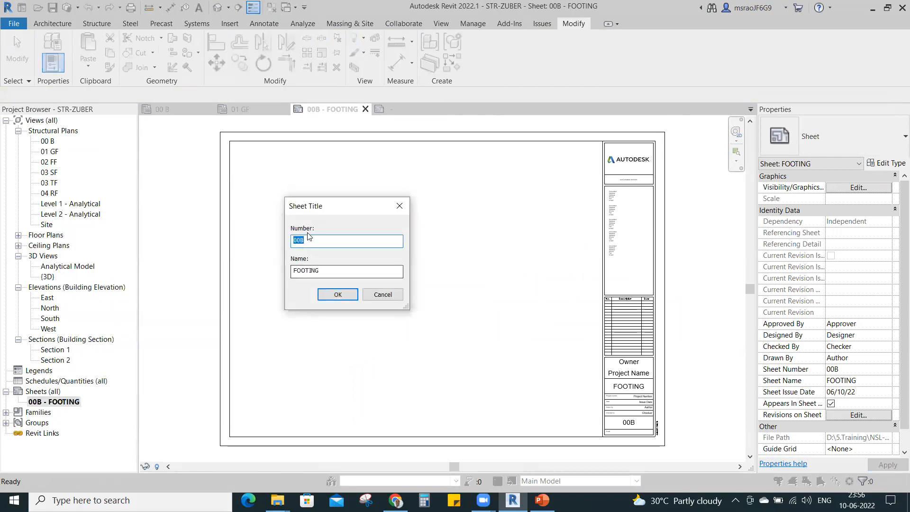
pyautogui.click(320, 270)
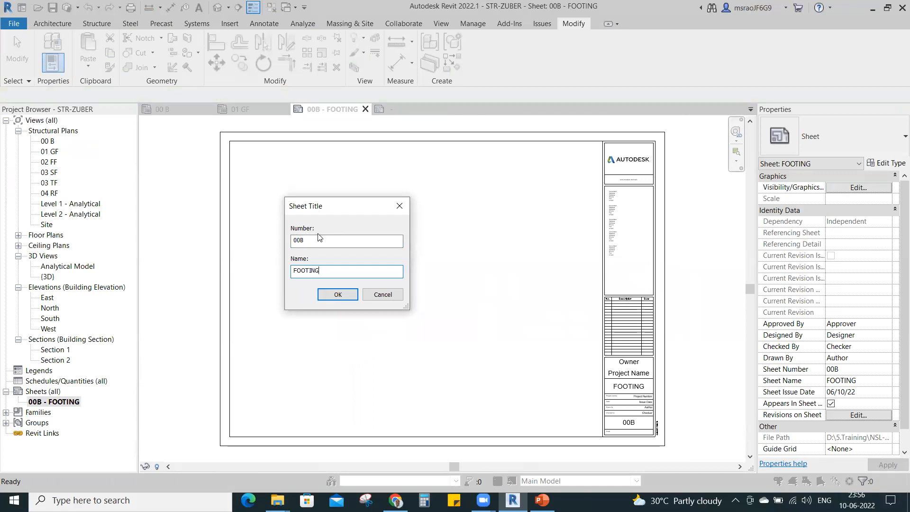
pyautogui.click(382, 294)
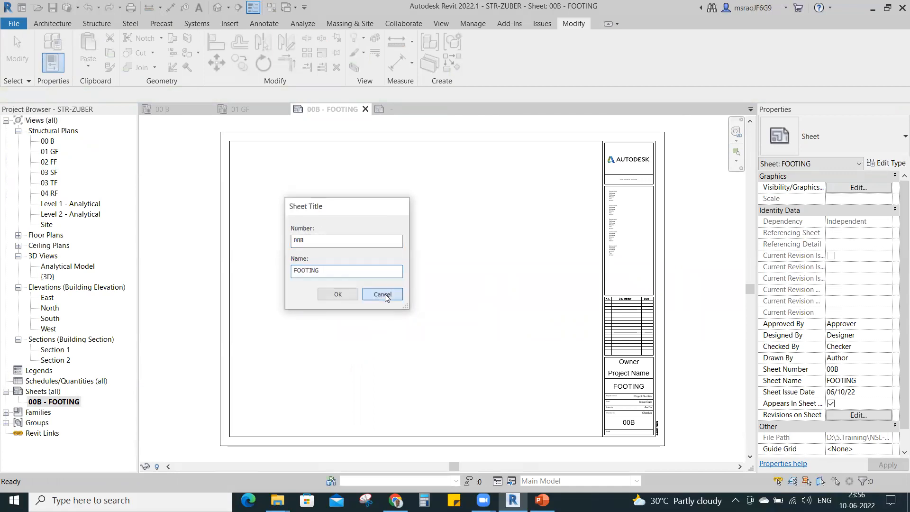
# - Examine the client name and project name labels in the title block family, and close the family
pyautogui.click(398, 109)
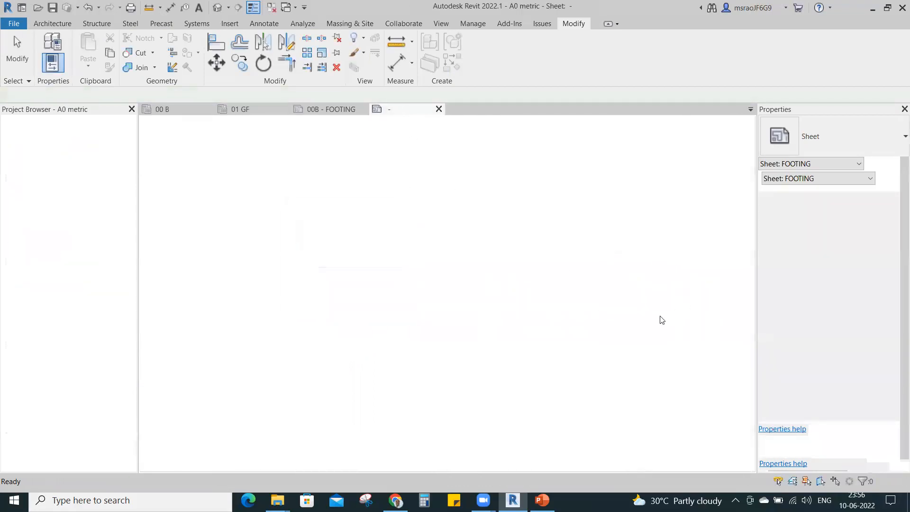
pyautogui.scroll(-1, 568, 334)
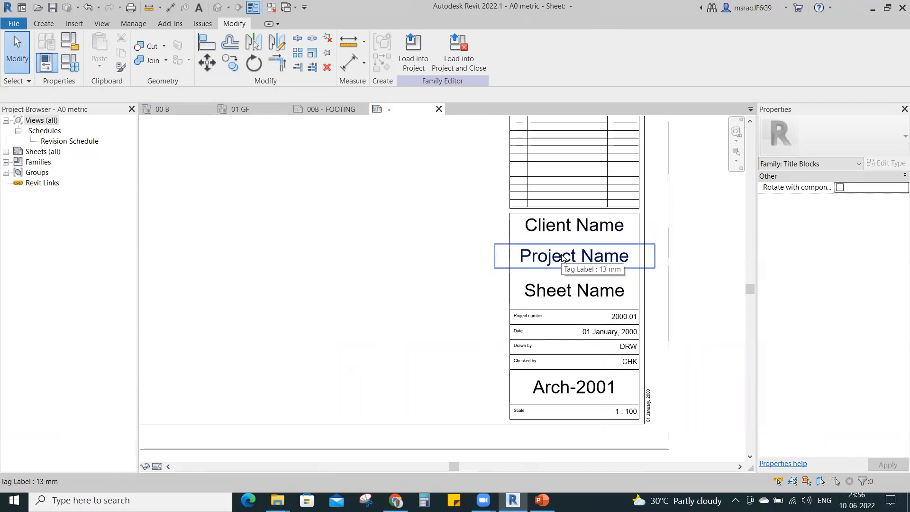
pyautogui.click(438, 108)
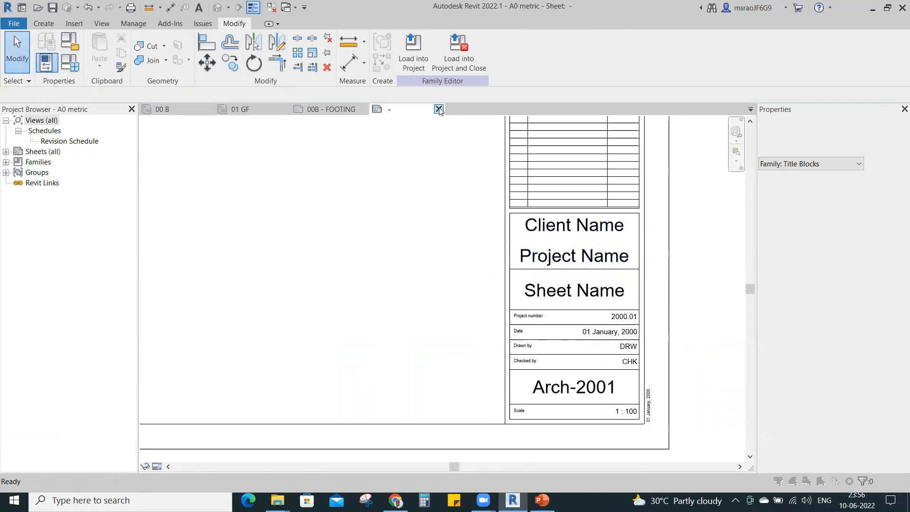
pyautogui.click(492, 252)
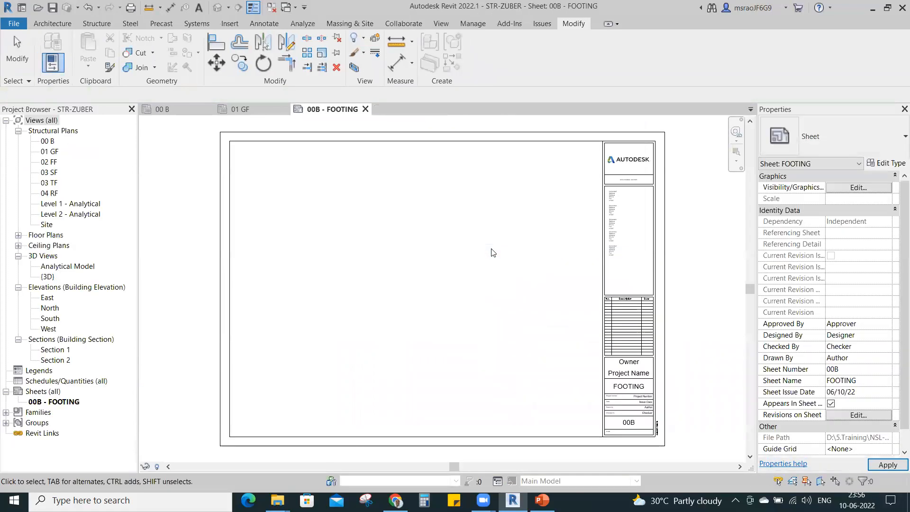
# - Open the Project Information and compare its Client Name and Project Name fields with the owner and project entries in the title block
pyautogui.scroll(4, 642, 387)
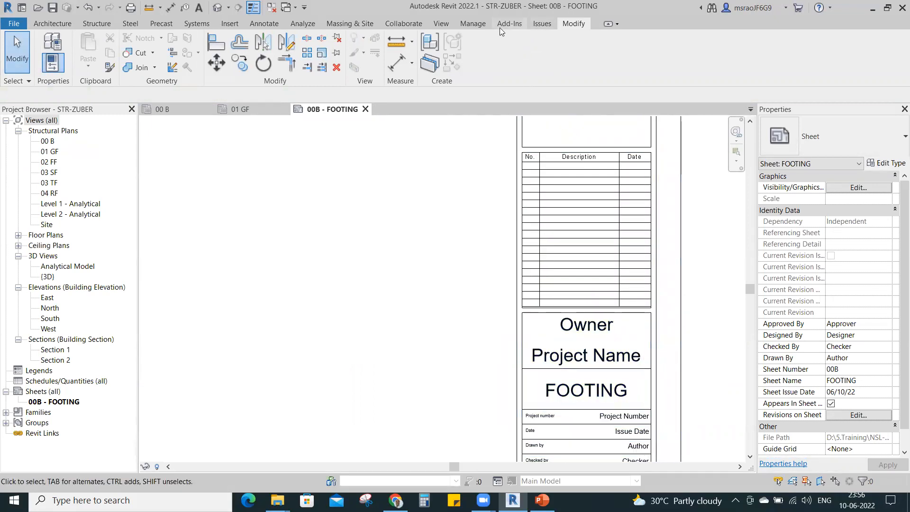
pyautogui.click(479, 26)
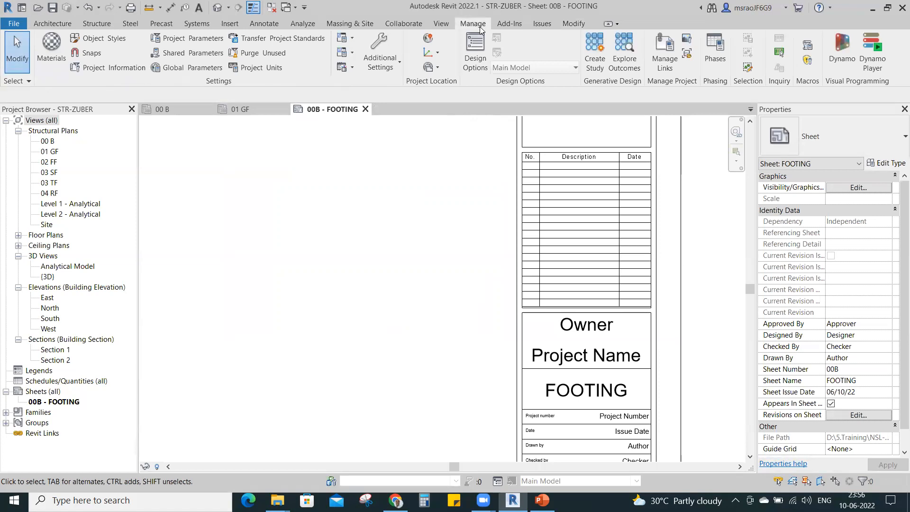
pyautogui.click(118, 69)
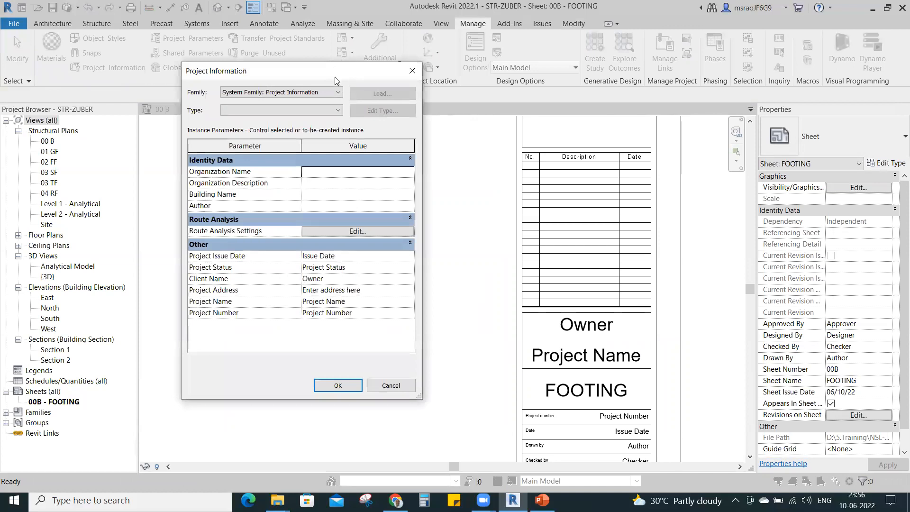
pyautogui.moveTo(335, 80); pyautogui.dragTo(330, 139)
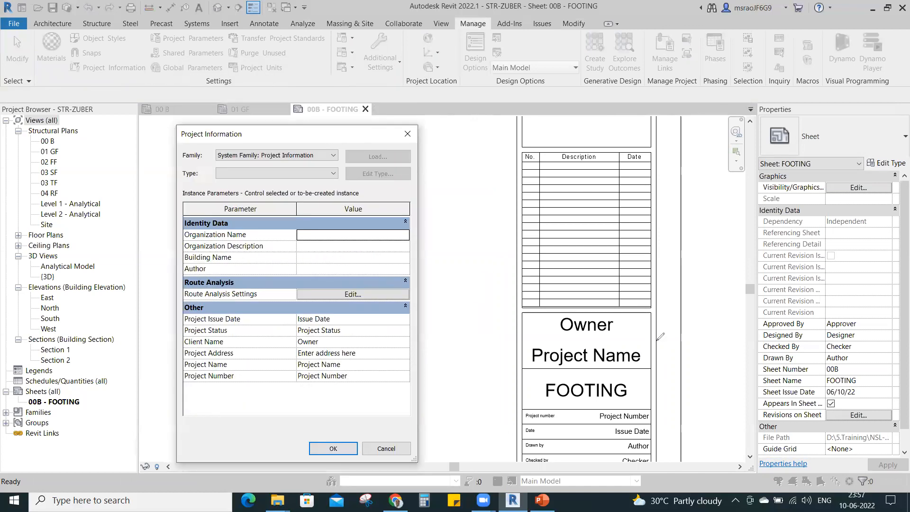
pyautogui.moveTo(289, 335)
pyautogui.mouseDown()
pyautogui.moveTo(296, 345)
pyautogui.moveTo(323, 334)
pyautogui.moveTo(507, 328)
pyautogui.moveTo(572, 311)
pyautogui.mouseUp()
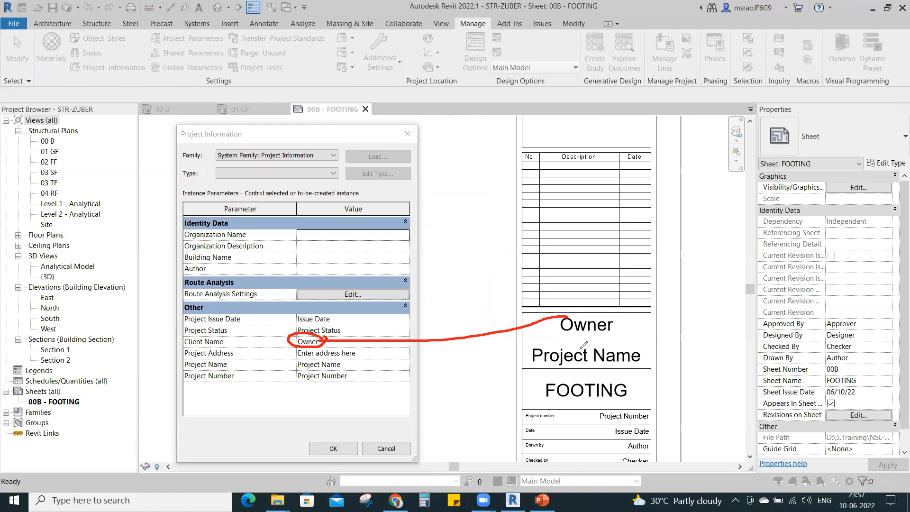
pyautogui.moveTo(329, 358)
pyautogui.mouseDown()
pyautogui.moveTo(295, 362)
pyautogui.moveTo(332, 369)
pyautogui.moveTo(353, 356)
pyautogui.moveTo(532, 352)
pyautogui.mouseUp()
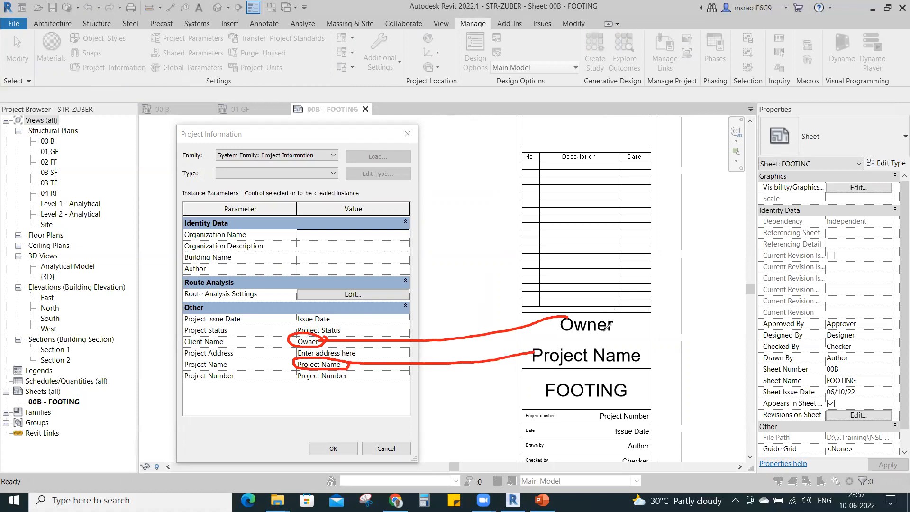
pyautogui.click(600, 96)
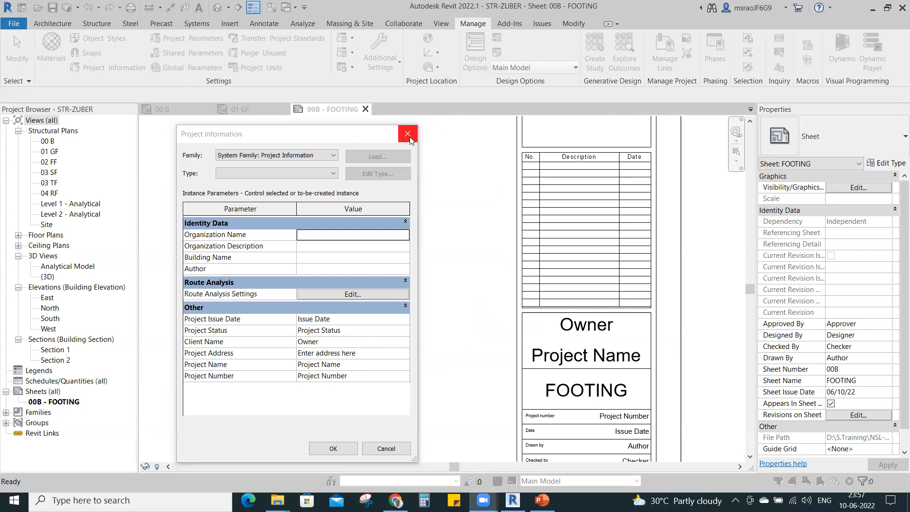
# - Set the Client Name in the Project Information to L&T and apply it to the title block
pyautogui.click(331, 341)
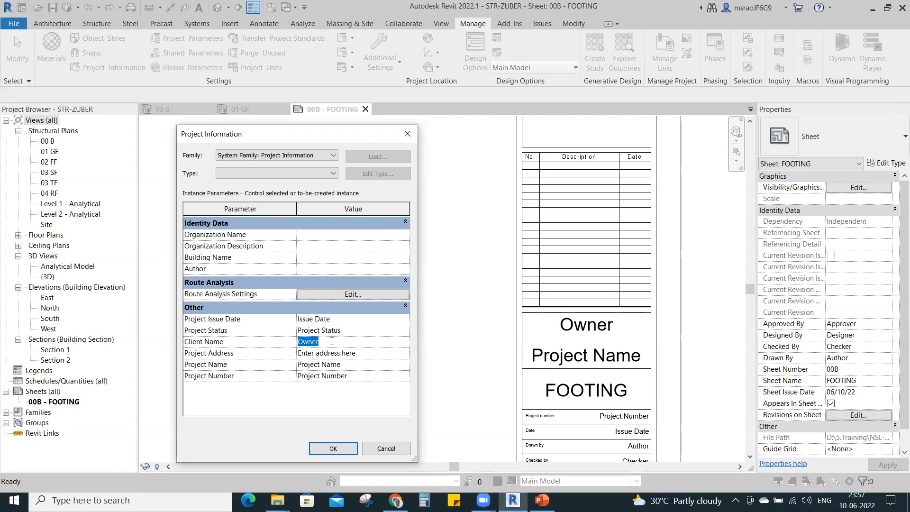
pyautogui.write('L&T')
pyautogui.click(326, 449)
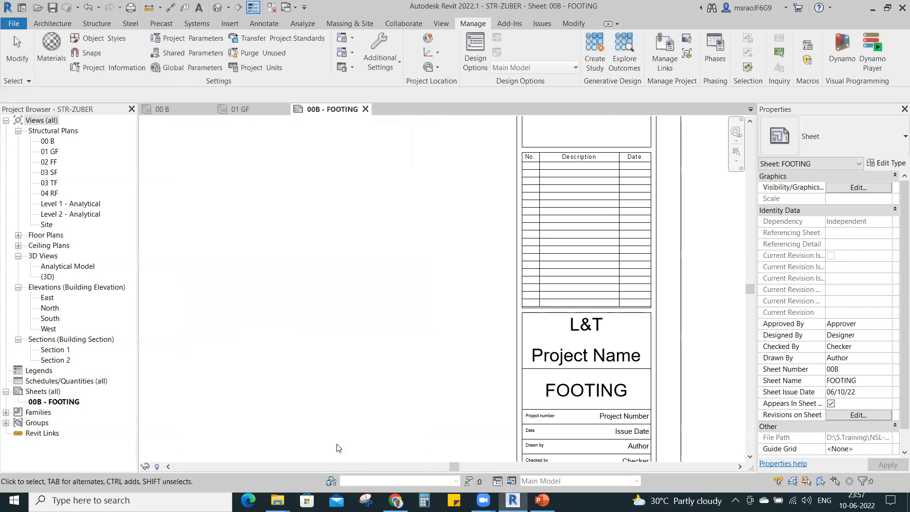
pyautogui.click(624, 333)
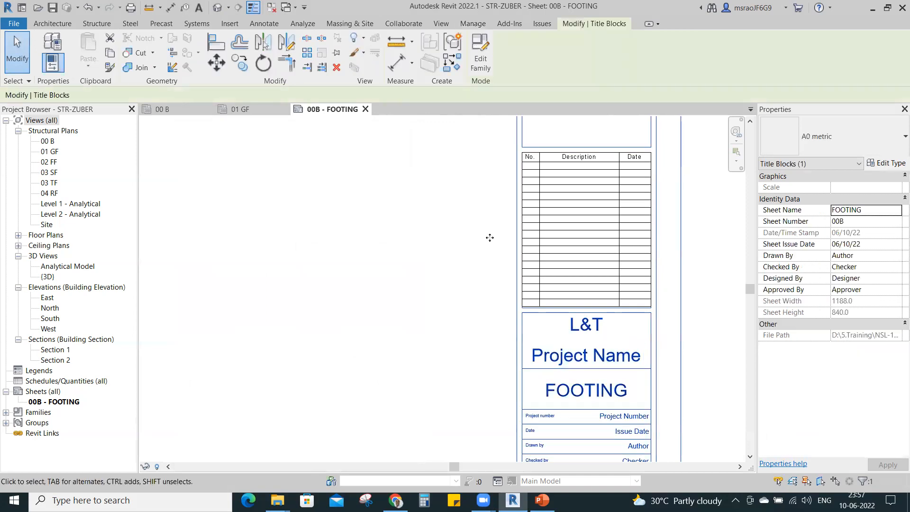
pyautogui.click(400, 243)
# - Set the Project Name in the Project Information to METRO, and reopen the project information to review its fields
pyautogui.click(109, 67)
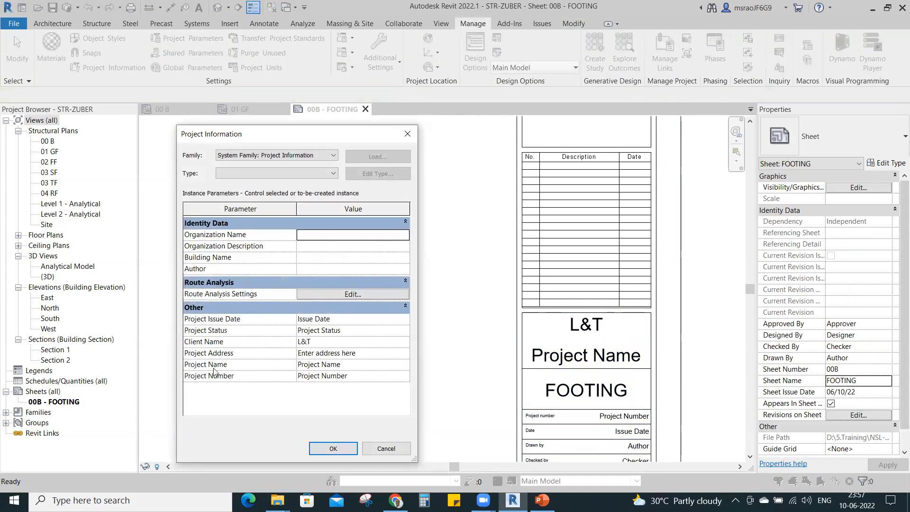
pyautogui.click(366, 367)
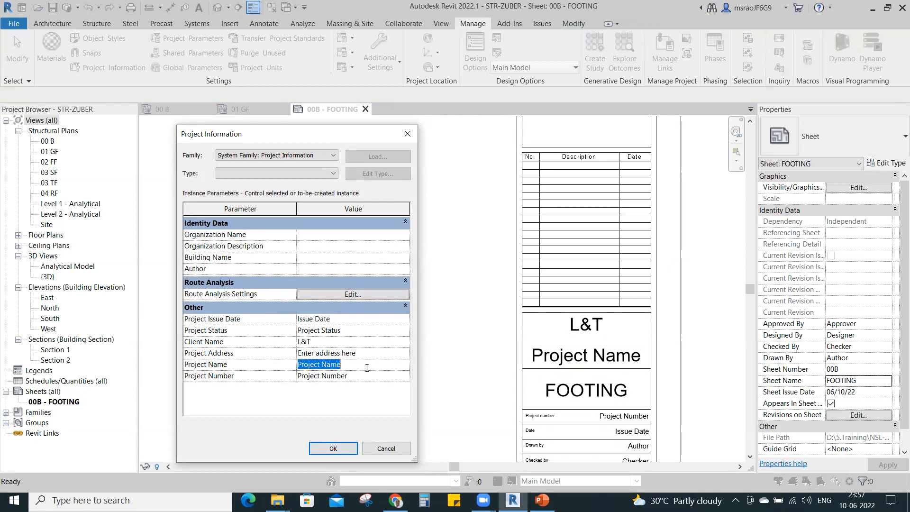
pyautogui.write('METRO')
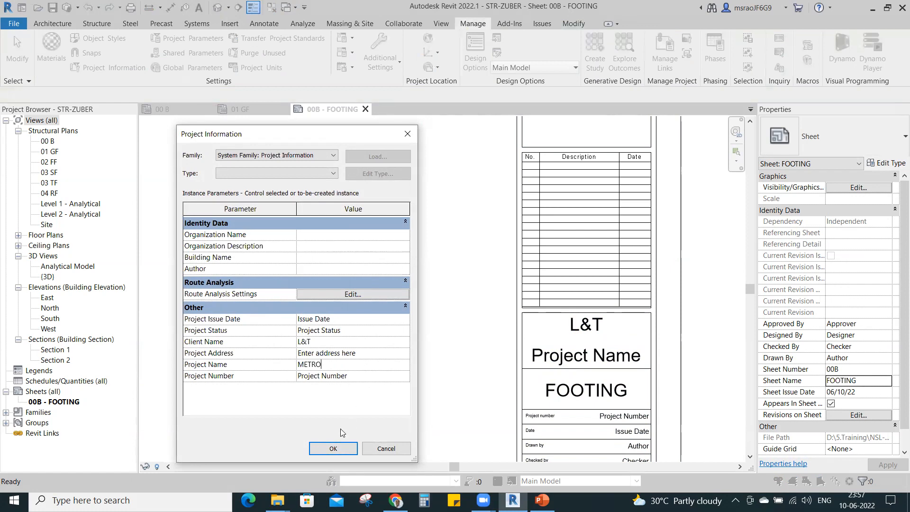
pyautogui.click(333, 448)
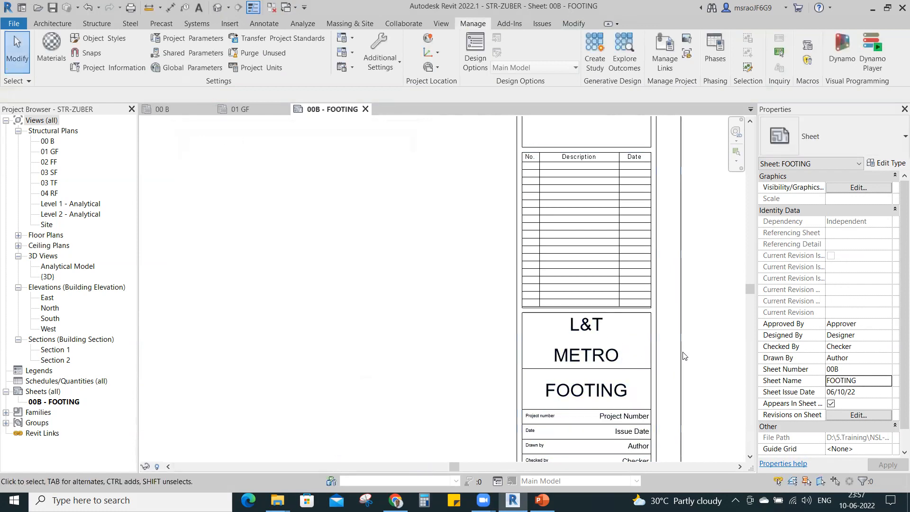
pyautogui.press('z')
pyautogui.press('a')
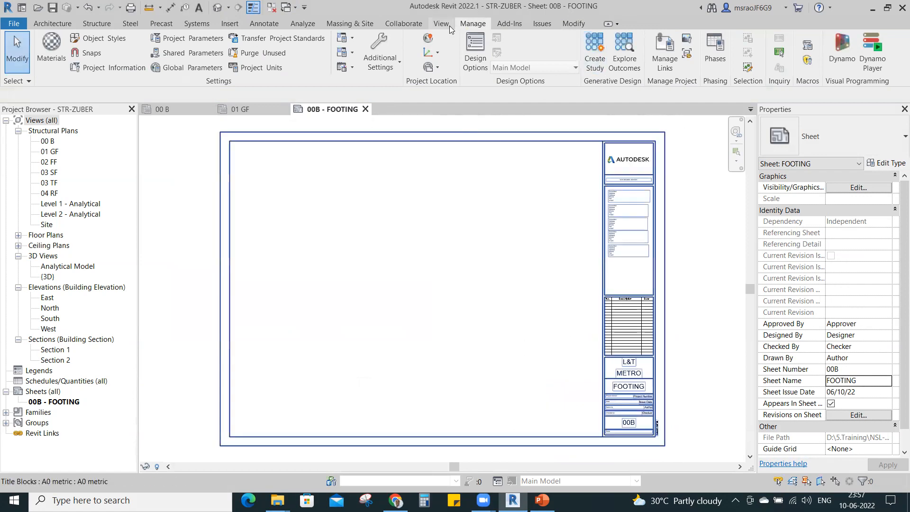
pyautogui.click(111, 68)
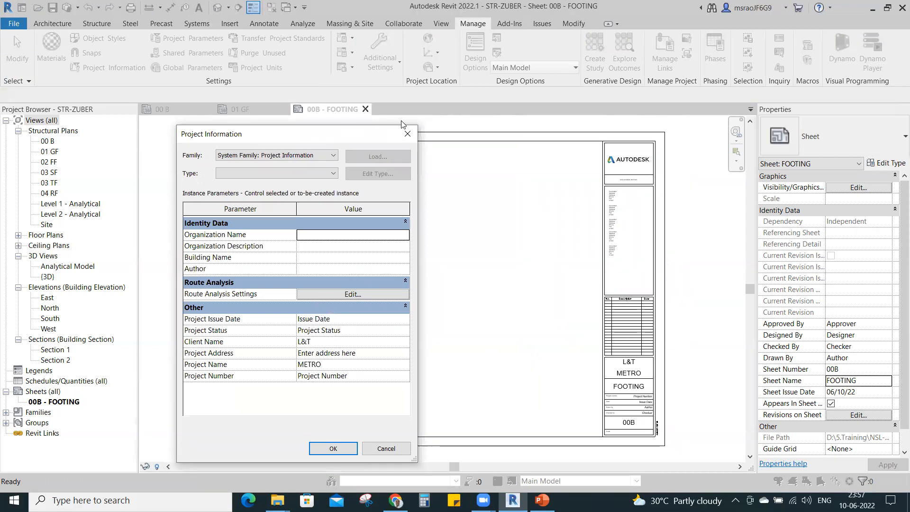
pyautogui.click(407, 134)
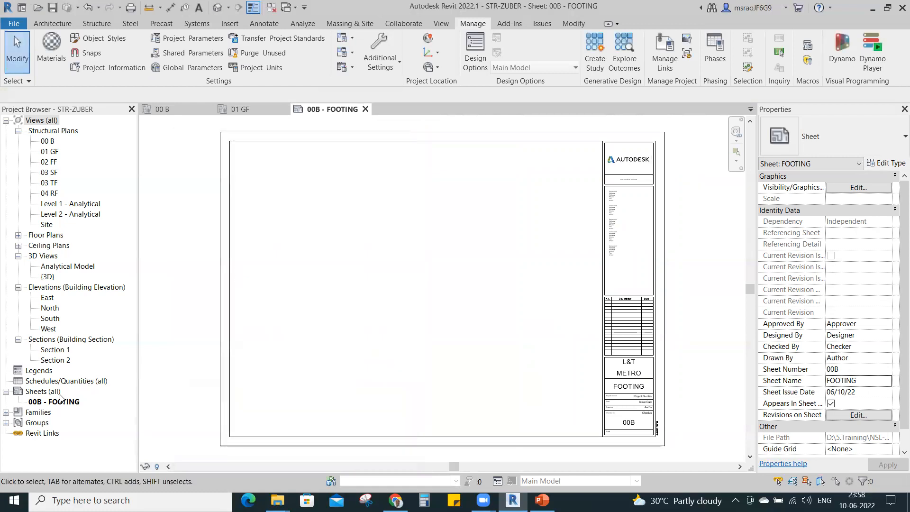
# - Create another new sheet using the A0 metric title block
pyautogui.click(45, 391)
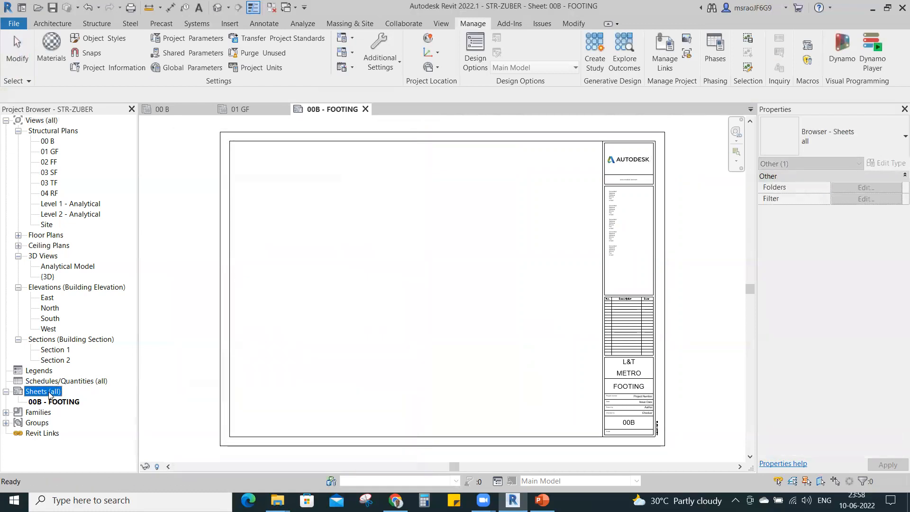
pyautogui.rightClick(49, 393)
pyautogui.click(411, 294)
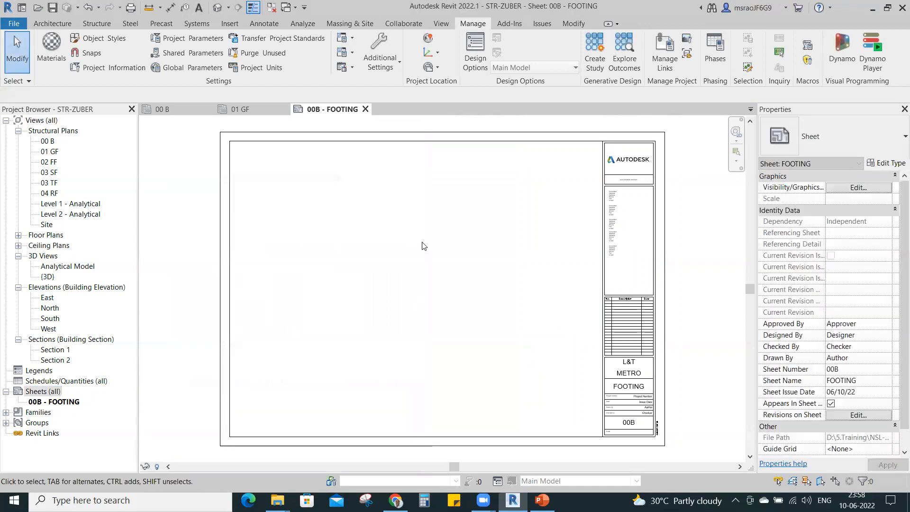
pyautogui.click(440, 24)
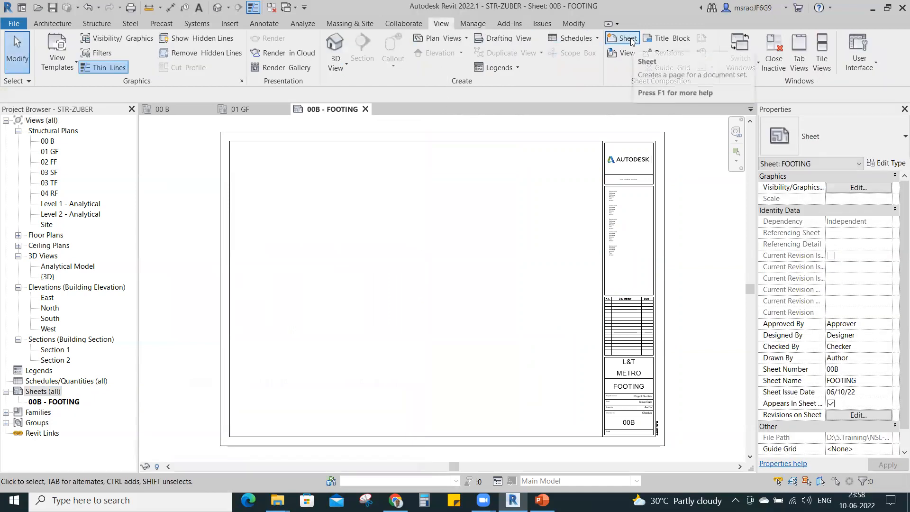
pyautogui.click(60, 393)
pyautogui.rightClick(60, 393)
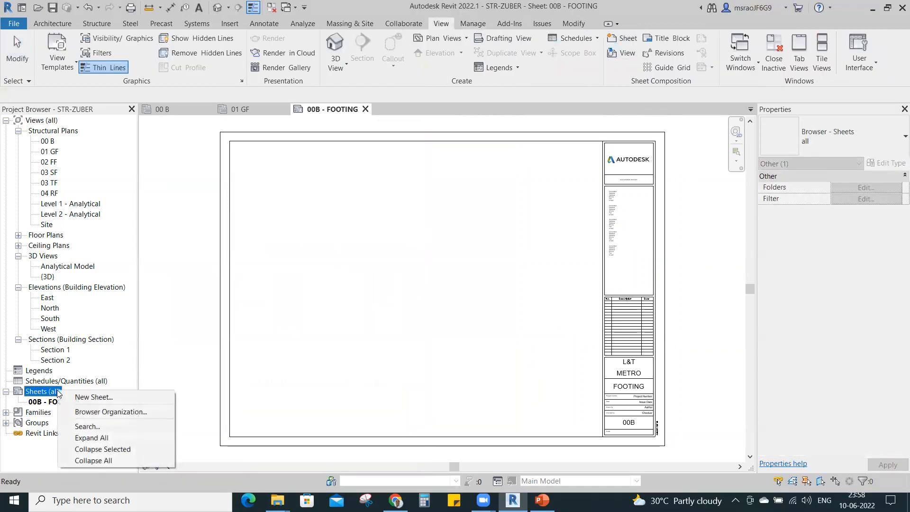
pyautogui.click(110, 400)
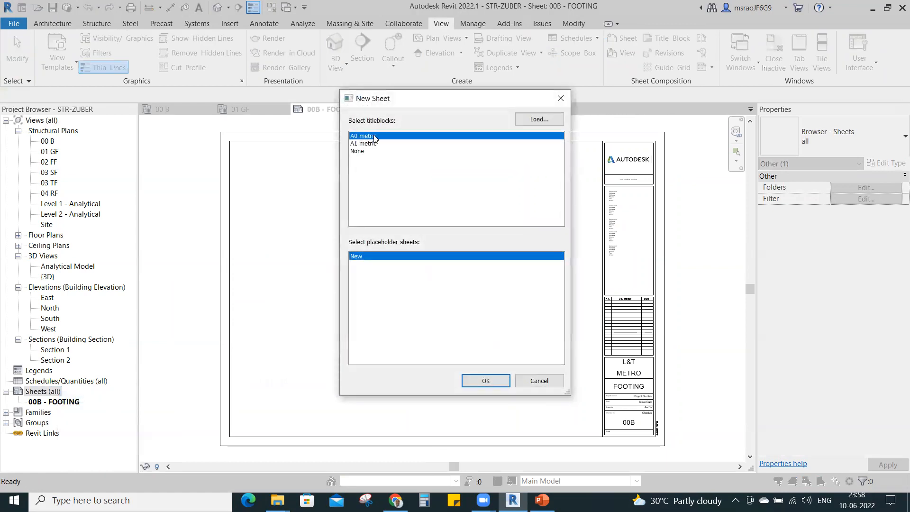
pyautogui.click(493, 379)
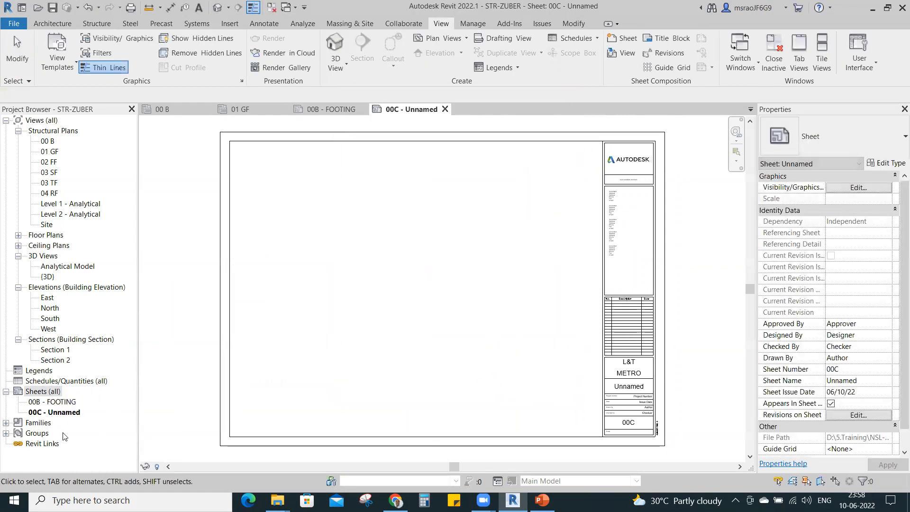
# - Review the new sheet's number and name without editing them, and examine the client and project entries in its title block
pyautogui.click(36, 403)
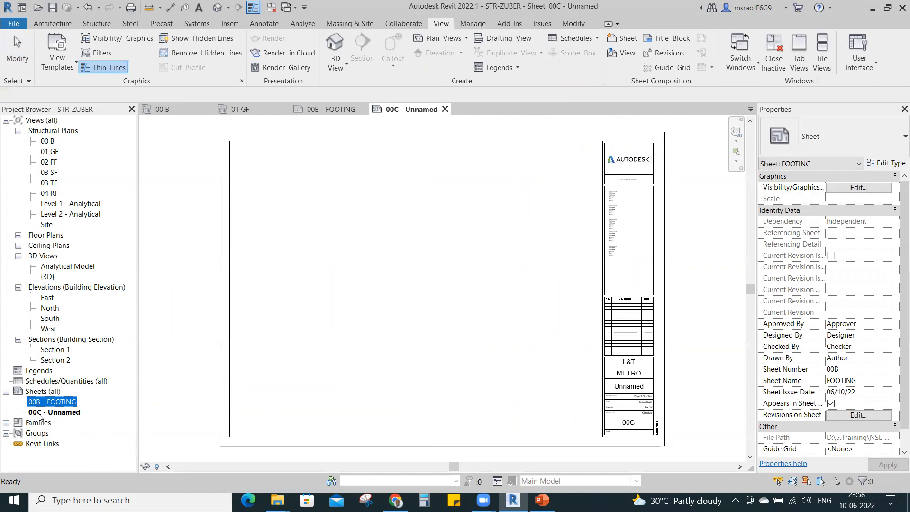
pyautogui.click(39, 413)
pyautogui.rightClick(66, 414)
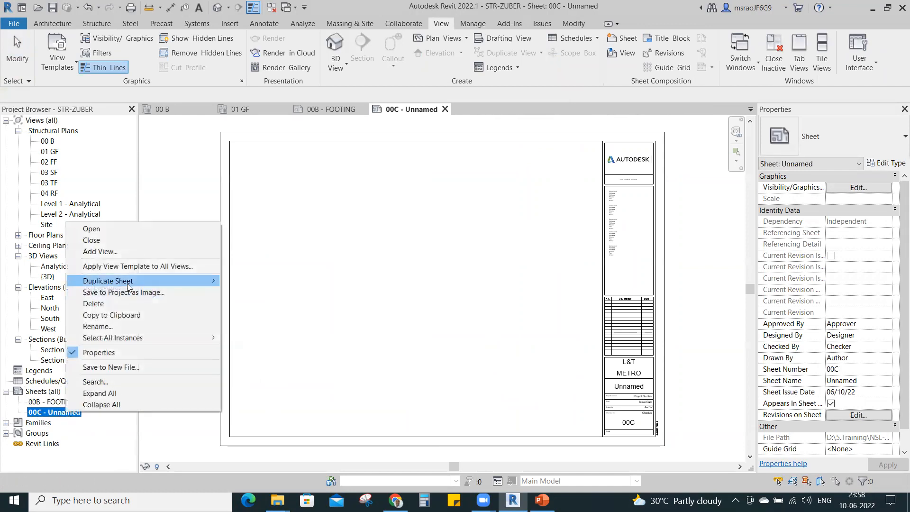
pyautogui.click(116, 327)
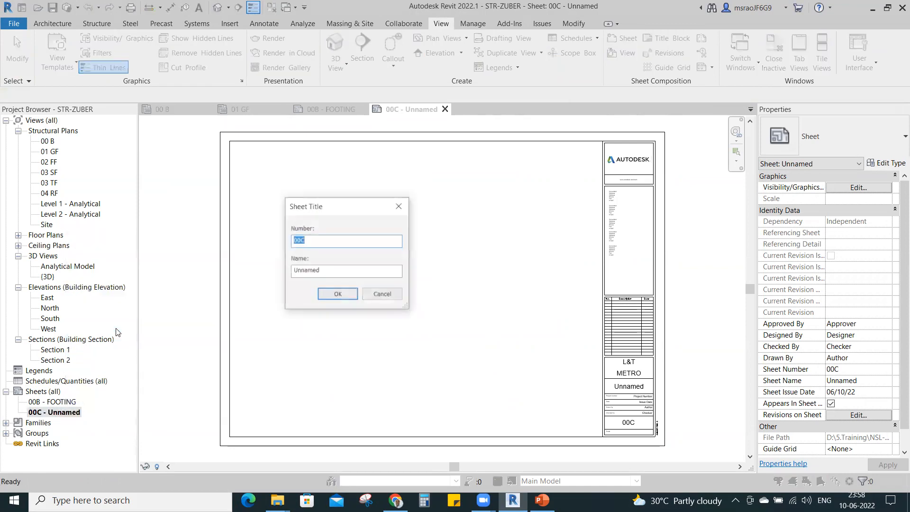
pyautogui.click(326, 294)
pyautogui.scroll(6, 496, 322)
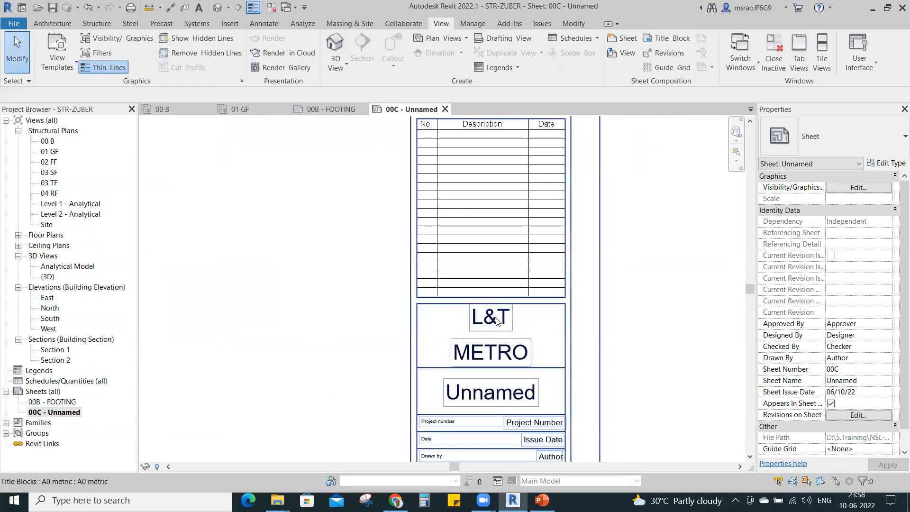
pyautogui.middleClick(597, 357)
pyautogui.middleClick(597, 357)
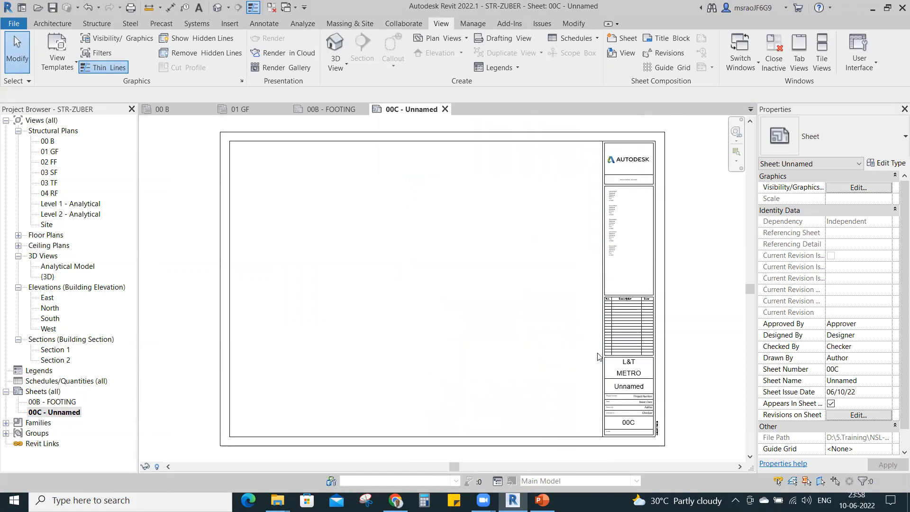
# - Return to the FOOTING sheet, close the inactive views, and place the 00 B structural plan in the left part of the sheet
pyautogui.click(331, 108)
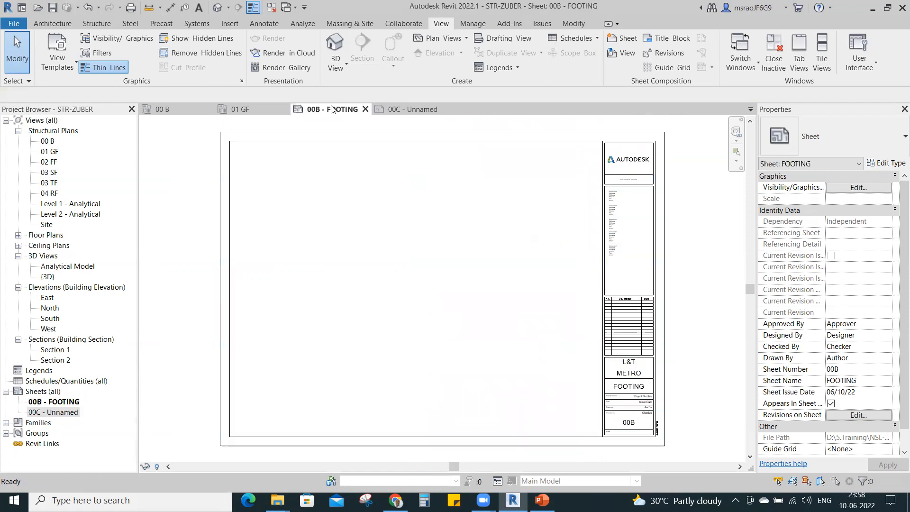
pyautogui.click(270, 7)
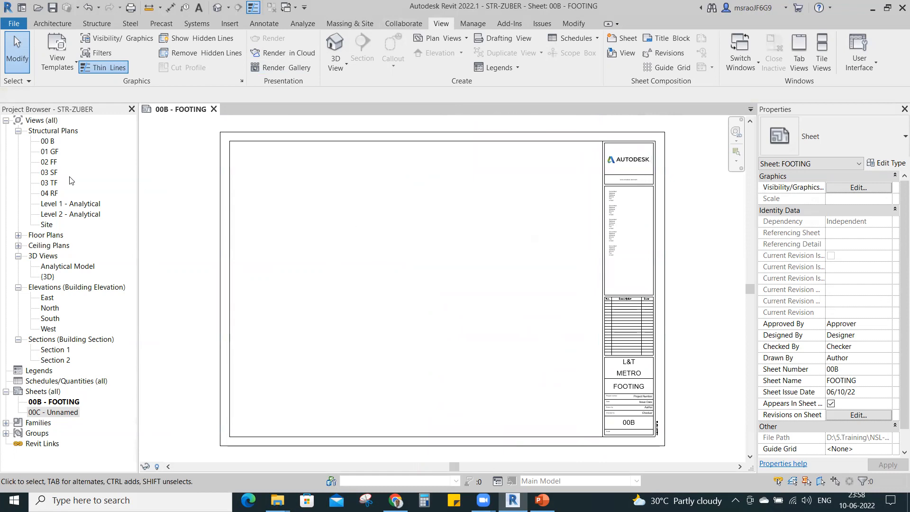
pyautogui.click(47, 142)
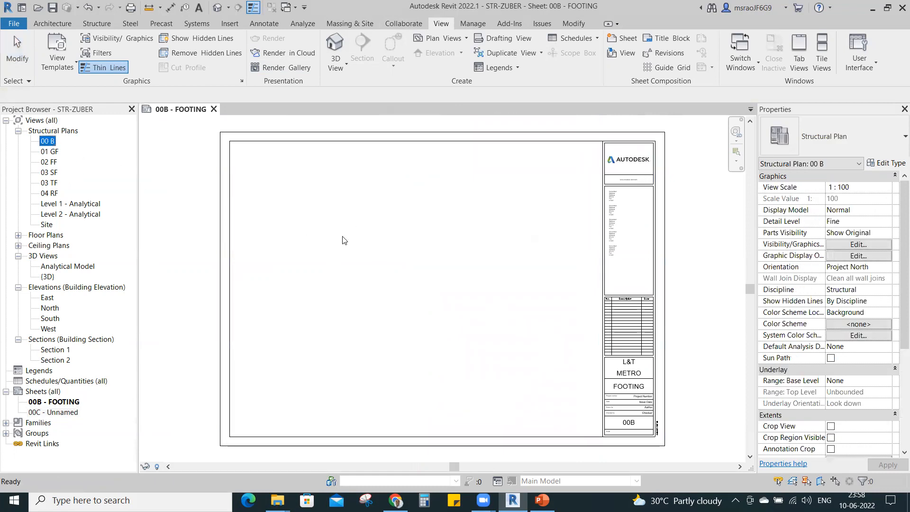
pyautogui.moveTo(45, 143); pyautogui.dragTo(357, 230)
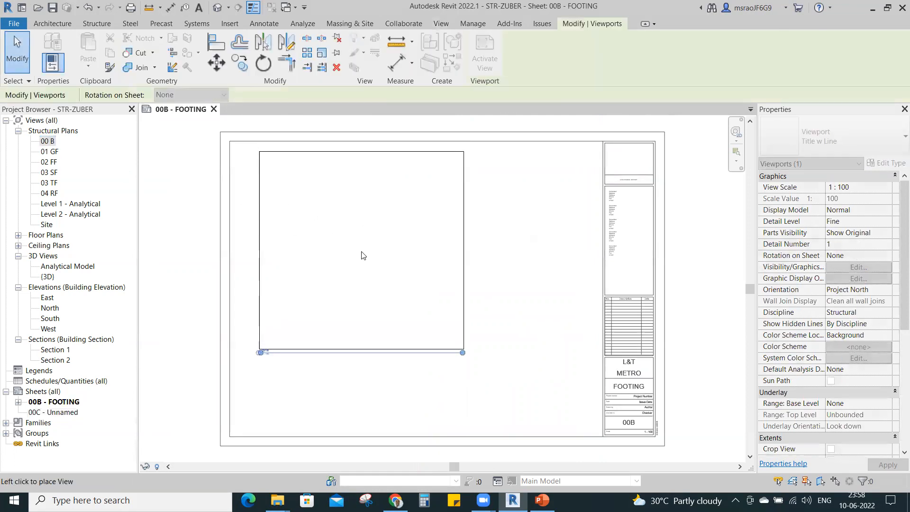
pyautogui.click(361, 255)
pyautogui.click(519, 256)
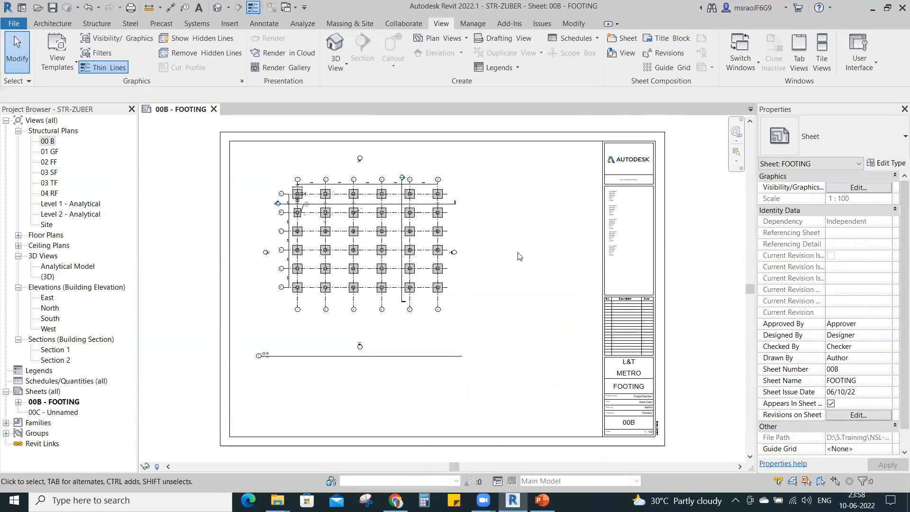
# - Examine the placed footing plan and the name and scale in its view title
pyautogui.scroll(5, 314, 214)
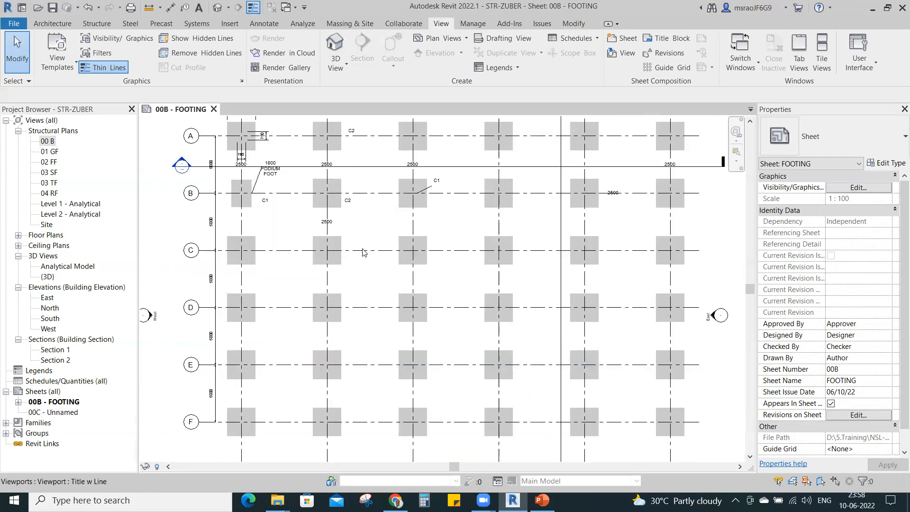
pyautogui.moveTo(302, 265); pyautogui.dragTo(493, 109, button='middle')
pyautogui.moveTo(414, 295); pyautogui.dragTo(407, 49, button='middle')
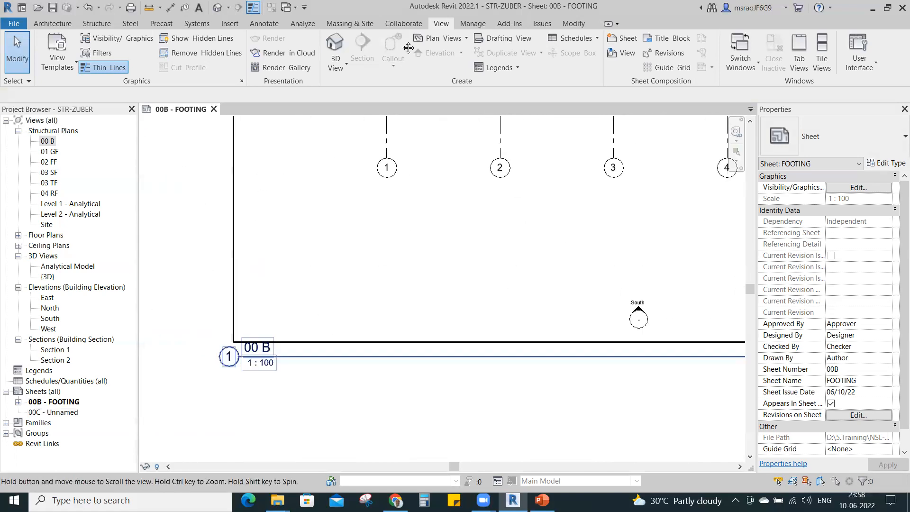
pyautogui.scroll(1, 259, 353)
pyautogui.scroll(1, 257, 352)
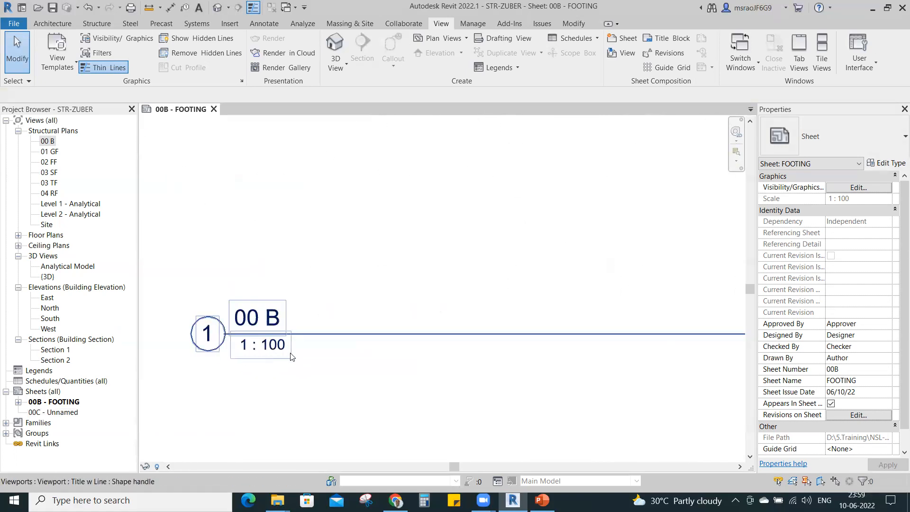
pyautogui.press('z')
pyautogui.press('a')
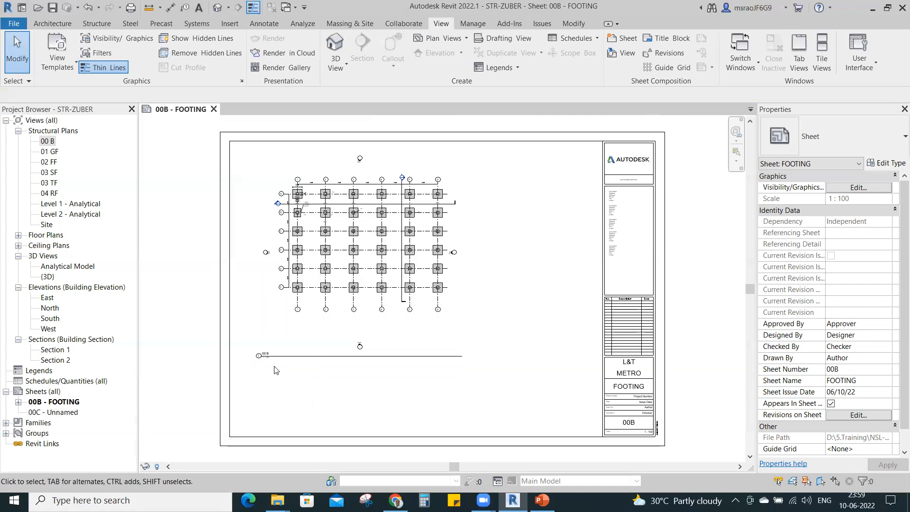
# - Set the 00 B structural plan's view scale to 1:50 and check the scale in its view title on the FOOTING sheet
pyautogui.doubleClick(48, 141)
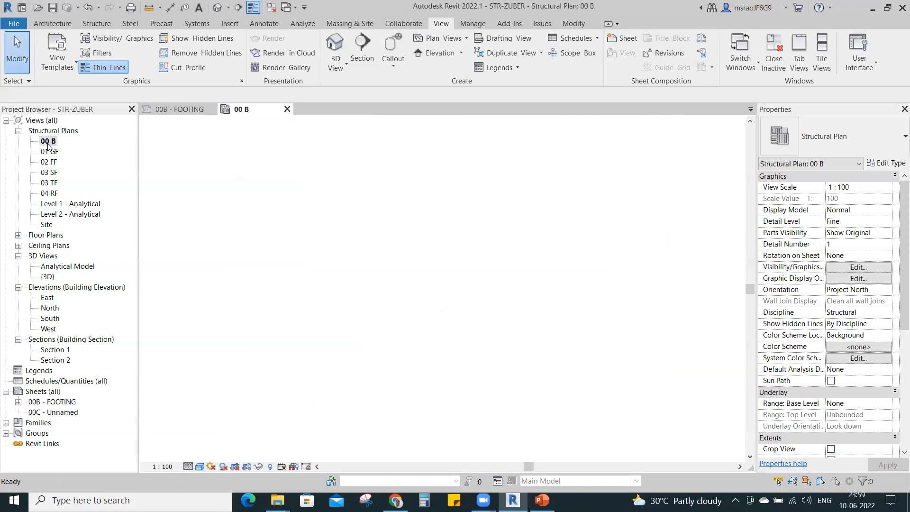
pyautogui.click(161, 467)
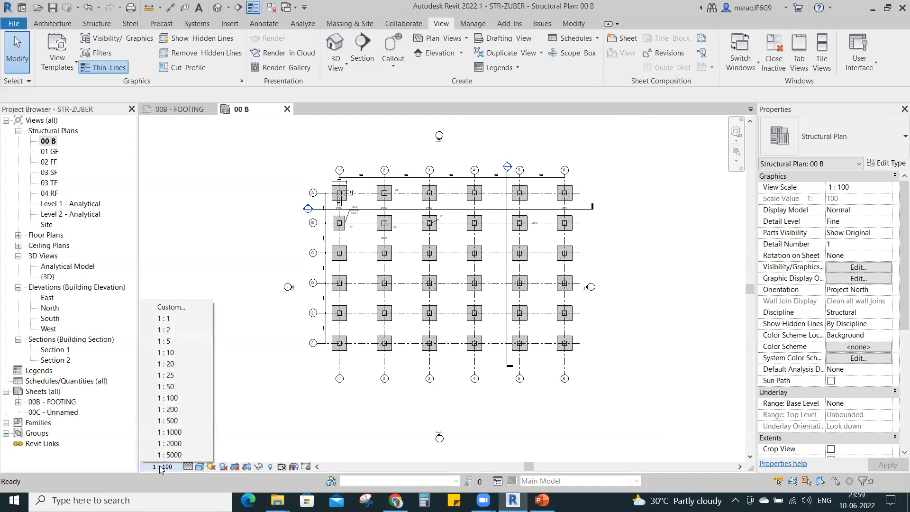
pyautogui.click(179, 387)
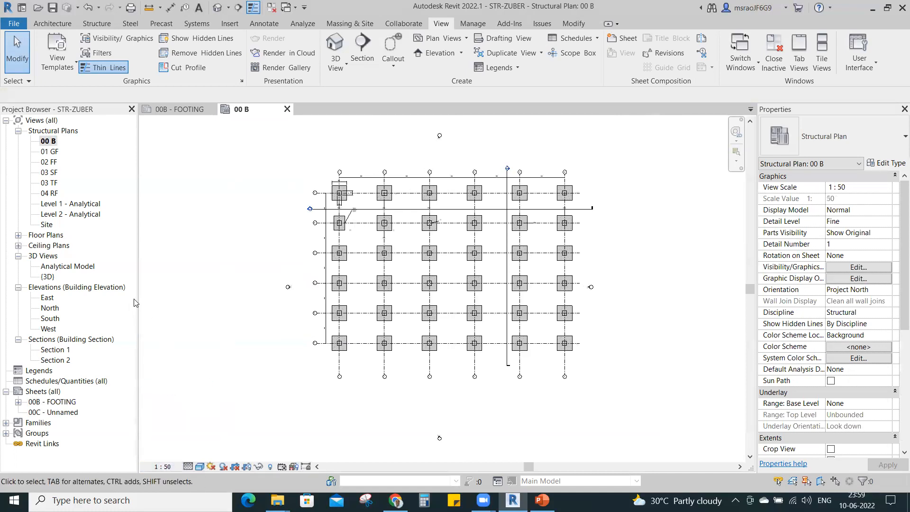
pyautogui.doubleClick(51, 402)
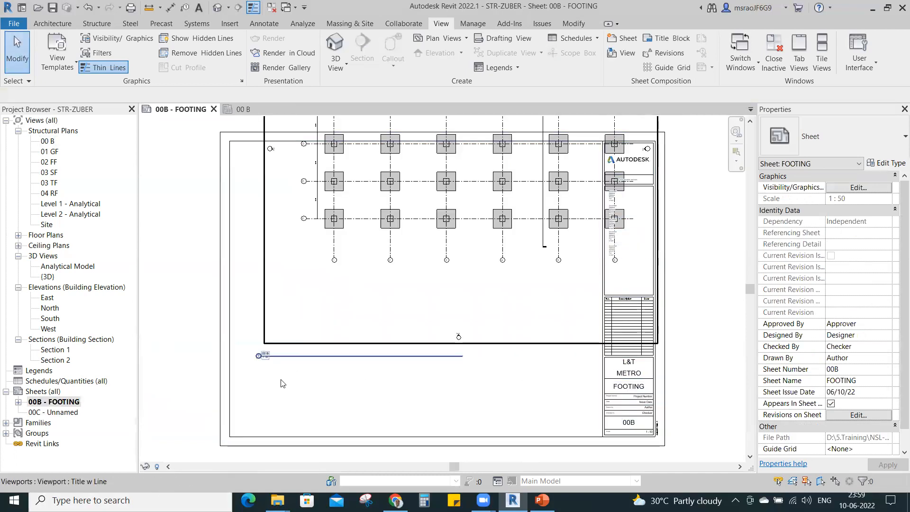
pyautogui.scroll(5, 270, 365)
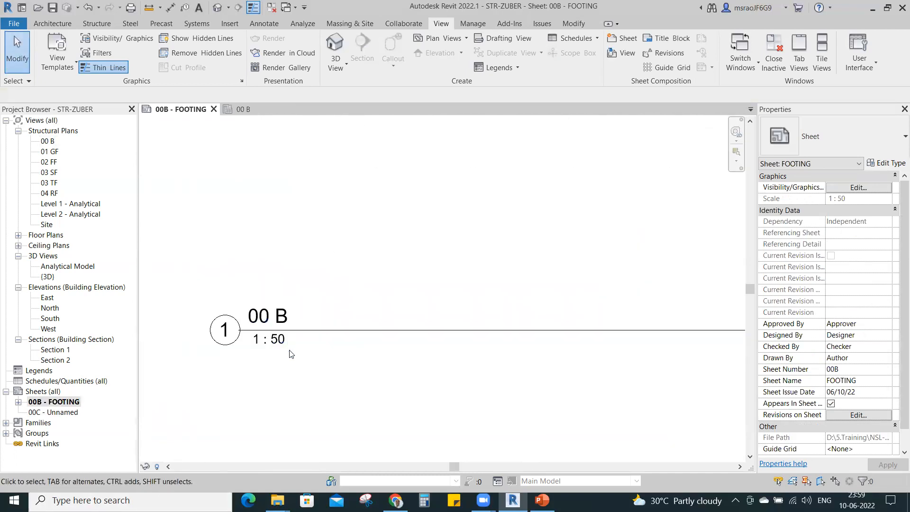
# - Open the 00 B structural plan and set its view scale to 1:100
pyautogui.scroll(-5, 290, 355)
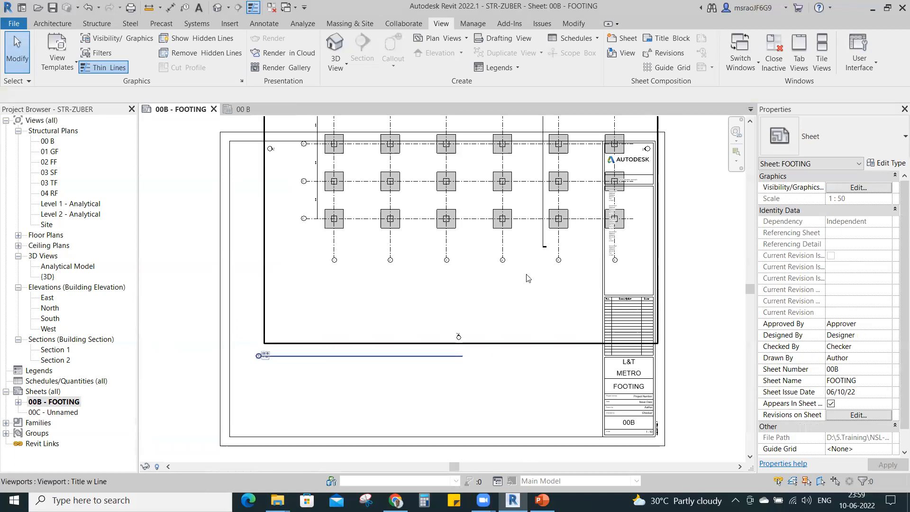
pyautogui.click(188, 199)
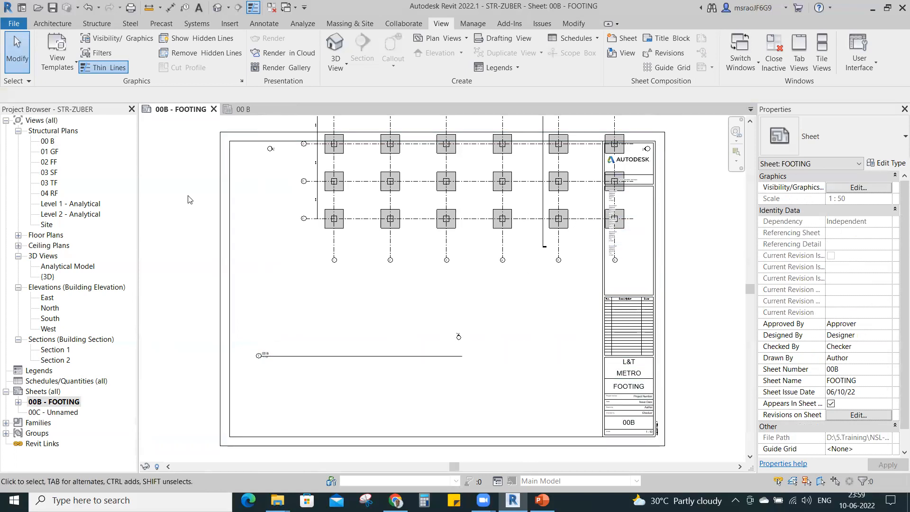
pyautogui.doubleClick(58, 145)
pyautogui.click(166, 469)
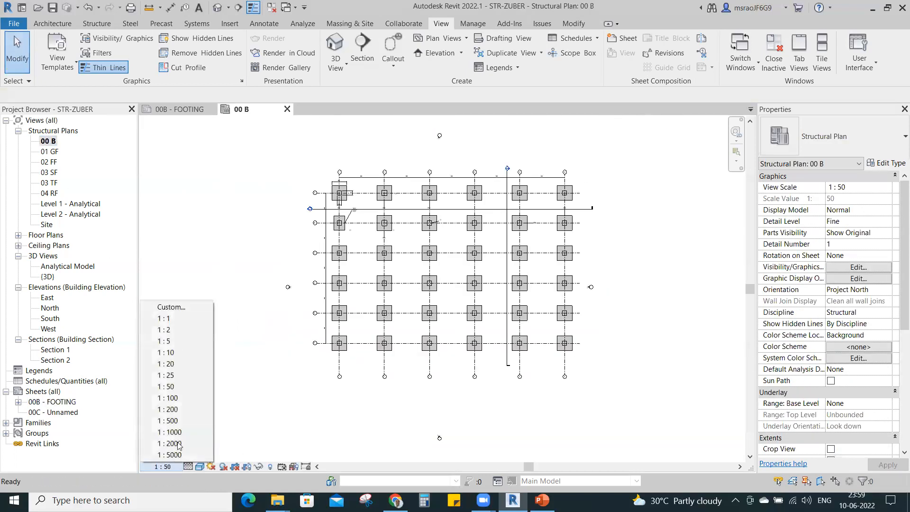
pyautogui.click(190, 393)
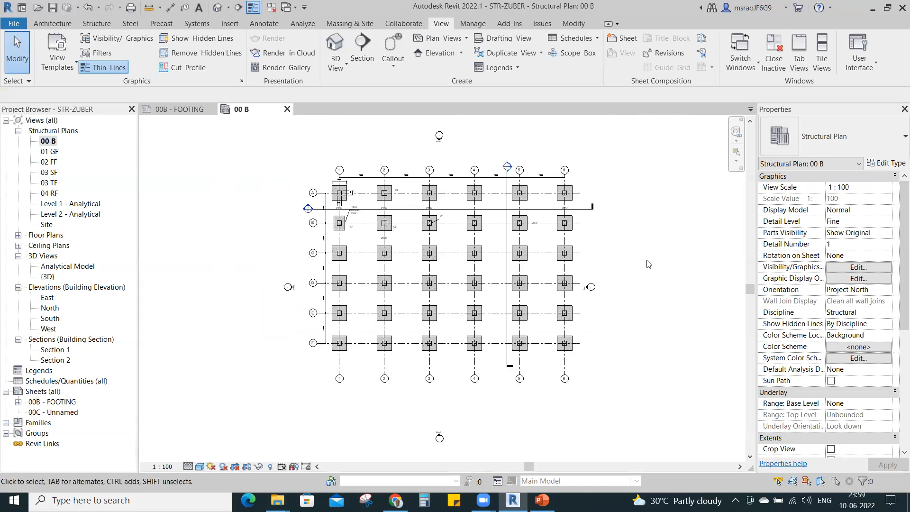
# - Return to the FOOTING sheet and move the plan viewport slightly up and left, towards the sheet's upper-left corner
pyautogui.doubleClick(59, 404)
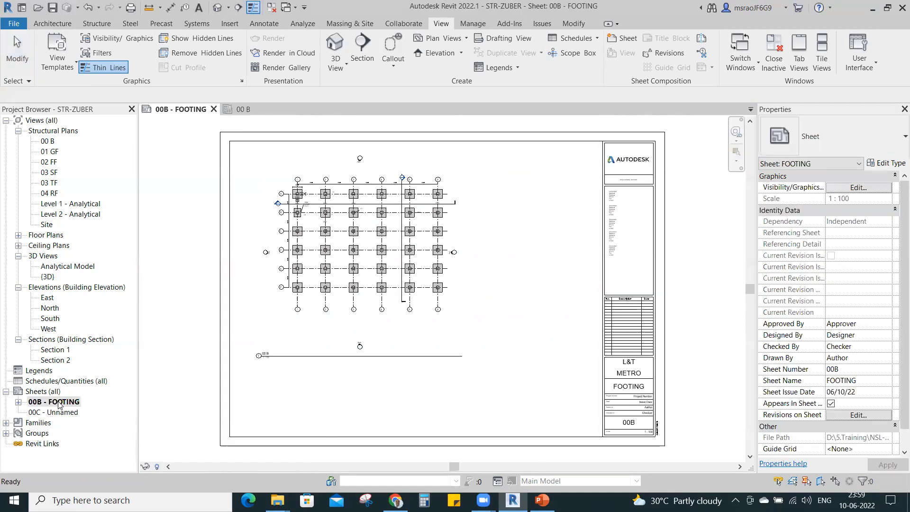
pyautogui.click(368, 245)
pyautogui.moveTo(369, 245); pyautogui.dragTo(346, 239)
pyautogui.click(507, 236)
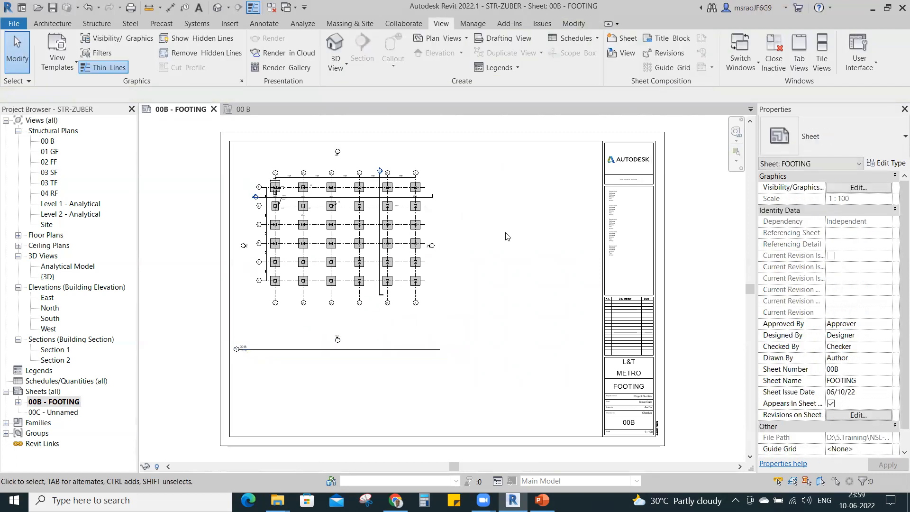
# - Hide the Elevations annotation category in the 00 B structural plan through its visibility/graphics overrides
pyautogui.scroll(5, 346, 159)
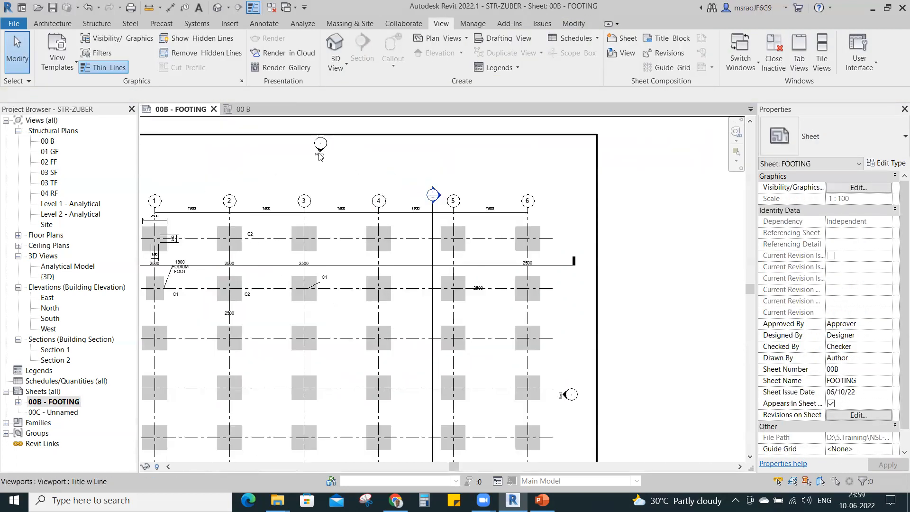
pyautogui.doubleClick(52, 141)
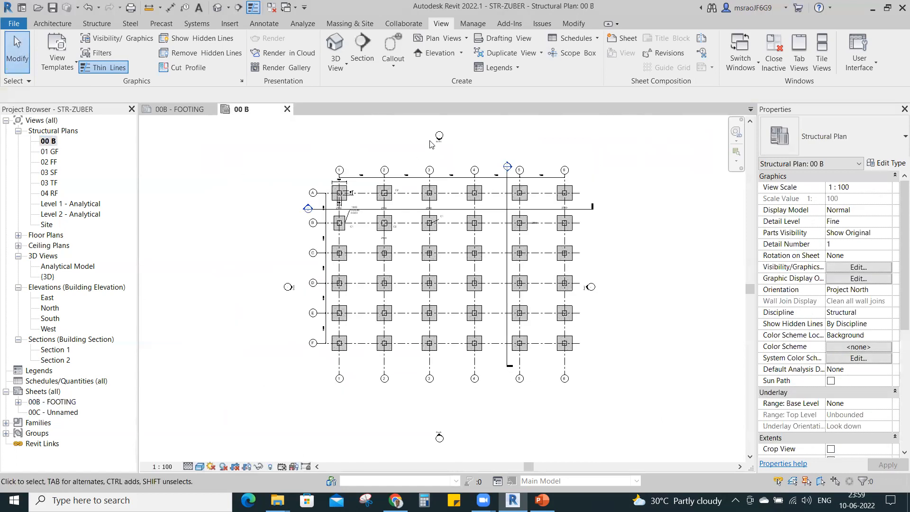
pyautogui.click(445, 136)
pyautogui.click(512, 145)
pyautogui.press('v')
pyautogui.press('g')
pyautogui.click(561, 63)
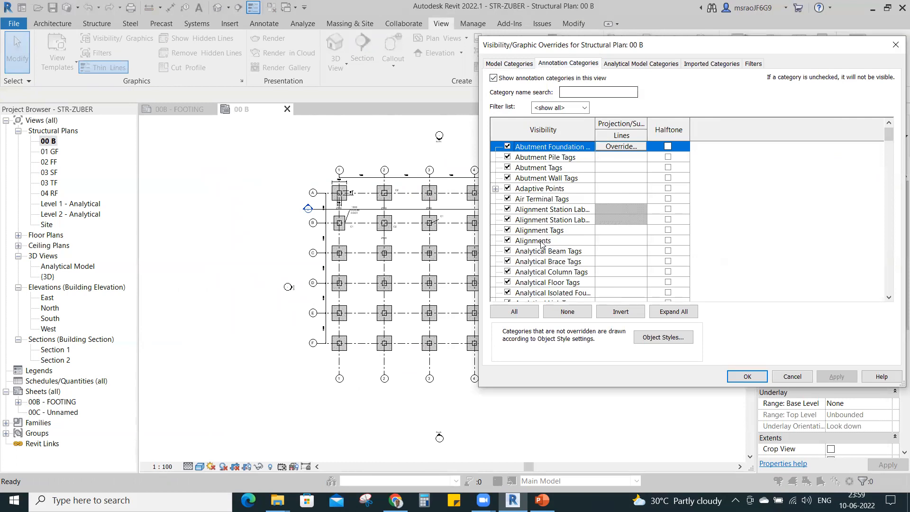
pyautogui.click(540, 240)
pyautogui.press('e')
pyautogui.scroll(-2, 583, 259)
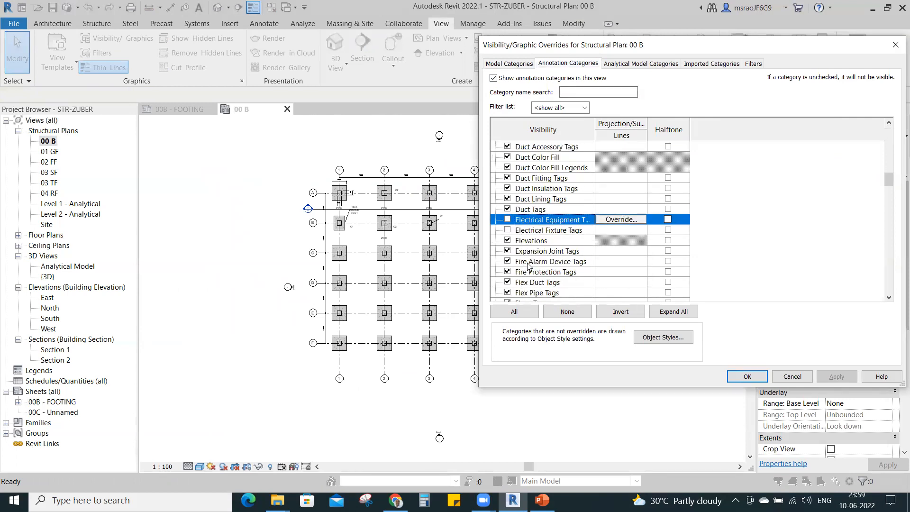
pyautogui.click(507, 240)
pyautogui.click(746, 376)
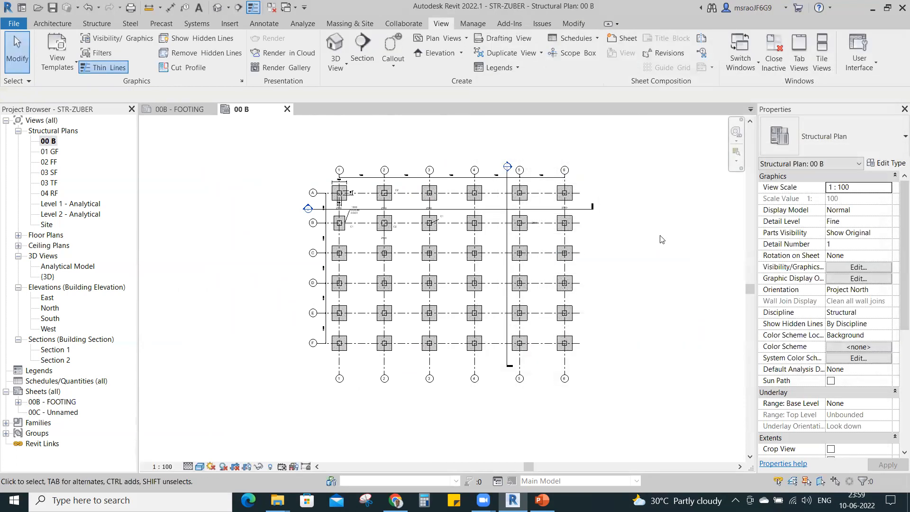
# - On the FOOTING sheet, shorten the plan's view title line so it ends just past the view name
pyautogui.scroll(2, 475, 222)
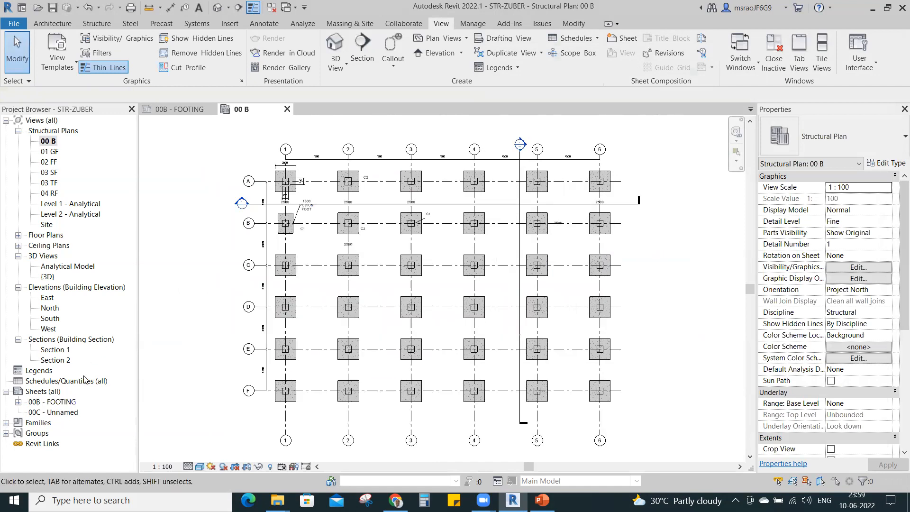
pyautogui.click(69, 402)
pyautogui.doubleClick(69, 402)
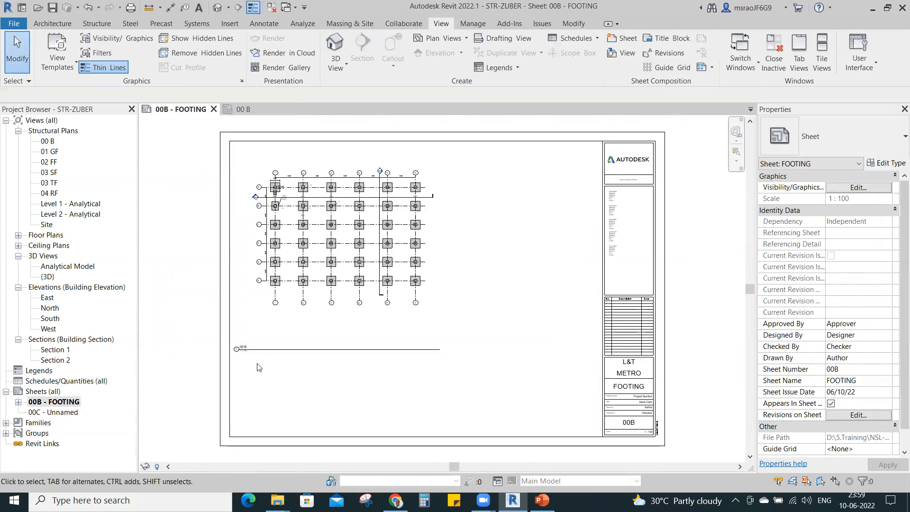
pyautogui.scroll(4, 258, 350)
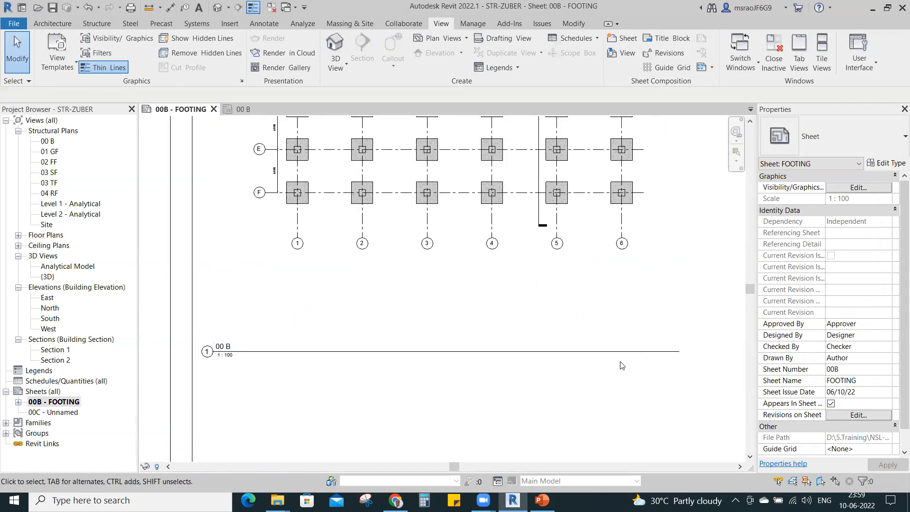
pyautogui.click(403, 351)
pyautogui.scroll(-6, 401, 349)
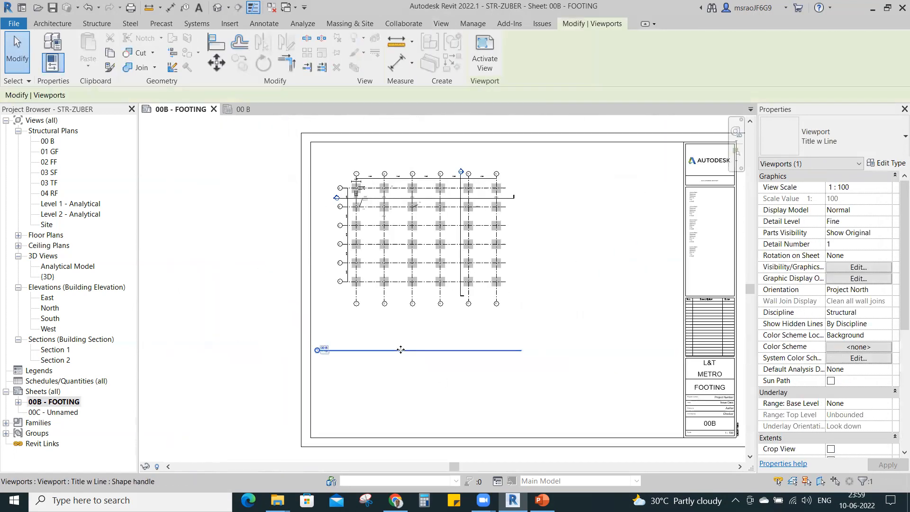
pyautogui.press('Escape')
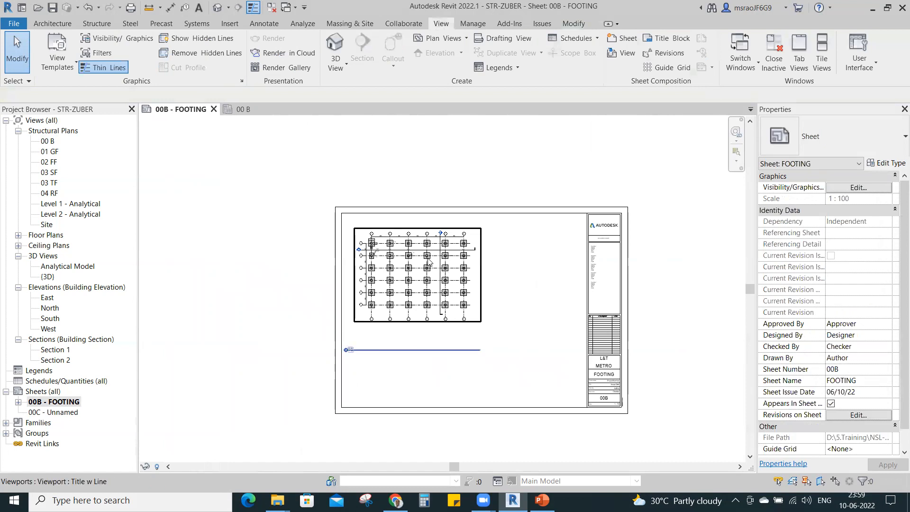
pyautogui.click(428, 262)
pyautogui.moveTo(479, 351); pyautogui.dragTo(358, 350)
pyautogui.click(379, 357)
# - Move the plan's view title up to sit directly beneath the lower-left grid bubbles
pyautogui.scroll(5, 379, 357)
pyautogui.moveTo(327, 373); pyautogui.dragTo(361, 312)
pyautogui.click(416, 336)
pyautogui.press('z')
pyautogui.press('f')
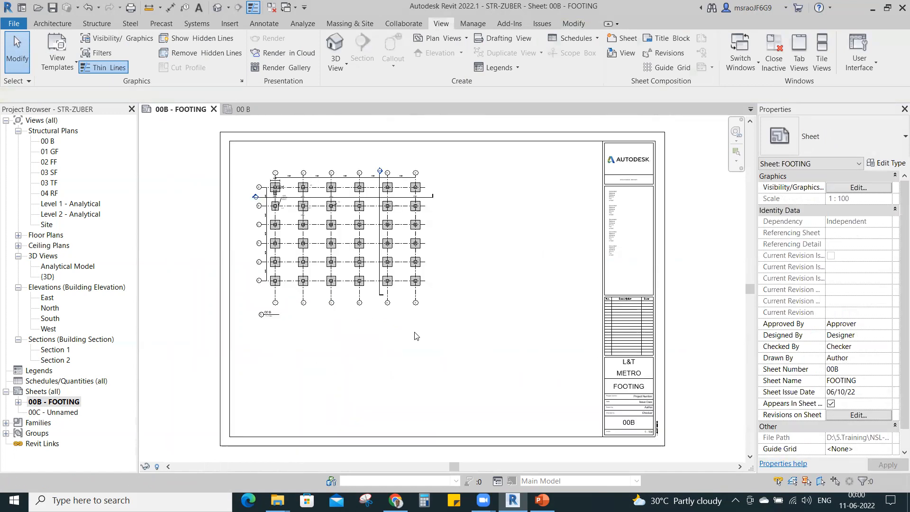
# - Open the 00 B structural plan and examine the head of the Section 1 marker between grids A and B
pyautogui.doubleClick(45, 141)
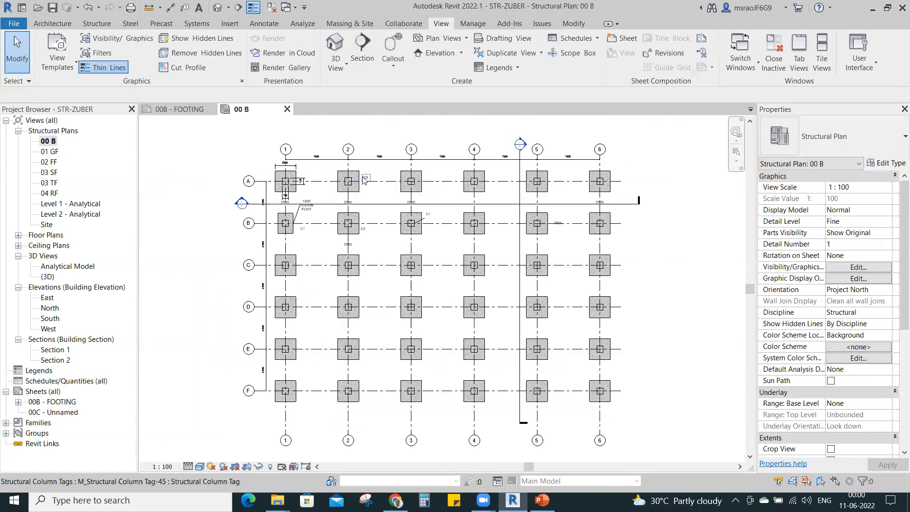
pyautogui.scroll(5, 235, 211)
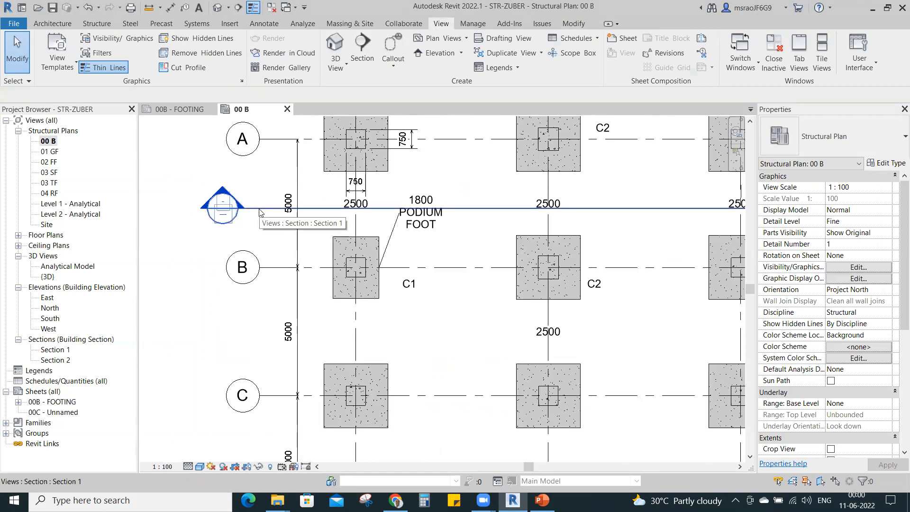
pyautogui.click(235, 212)
pyautogui.scroll(1, 220, 205)
pyautogui.scroll(1, 219, 205)
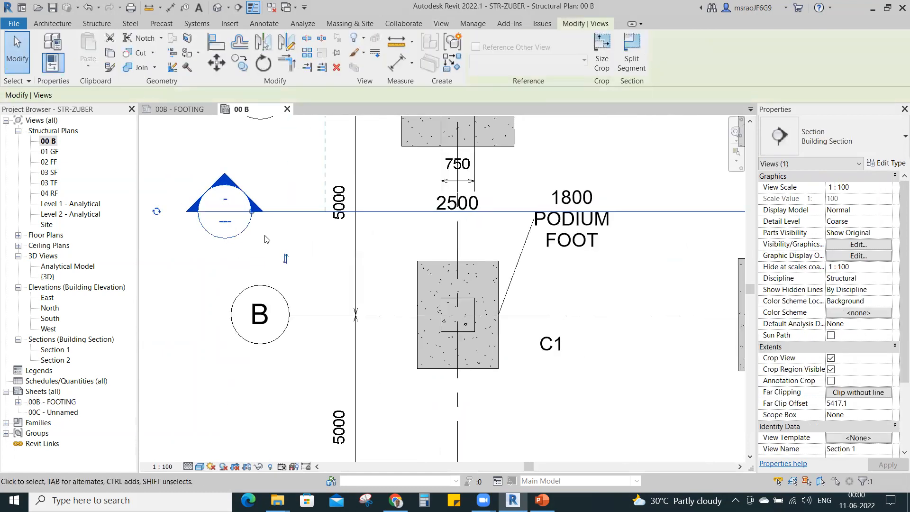
pyautogui.scroll(-4, 252, 221)
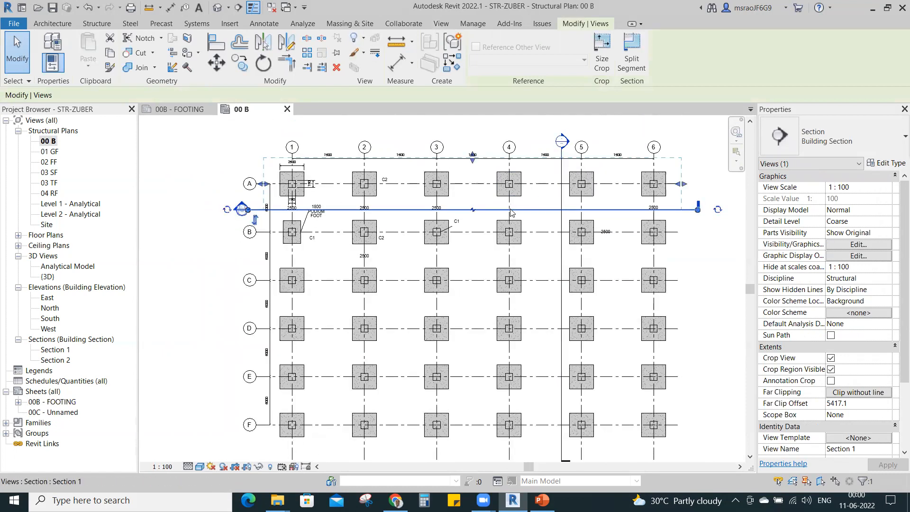
# - View Section 1 from its marker, return to the 00 B plan and close the inactive views
pyautogui.rightClick(510, 212)
pyautogui.click(536, 266)
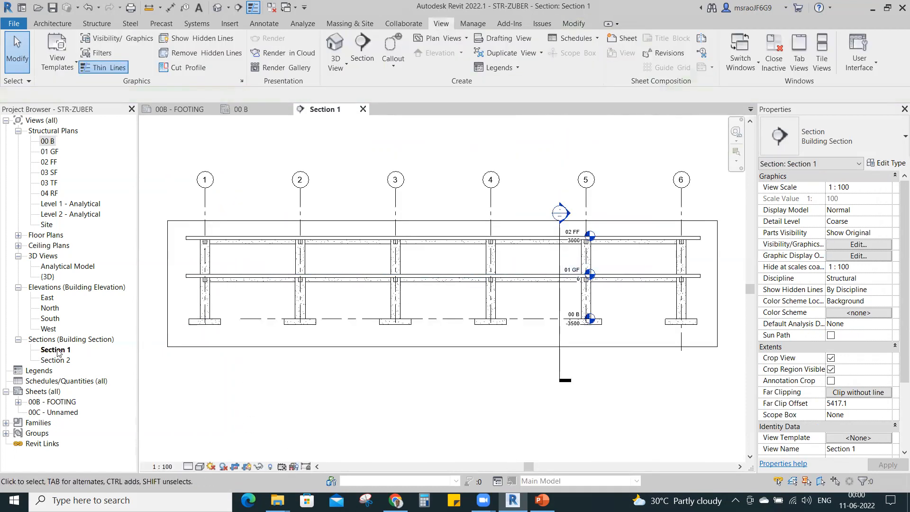
pyautogui.doubleClick(47, 140)
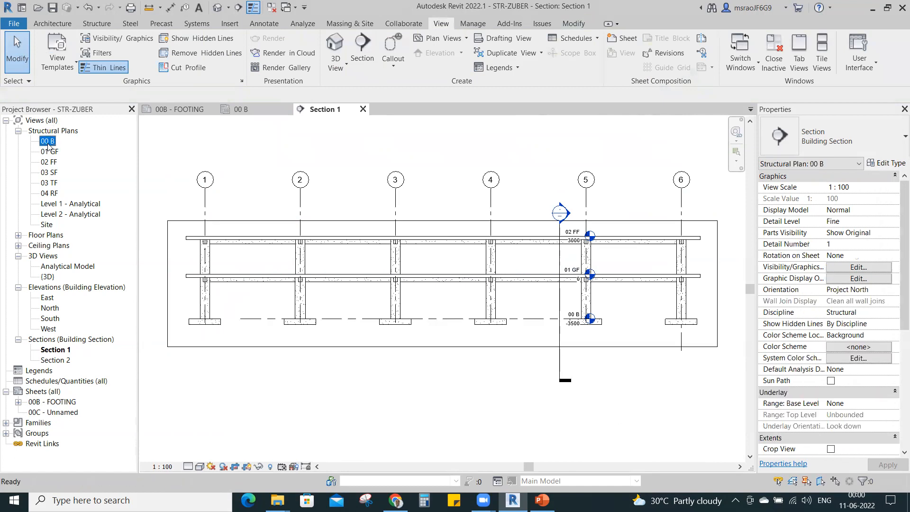
pyautogui.click(271, 7)
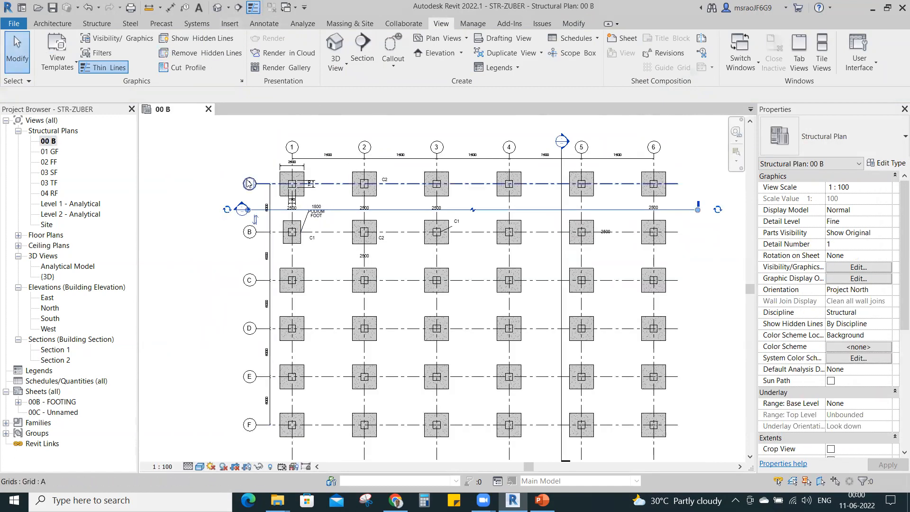
pyautogui.scroll(5, 244, 209)
pyautogui.scroll(-6, 251, 199)
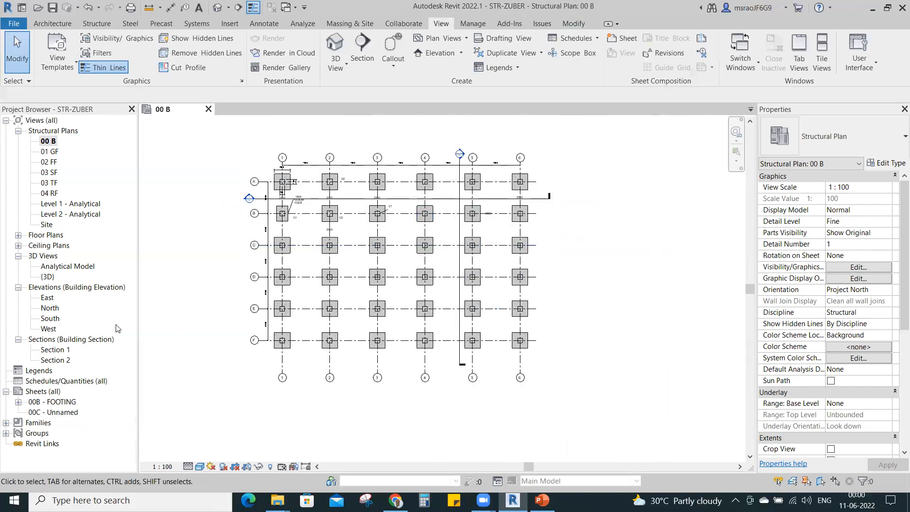
# - Place the Section 1 view on the FOOTING sheet directly below the footing plan, in line with its grids
pyautogui.doubleClick(61, 402)
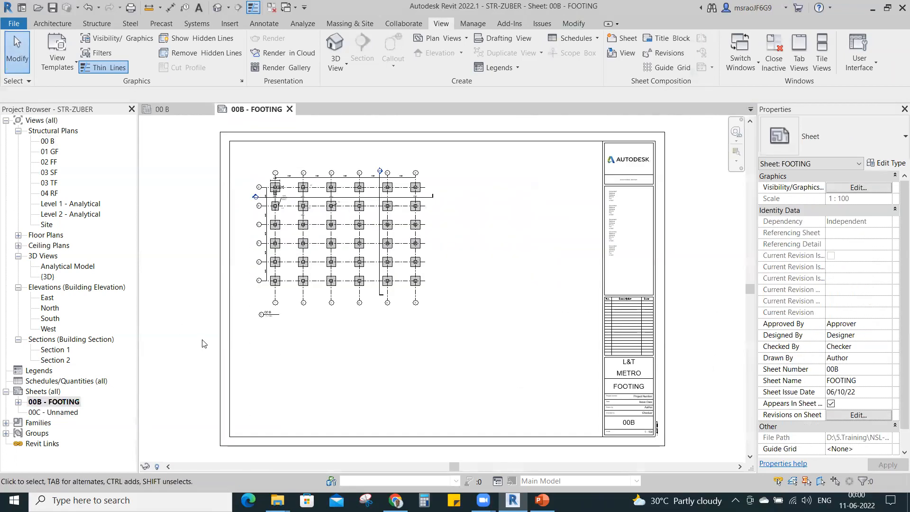
pyautogui.click(61, 350)
pyautogui.moveTo(394, 370); pyautogui.dragTo(378, 365)
pyautogui.click(344, 374)
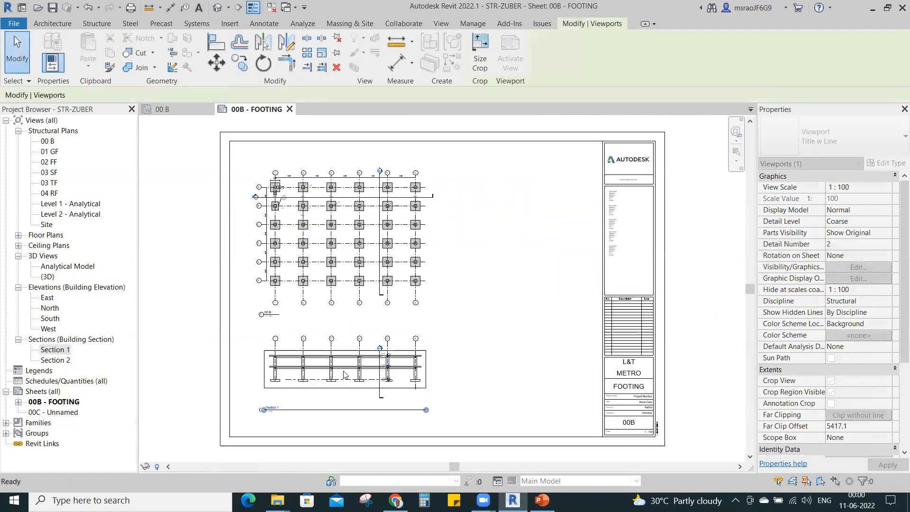
# - Place the Section 2 view on the FOOTING sheet to the right of Section 1
pyautogui.click(57, 360)
pyautogui.moveTo(68, 371); pyautogui.dragTo(493, 358)
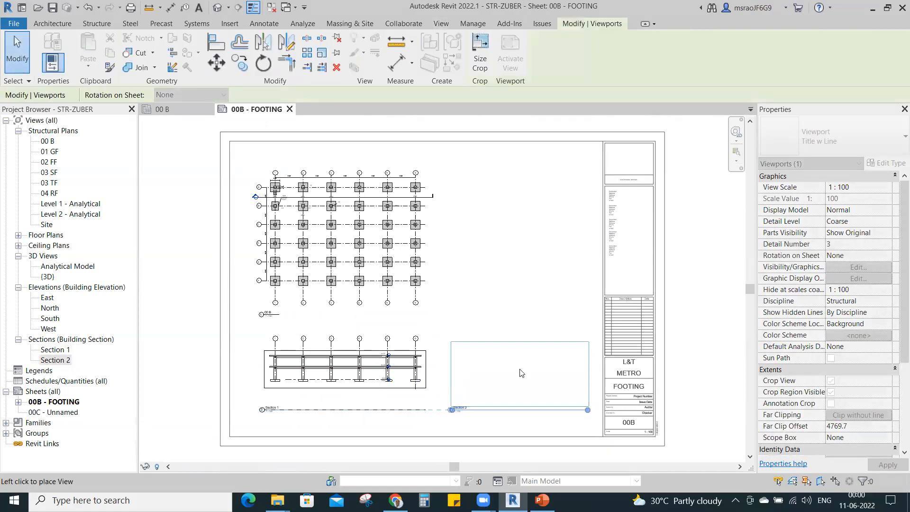
pyautogui.click(521, 372)
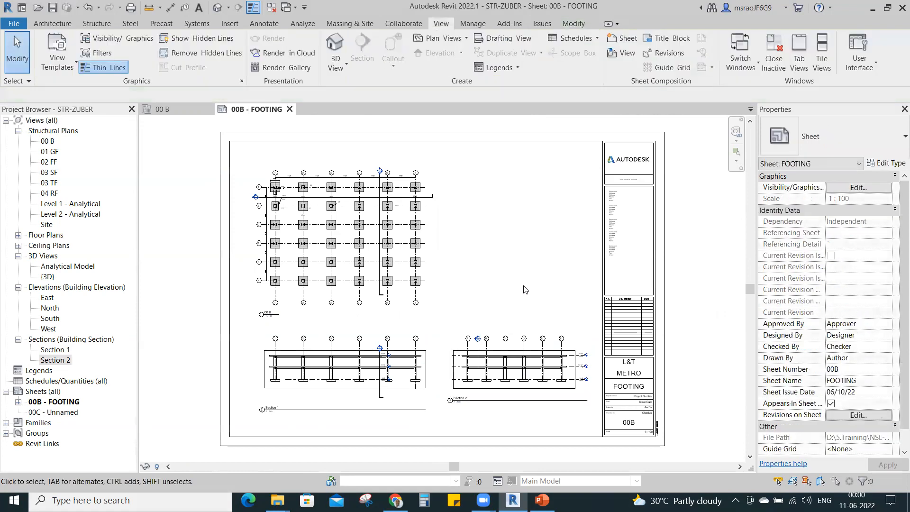
# - Examine the detail and sheet numbers in the section markers on the FOOTING sheet and in the 00 B plan
pyautogui.scroll(5, 505, 341)
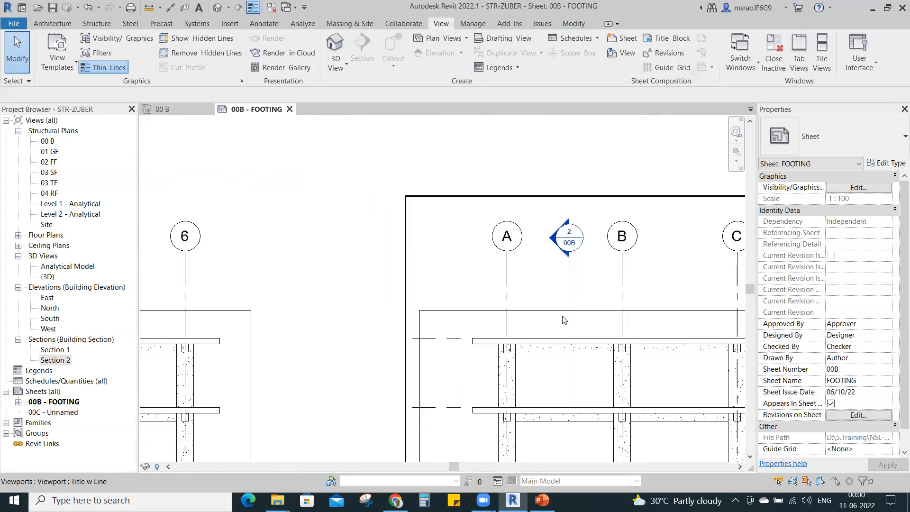
pyautogui.scroll(-4, 569, 317)
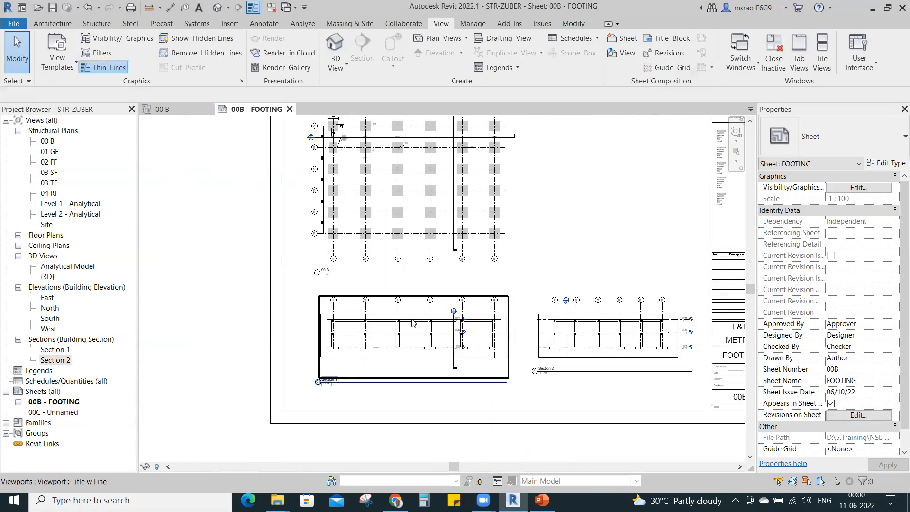
pyautogui.doubleClick(47, 141)
pyautogui.scroll(5, 230, 226)
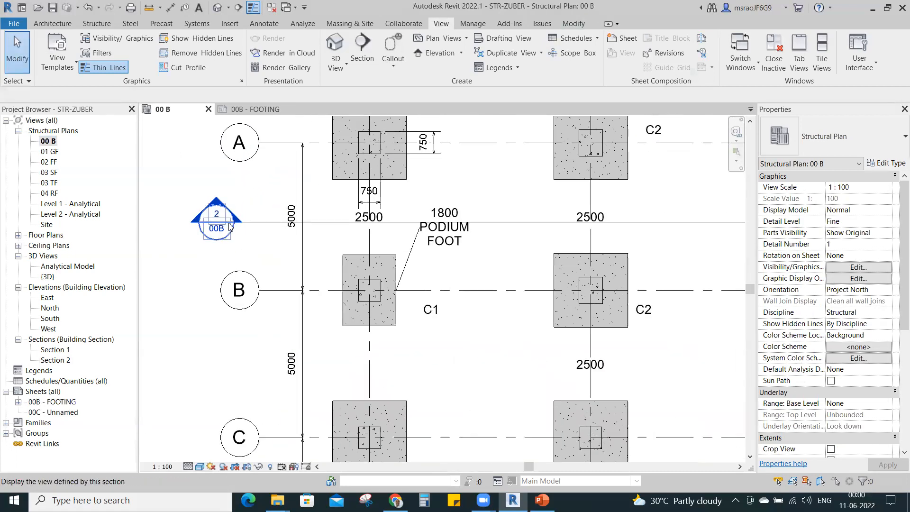
pyautogui.scroll(-3, 287, 264)
pyautogui.moveTo(565, 231); pyautogui.dragTo(638, 258, button='middle')
pyautogui.scroll(6, 335, 273)
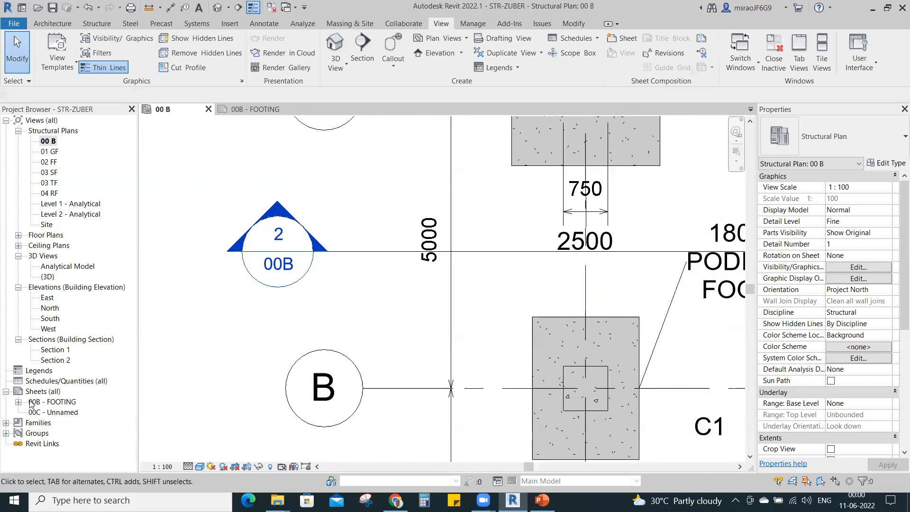
# - Check the detail number in Section 1's view title on the FOOTING sheet against its plan marker
pyautogui.doubleClick(56, 402)
pyautogui.scroll(5, 335, 394)
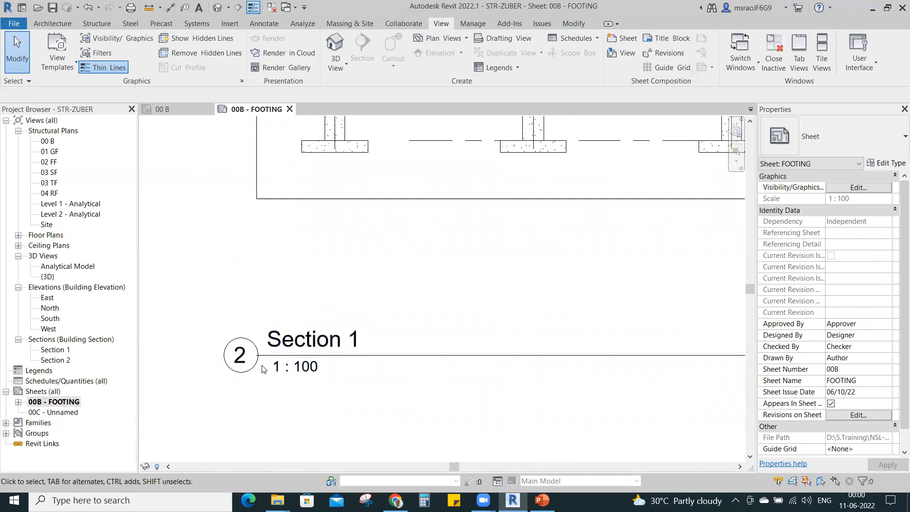
pyautogui.scroll(-5, 263, 369)
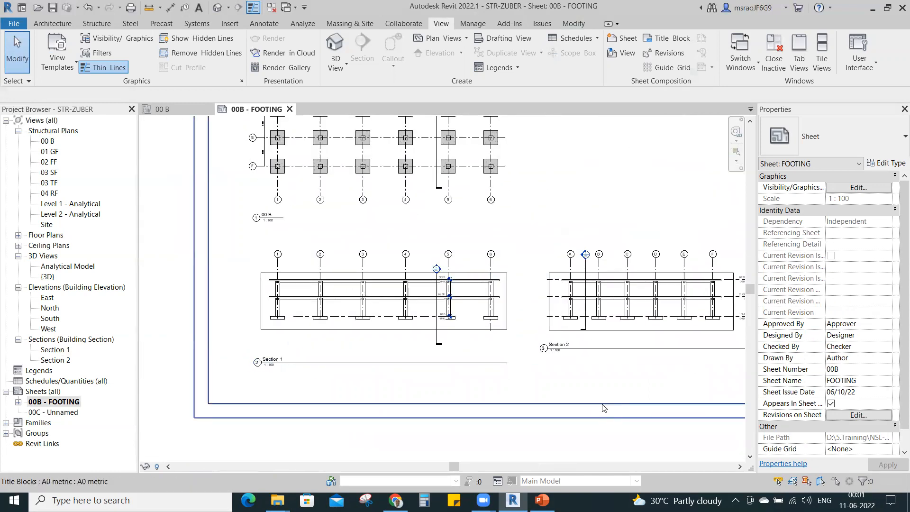
# - Create a new building component schedule for the Structural Foundations category in the New Construction phase
pyautogui.scroll(-3, 540, 369)
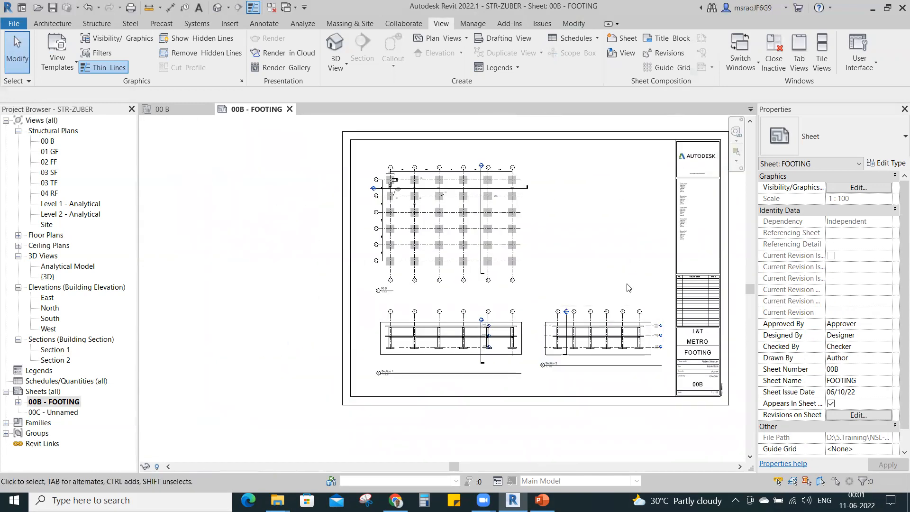
pyautogui.moveTo(597, 309); pyautogui.dragTo(534, 345, button='middle')
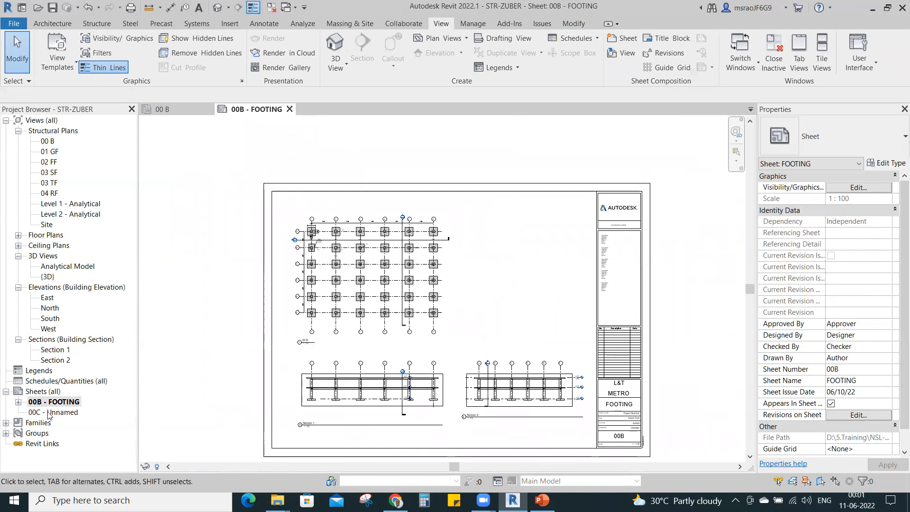
pyautogui.rightClick(67, 380)
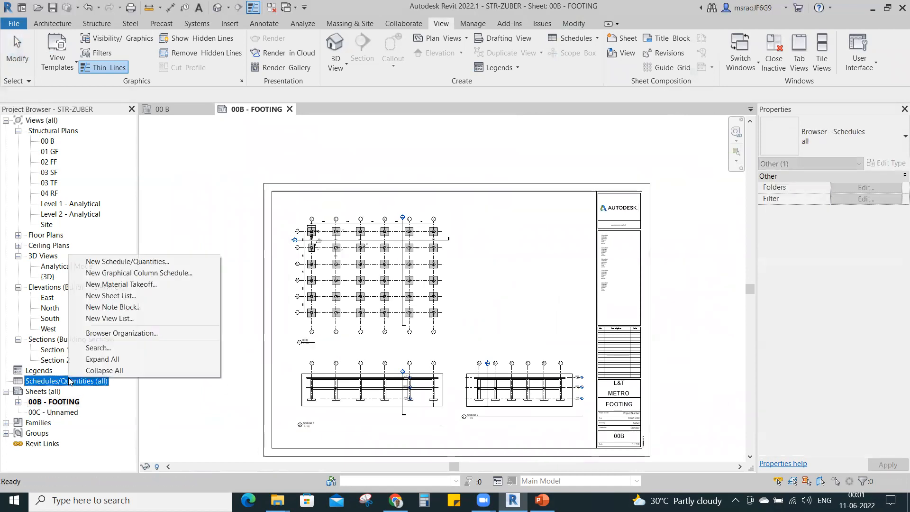
pyautogui.click(117, 262)
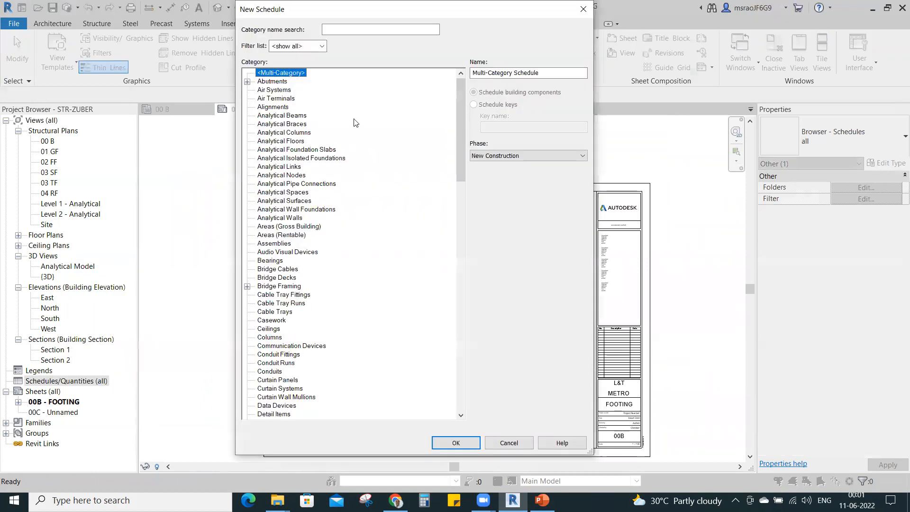
pyautogui.click(279, 133)
pyautogui.press('f')
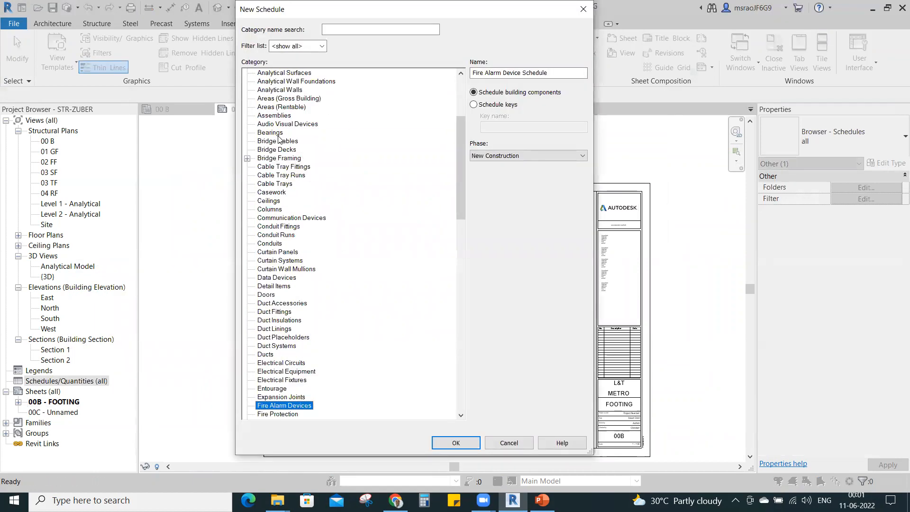
pyautogui.scroll(-3, 293, 312)
pyautogui.scroll(-12, 293, 311)
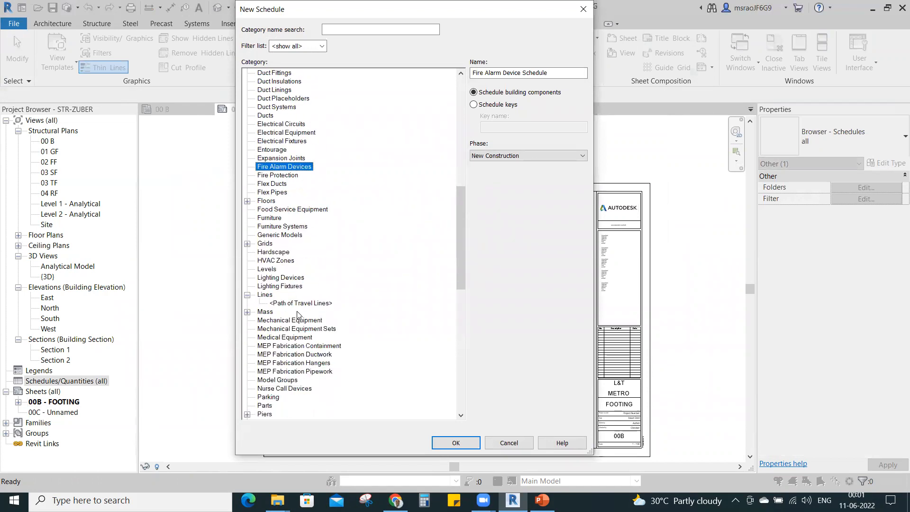
pyautogui.scroll(-7, 344, 347)
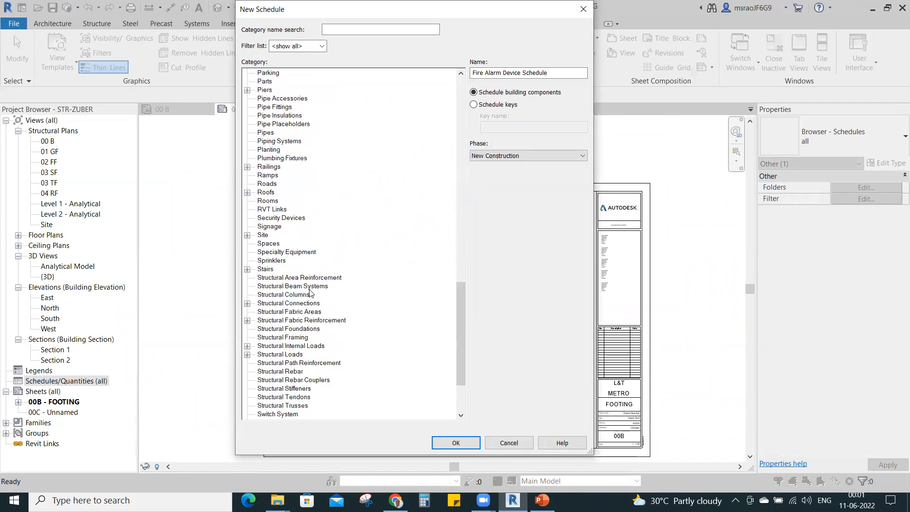
pyautogui.scroll(-2, 313, 299)
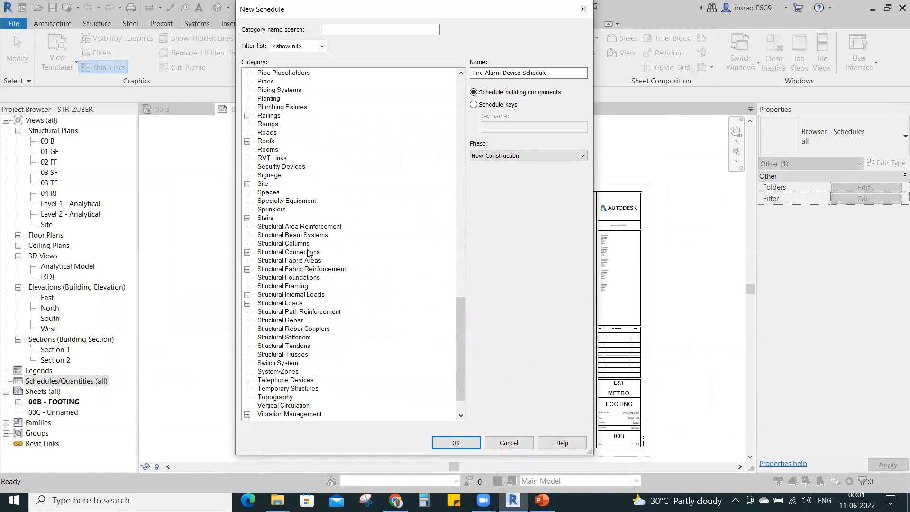
pyautogui.click(305, 278)
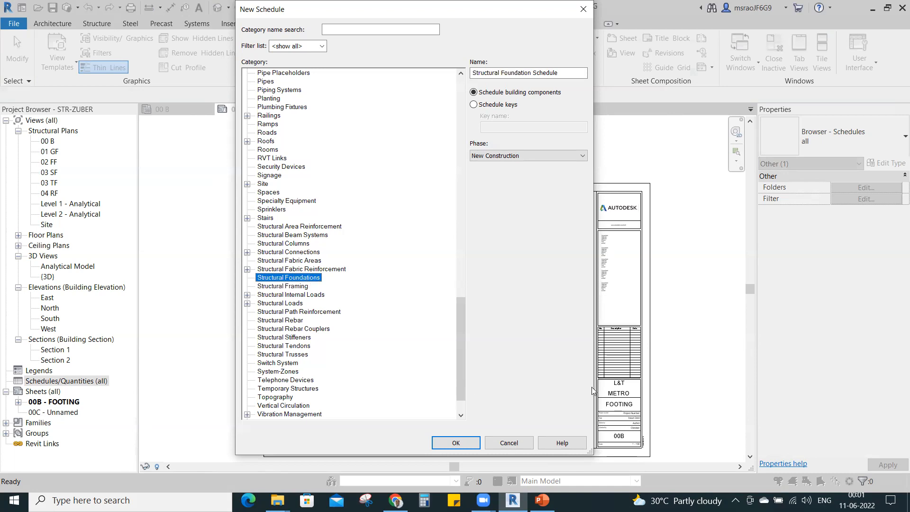
pyautogui.click(455, 443)
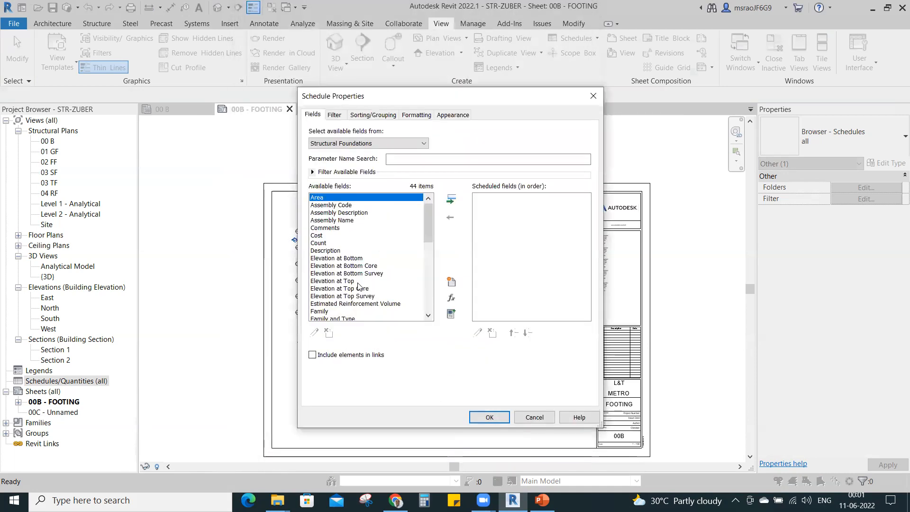
# - Add the Count, Type, Width and Volume fields, in that order, to the foundation schedule and generate it
pyautogui.click(321, 243)
pyautogui.click(451, 200)
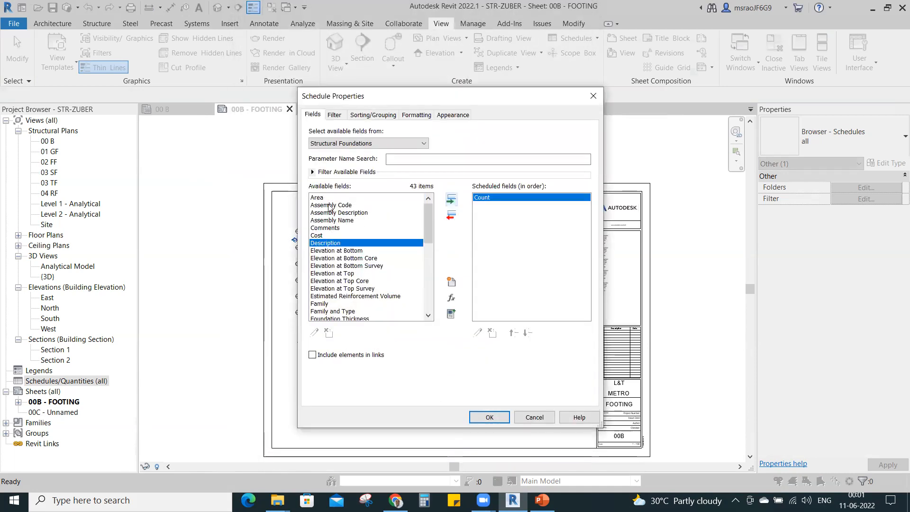
pyautogui.click(323, 198)
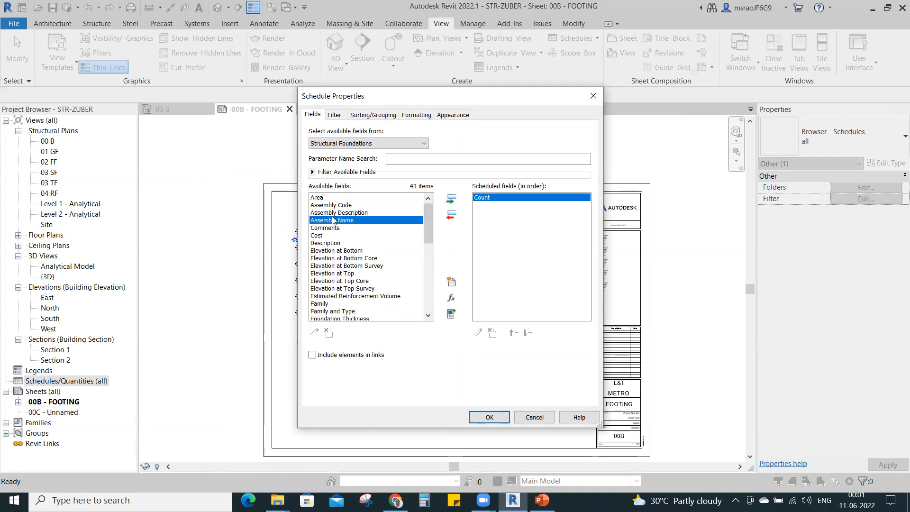
pyautogui.scroll(-7, 332, 216)
pyautogui.click(332, 295)
pyautogui.scroll(-2, 331, 287)
pyautogui.click(325, 257)
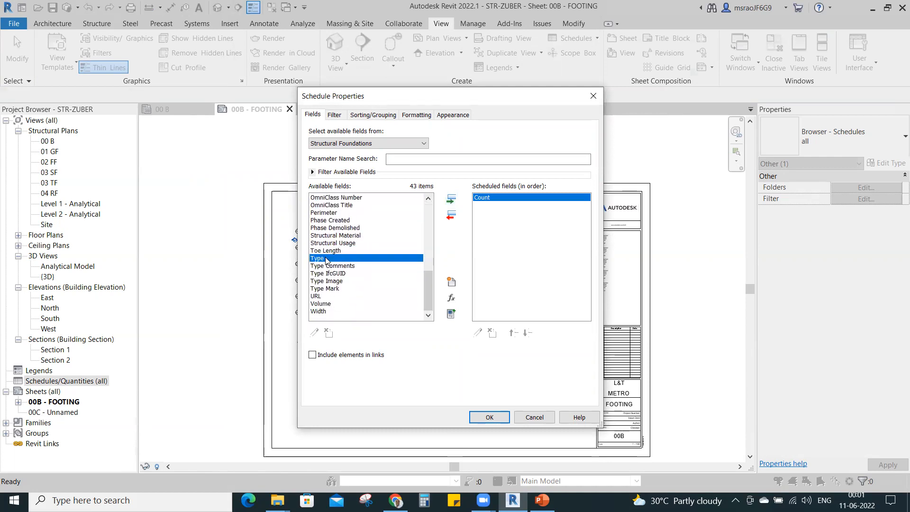
pyautogui.click(451, 199)
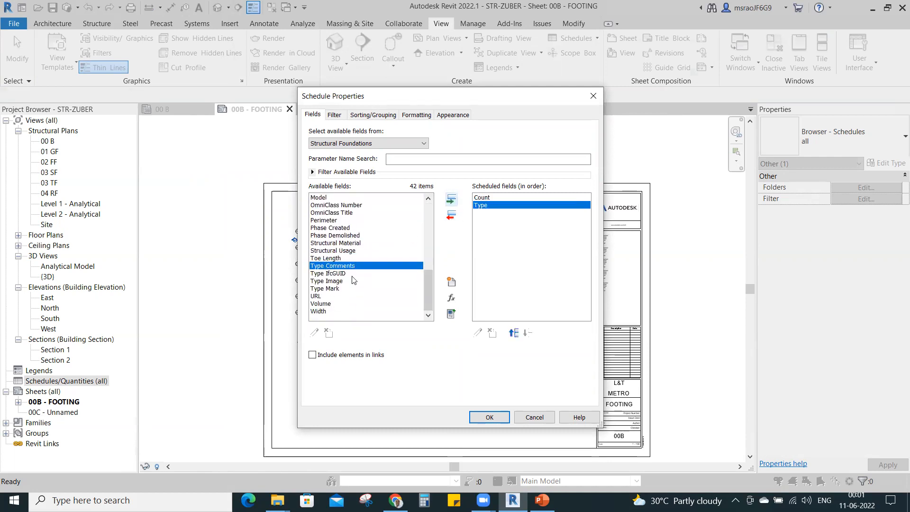
pyautogui.click(323, 311)
pyautogui.click(451, 199)
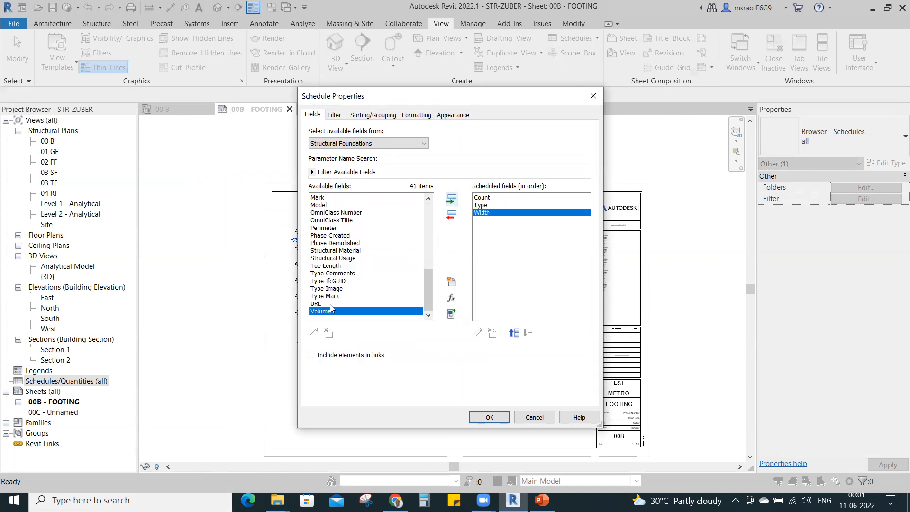
pyautogui.click(451, 200)
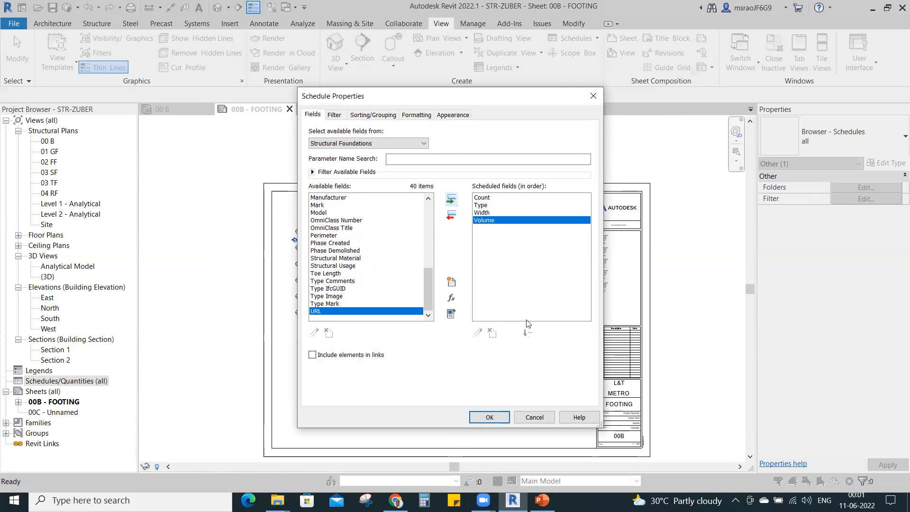
pyautogui.click(489, 416)
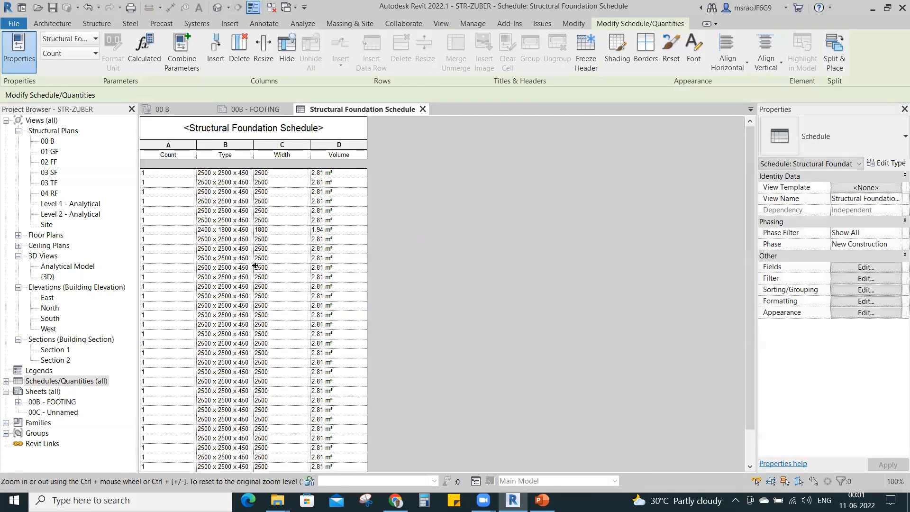
# - Widen the schedule's Type column, then sort by Type ascending with grand totals and without itemizing every instance
pyautogui.moveTo(253, 151); pyautogui.dragTo(318, 151)
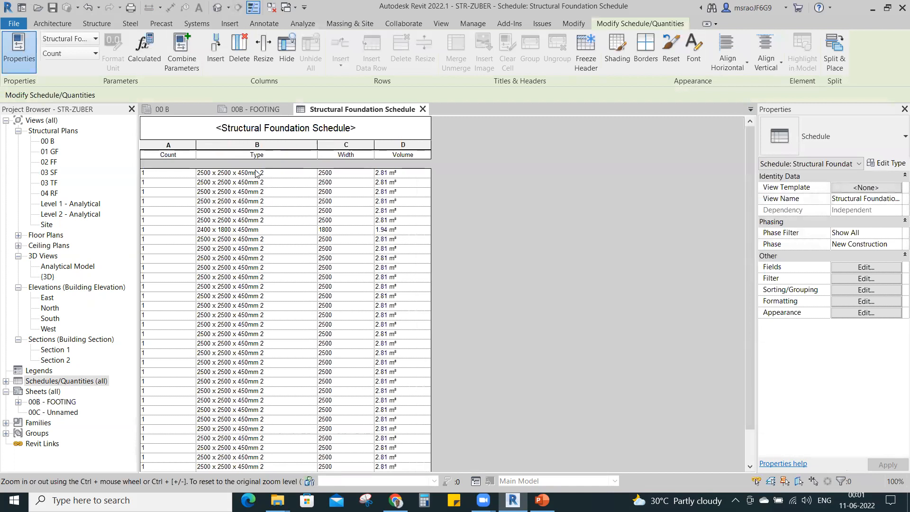
pyautogui.click(855, 269)
pyautogui.click(373, 114)
pyautogui.click(397, 133)
pyautogui.click(379, 148)
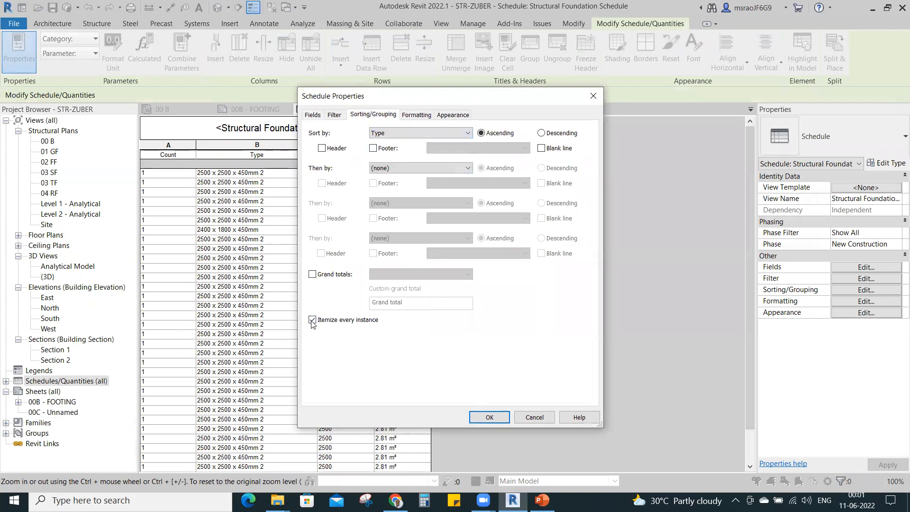
pyautogui.click(312, 274)
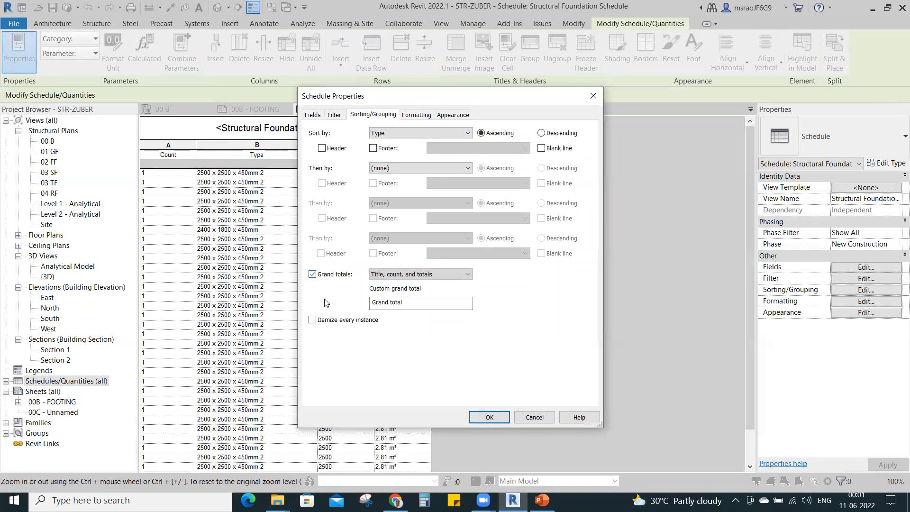
pyautogui.click(488, 417)
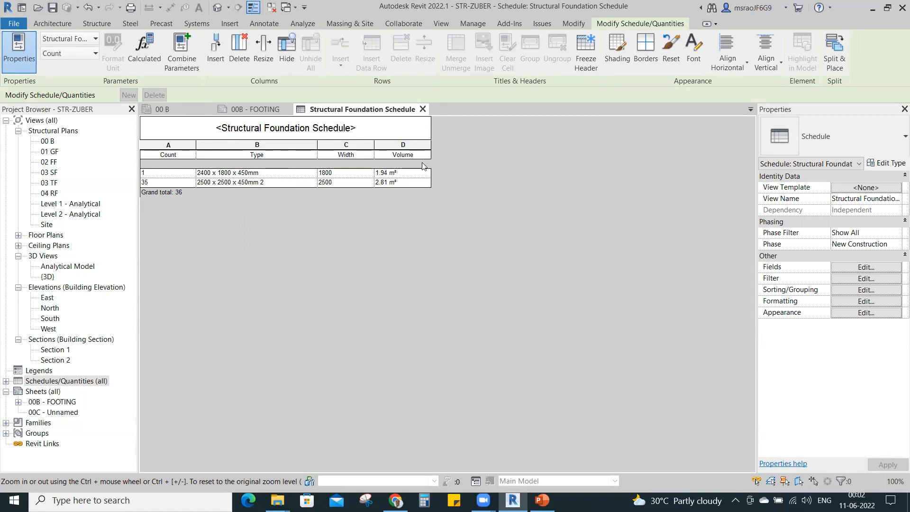
# - Place the Structural Foundation Schedule on the 00B - FOOTING sheet, in the upper corner beside the title block
pyautogui.doubleClick(49, 402)
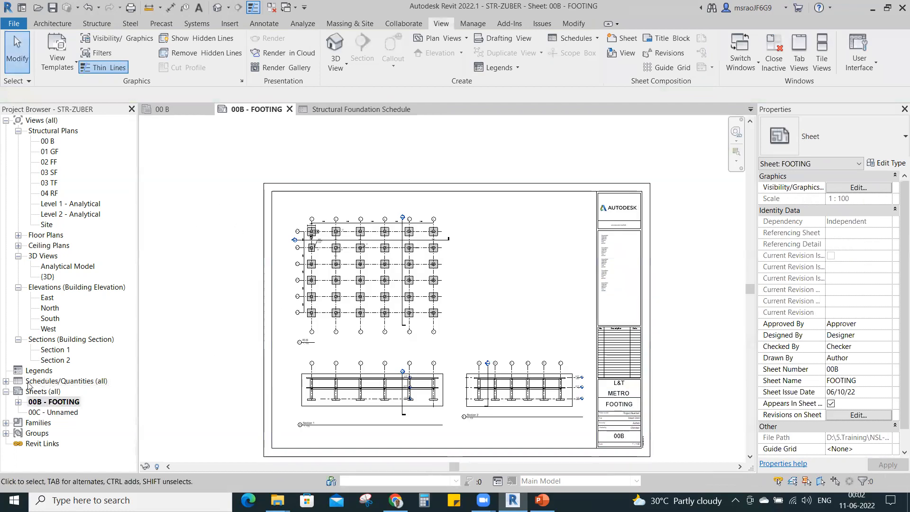
pyautogui.click(5, 380)
pyautogui.click(64, 392)
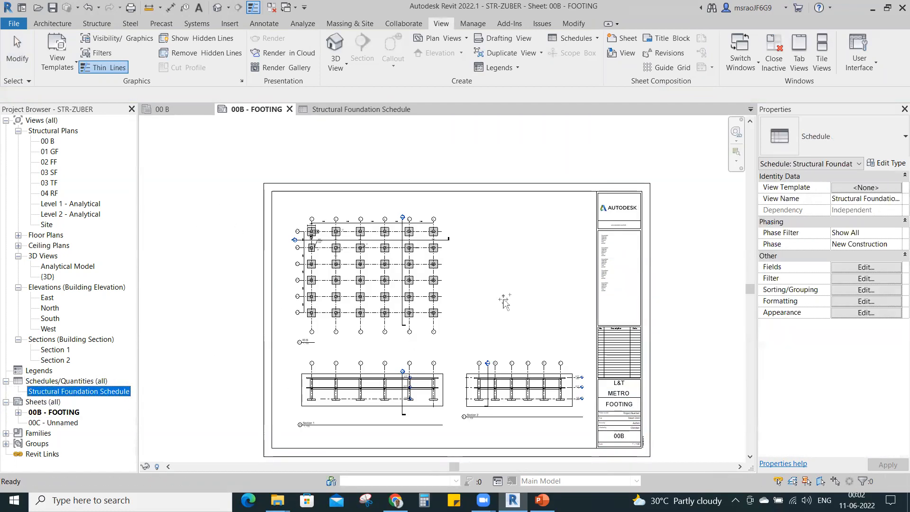
pyautogui.moveTo(503, 301); pyautogui.dragTo(502, 303)
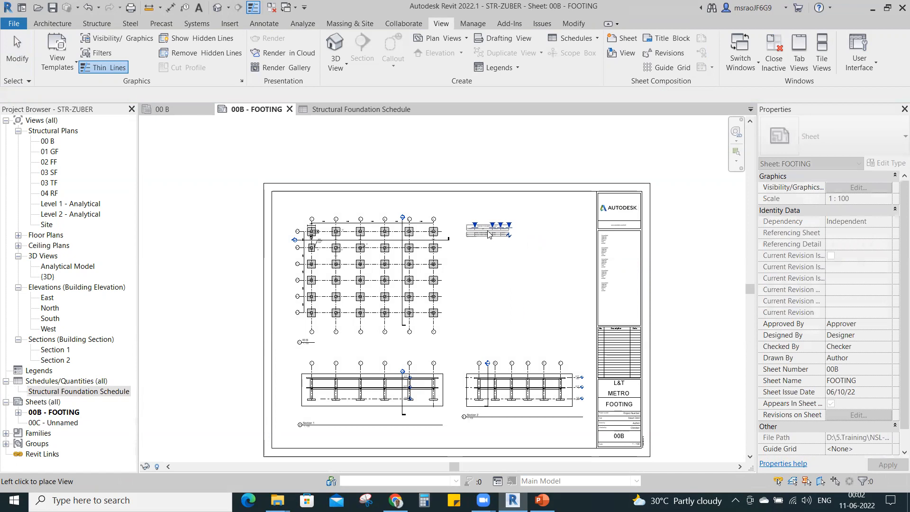
pyautogui.click(573, 217)
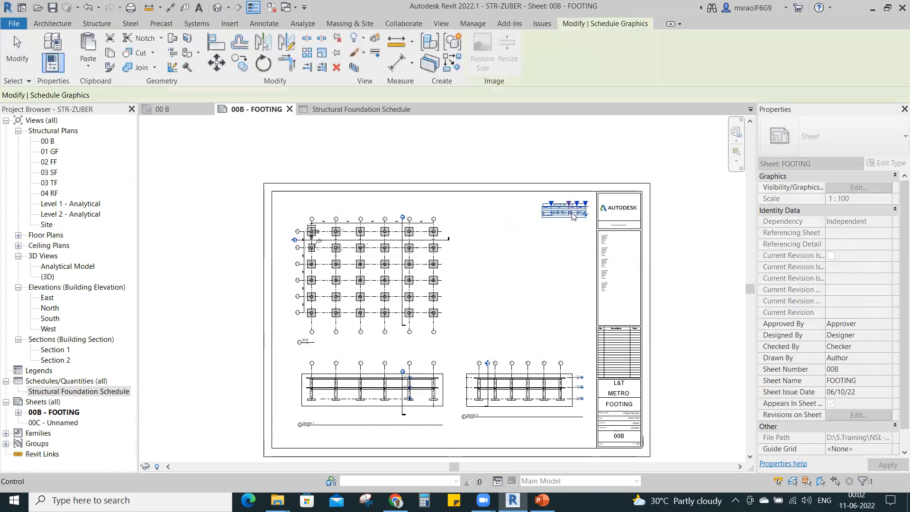
pyautogui.press('Escape')
# - Try to narrow the Count column of the foundation schedule placed on the sheet
pyautogui.scroll(6, 571, 218)
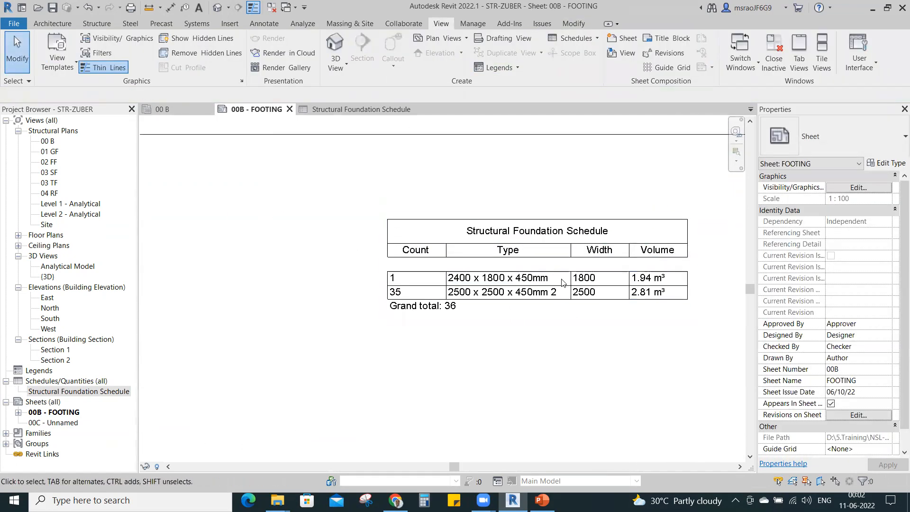
pyautogui.click(454, 249)
pyautogui.moveTo(447, 241); pyautogui.dragTo(373, 240)
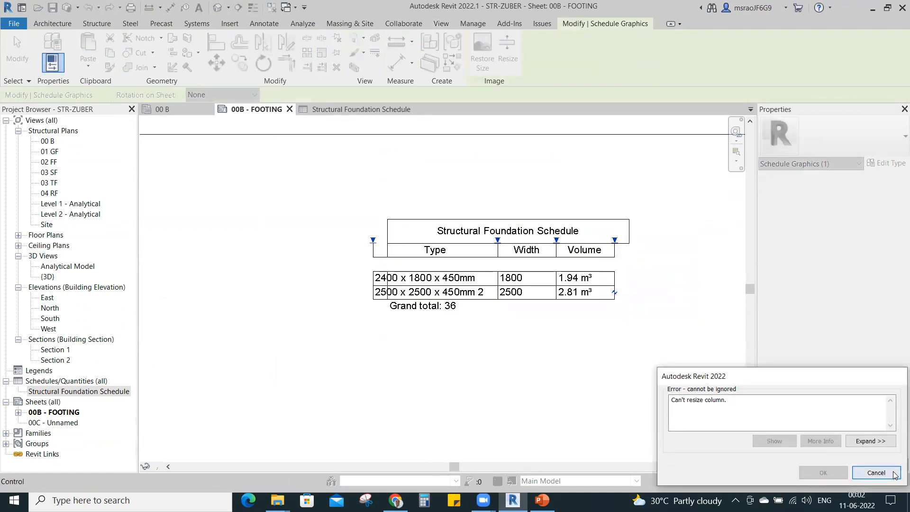
pyautogui.click(877, 473)
# - Move the placed schedule away from the title block and widen its Type, Width and Volume columns
pyautogui.scroll(-1, 424, 337)
pyautogui.click(430, 291)
pyautogui.moveTo(408, 282); pyautogui.dragTo(306, 283)
pyautogui.moveTo(451, 286); pyautogui.dragTo(483, 286)
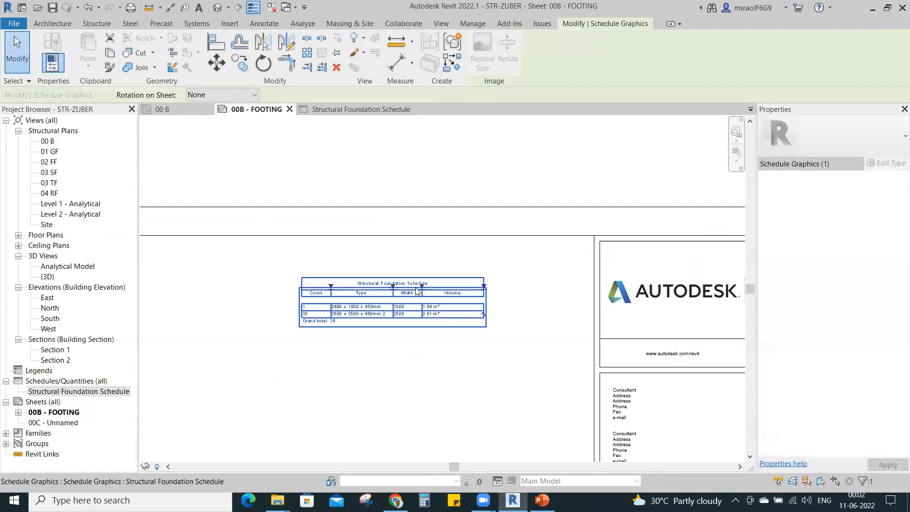
pyautogui.moveTo(426, 284)
pyautogui.mouseDown()
pyautogui.moveTo(438, 285)
pyautogui.moveTo(411, 286)
pyautogui.mouseUp()
pyautogui.click(404, 369)
pyautogui.scroll(2, 405, 365)
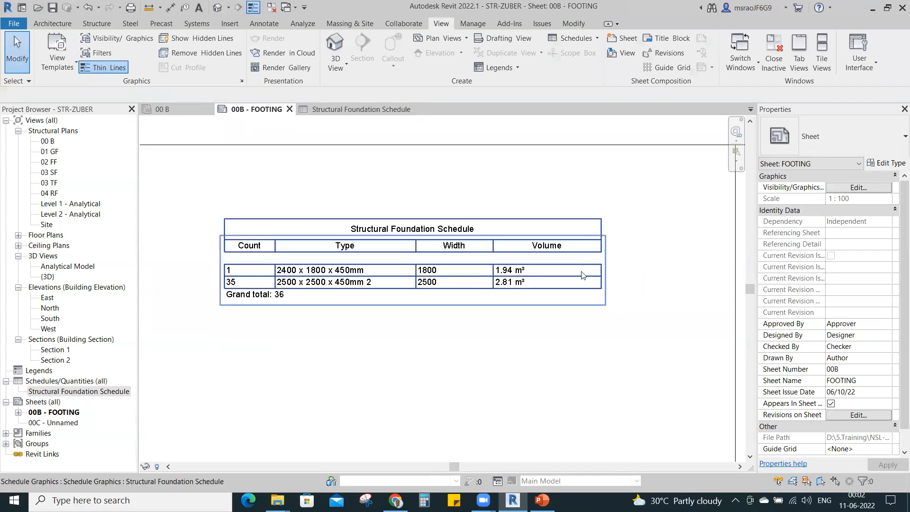
# - Remove the blank row before data from the foundation schedule's appearance and return to the full FOOTING sheet
pyautogui.doubleClick(34, 391)
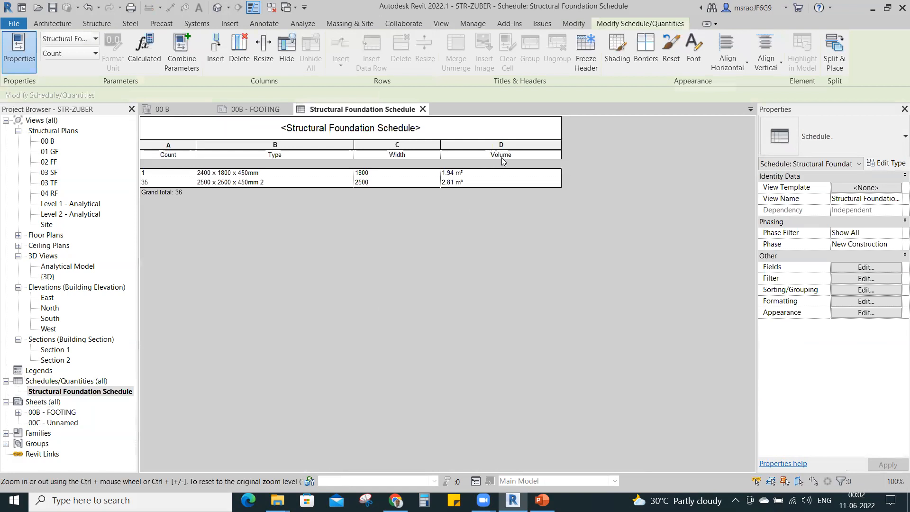
pyautogui.click(856, 303)
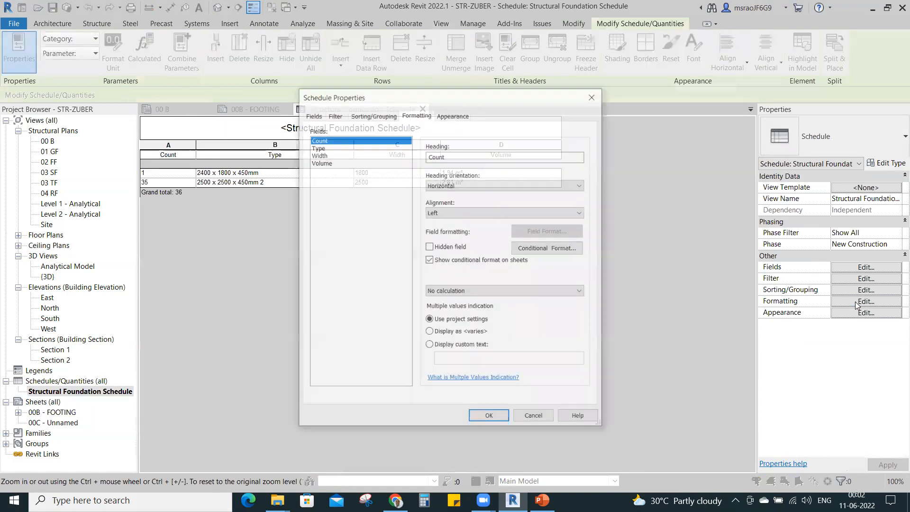
pyautogui.click(453, 114)
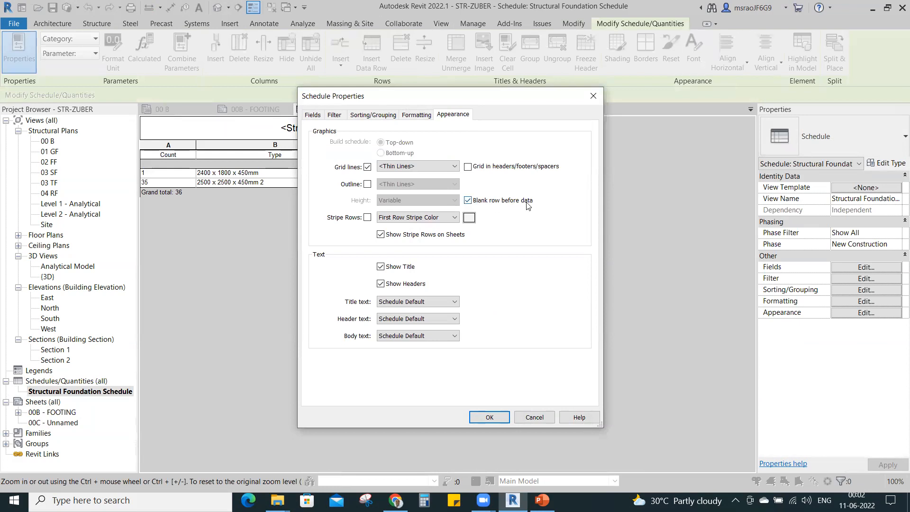
pyautogui.click(486, 416)
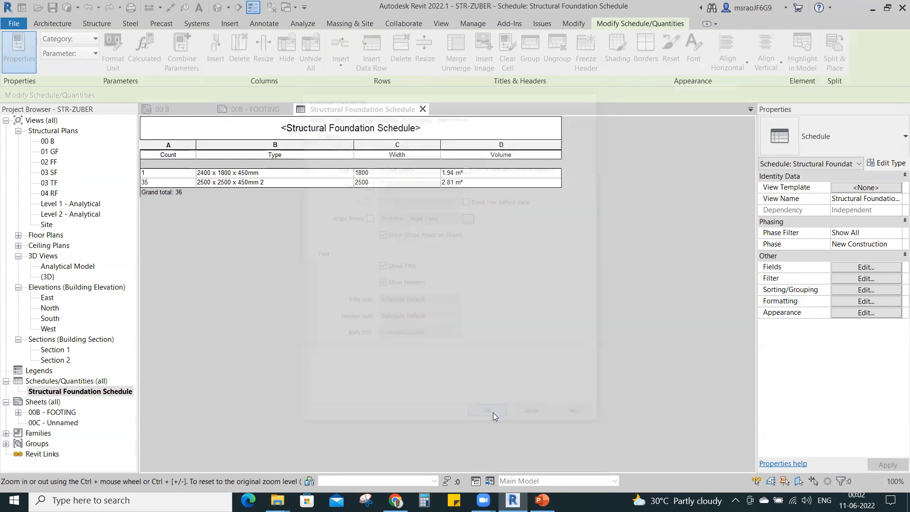
pyautogui.doubleClick(55, 412)
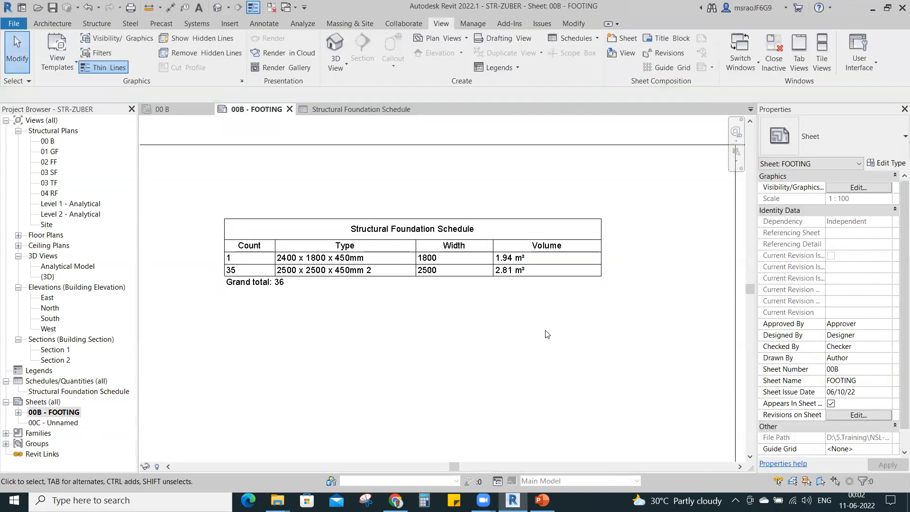
pyautogui.press('z')
pyautogui.press('e')
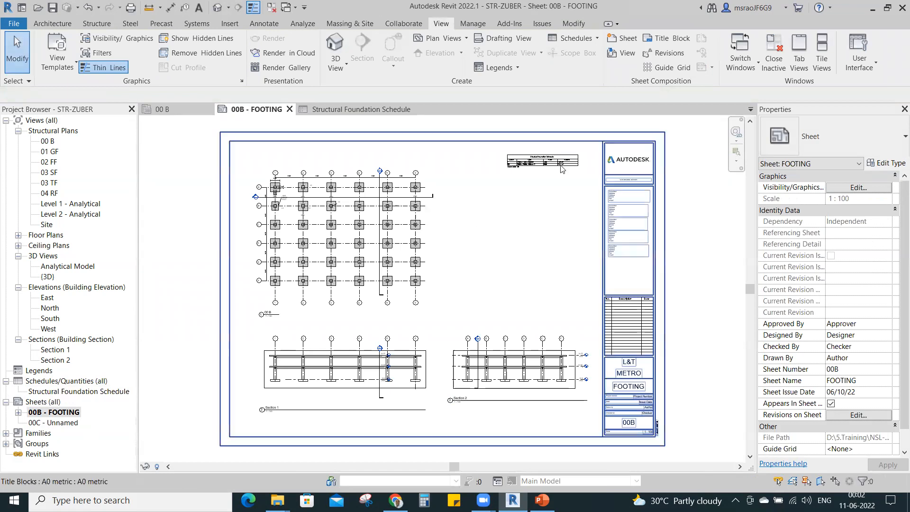
# - Open the A0 metric title block's family for editing and delete the Autodesk logo image from it
pyautogui.click(542, 160)
pyautogui.click(696, 258)
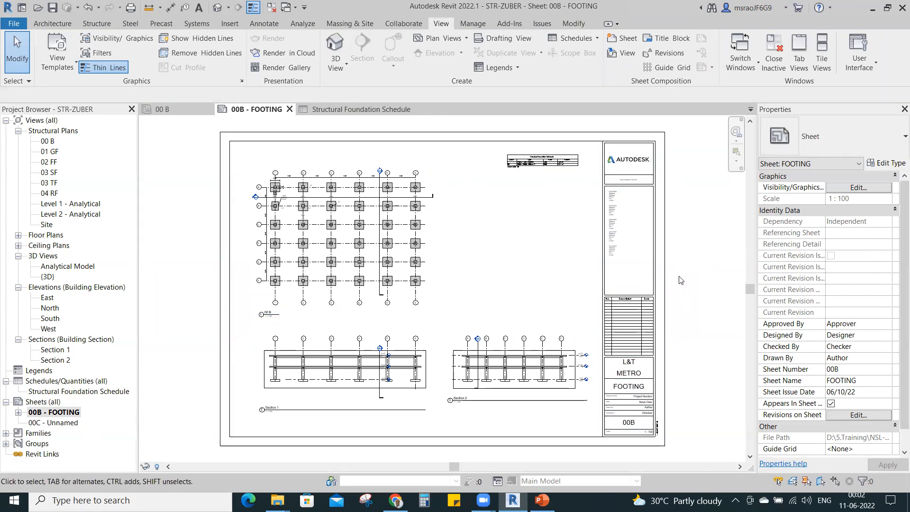
pyautogui.scroll(8, 630, 284)
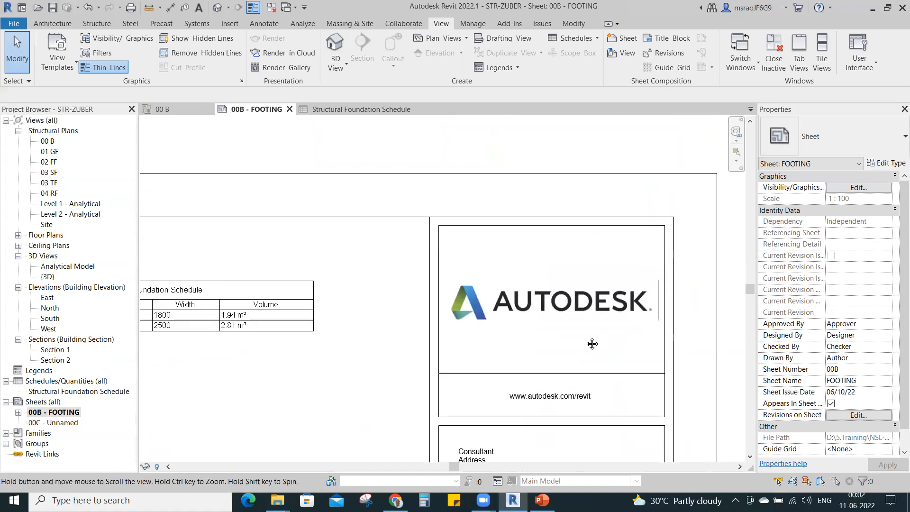
pyautogui.click(587, 313)
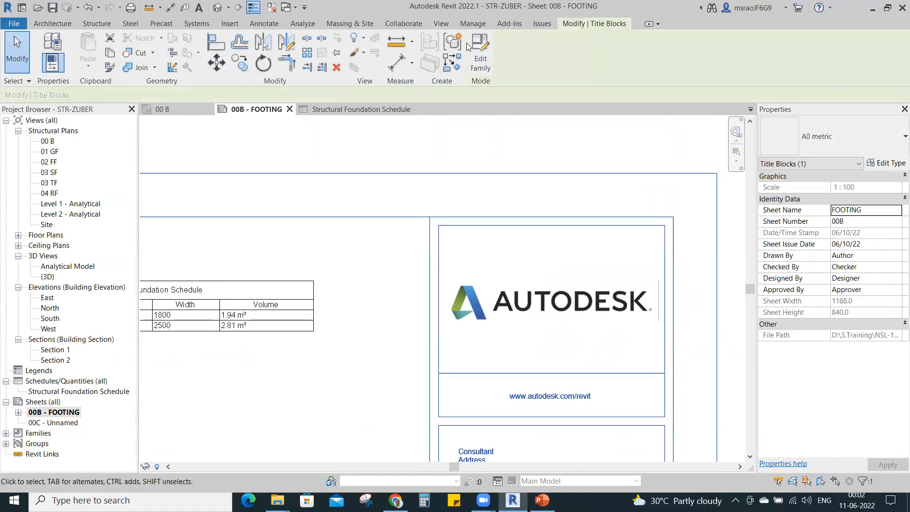
pyautogui.click(481, 56)
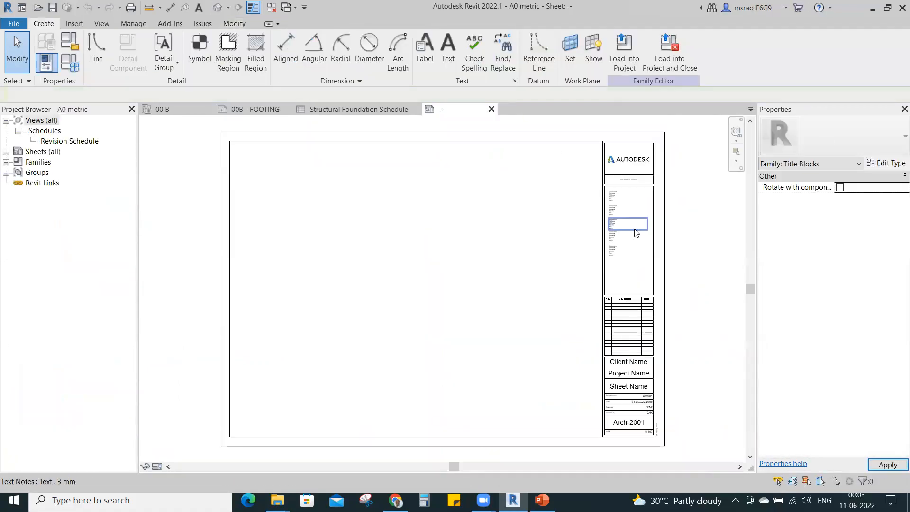
pyautogui.scroll(2, 643, 180)
pyautogui.click(644, 180)
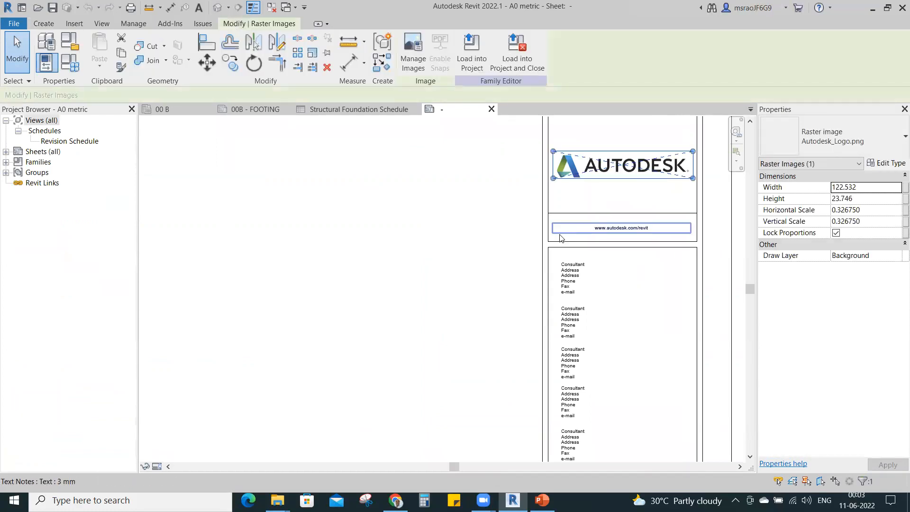
pyautogui.press('Delete')
# - Trim the title block's vertical dividing line to a corner with the horizontal line above the revision table
pyautogui.scroll(-4, 531, 364)
pyautogui.scroll(4, 531, 364)
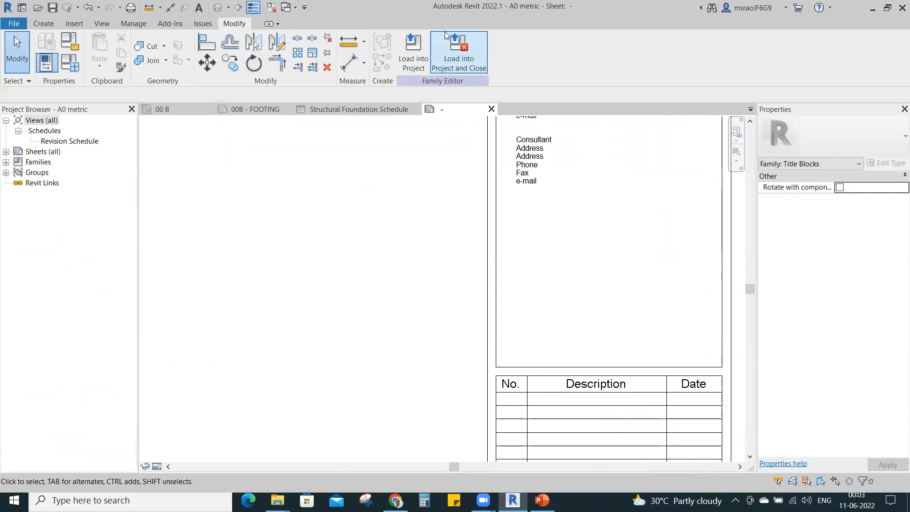
pyautogui.click(278, 62)
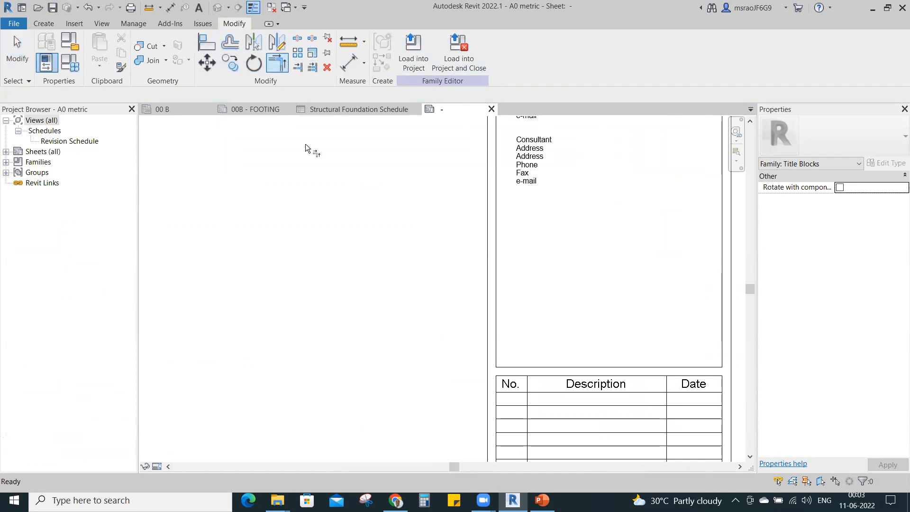
pyautogui.click(532, 371)
pyautogui.click(487, 397)
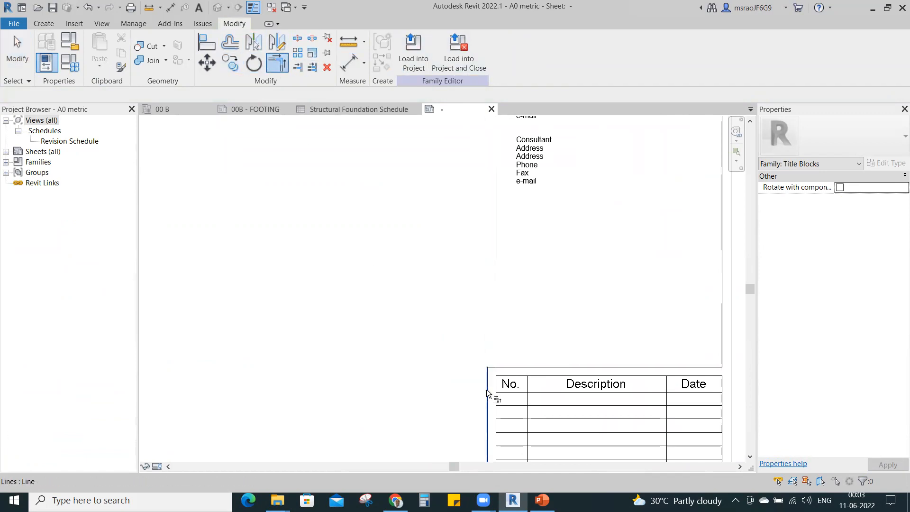
pyautogui.click(722, 384)
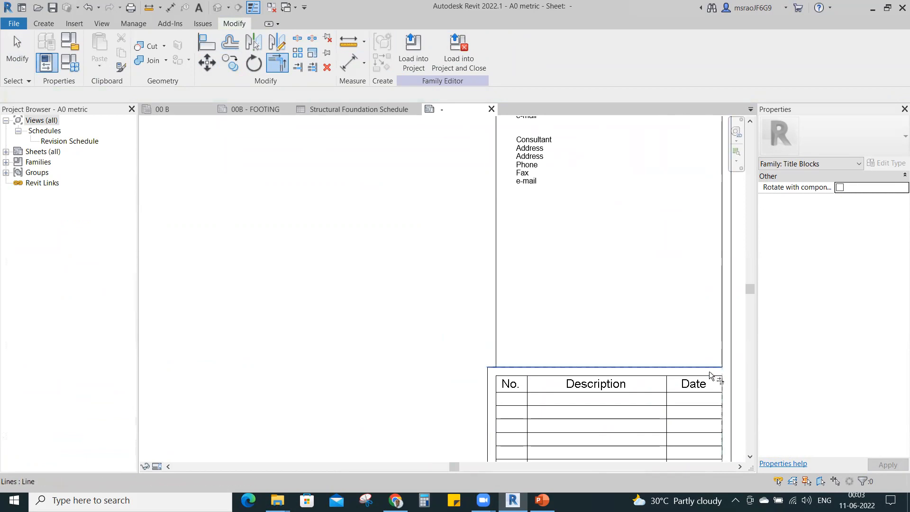
pyautogui.scroll(-4, 645, 368)
pyautogui.press('Escape')
pyautogui.press('Escape')
# - Delete the website text, consultant address blocks and their frame lines above the title block's revision table
pyautogui.moveTo(668, 242); pyautogui.dragTo(668, 309, button='middle')
pyautogui.moveTo(576, 144); pyautogui.dragTo(715, 412)
pyautogui.press('Delete')
pyautogui.click(666, 277)
pyautogui.press('Delete')
pyautogui.click(595, 294)
pyautogui.press('Delete')
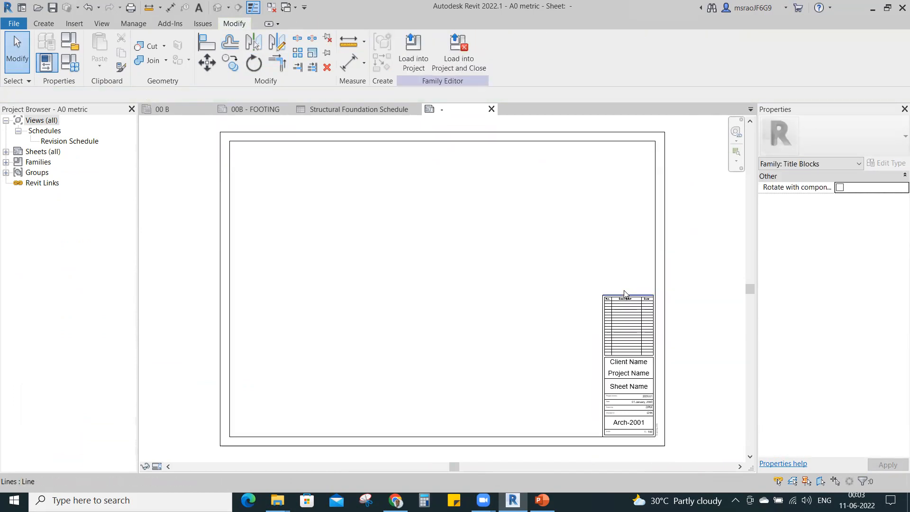
# - Load the edited title block family into the STR-ZUBER project, replacing the existing version on the sheets
pyautogui.click(417, 52)
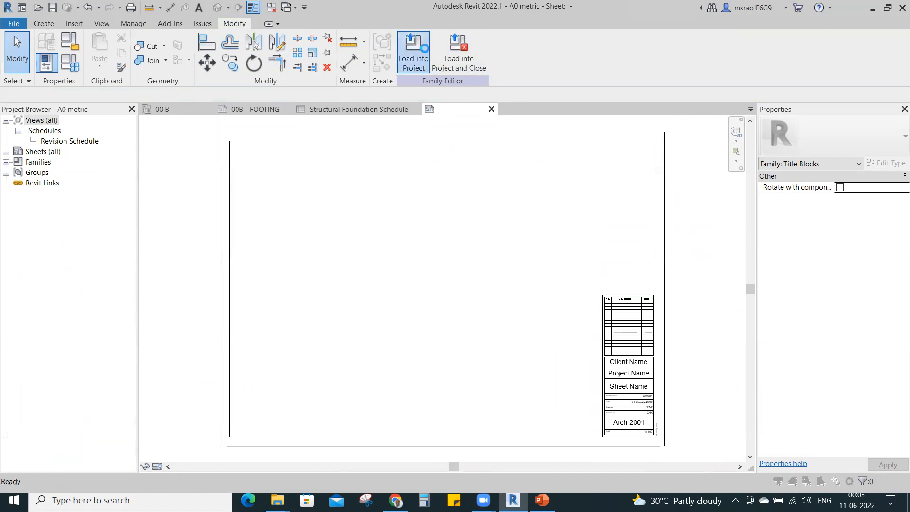
pyautogui.click(434, 239)
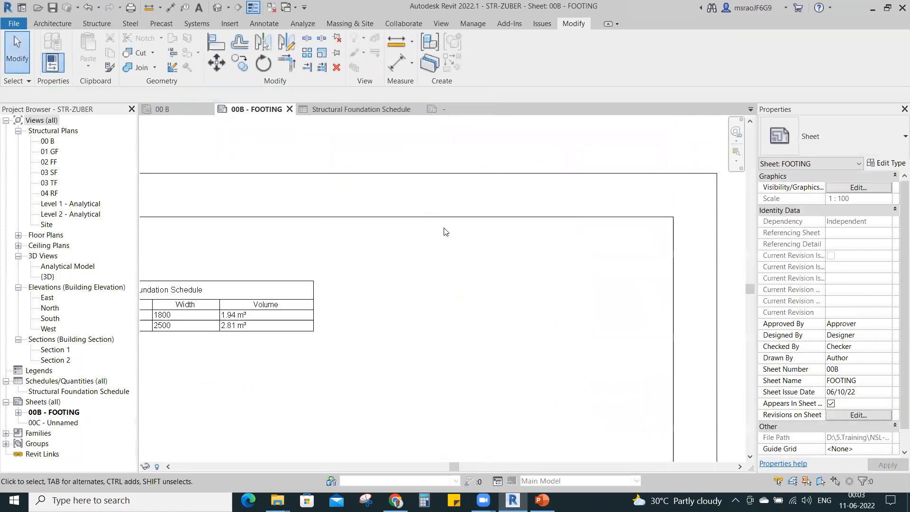
pyautogui.scroll(-2, 540, 171)
pyautogui.scroll(5, 524, 317)
pyautogui.scroll(-5, 611, 286)
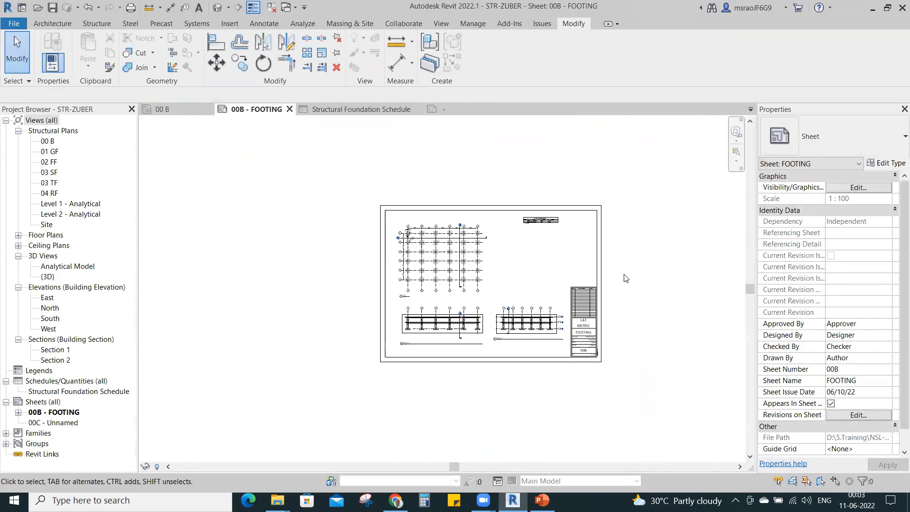
# - Create another new sheet with the edited A0 metric title block and return to the 00B - FOOTING sheet
pyautogui.rightClick(53, 406)
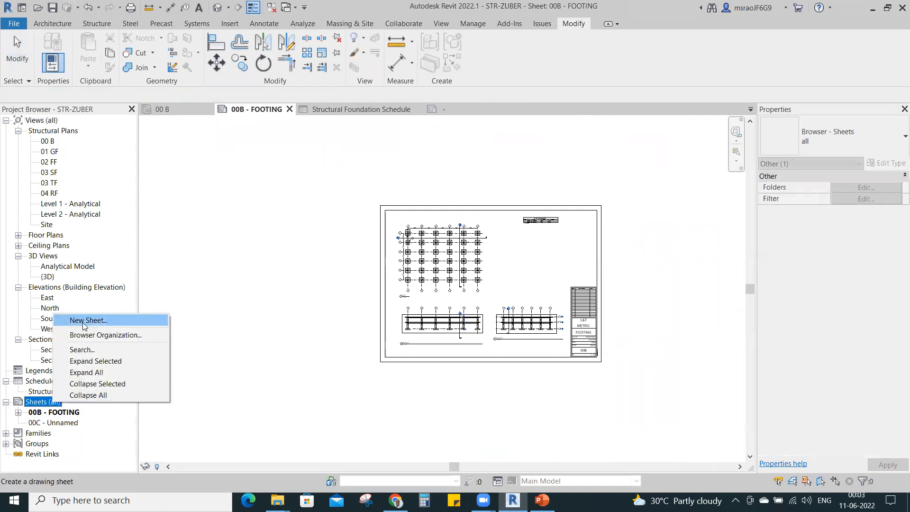
pyautogui.click(76, 318)
pyautogui.click(481, 380)
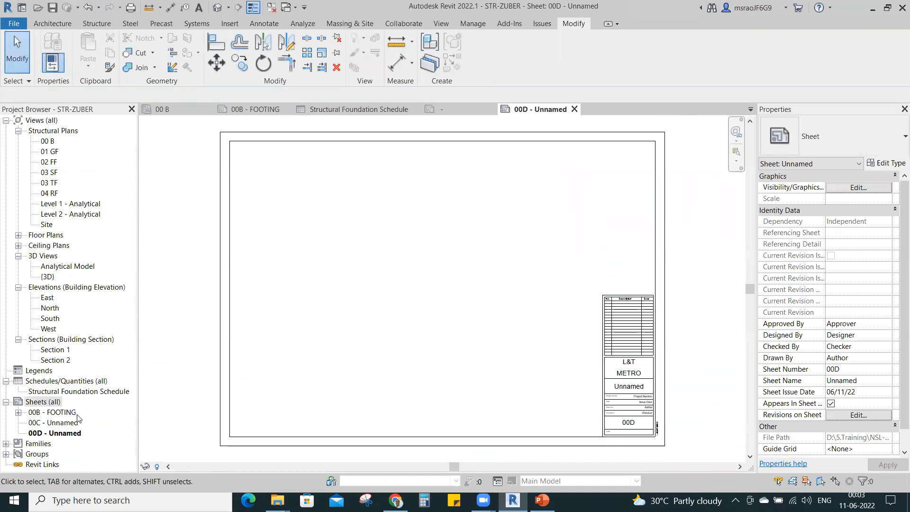
pyautogui.doubleClick(53, 412)
pyautogui.press('z')
pyautogui.press('e')
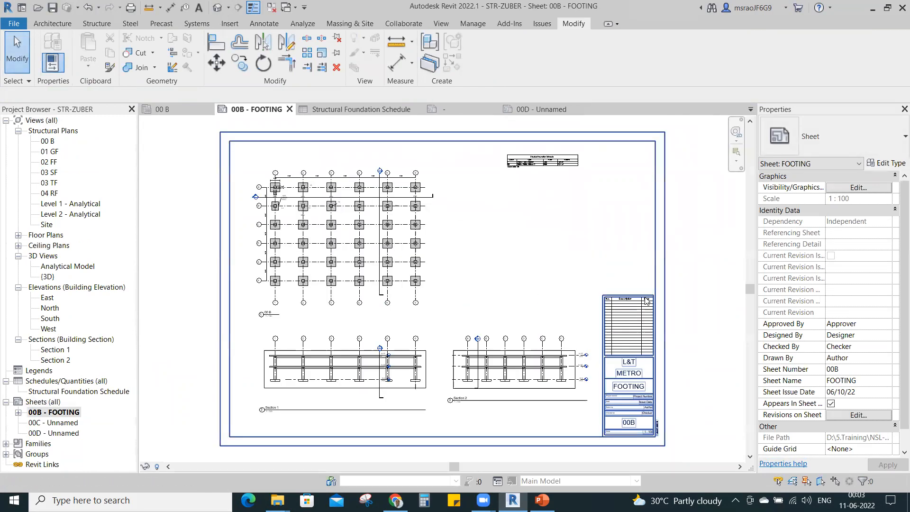